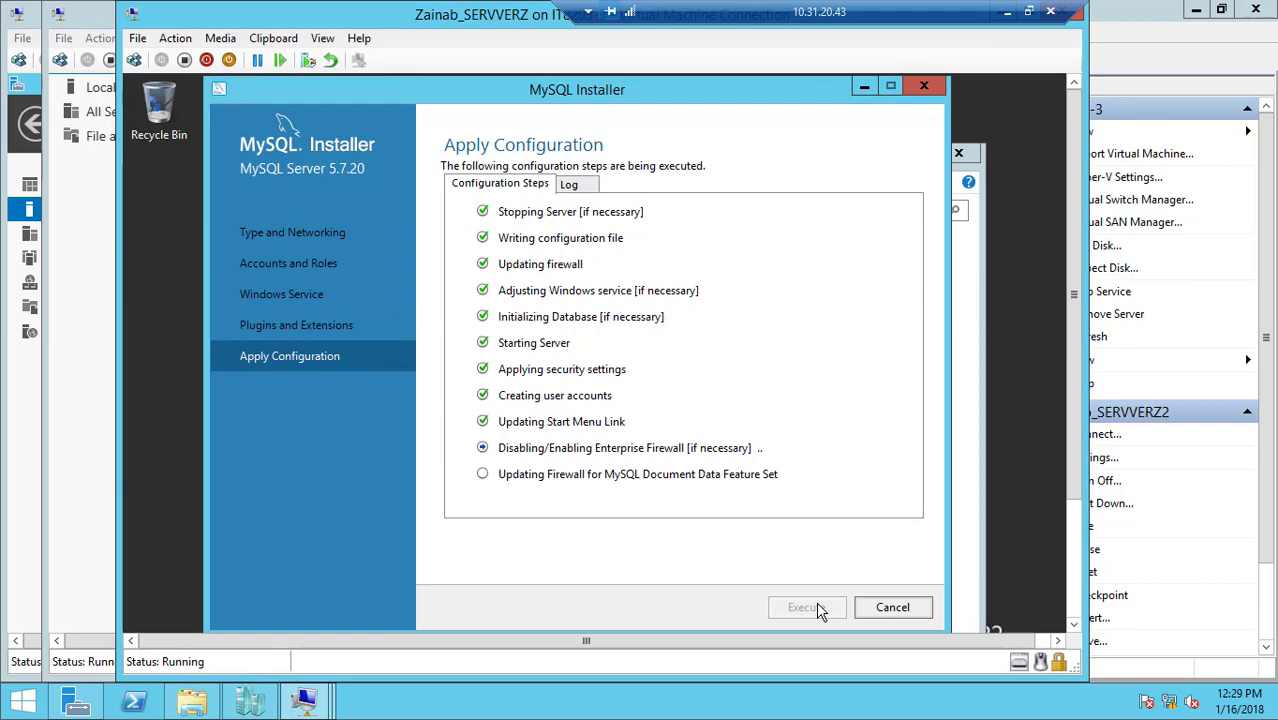
Finish the MySQL Server 5.7.20 configuration in the installer
left_click(888, 607)
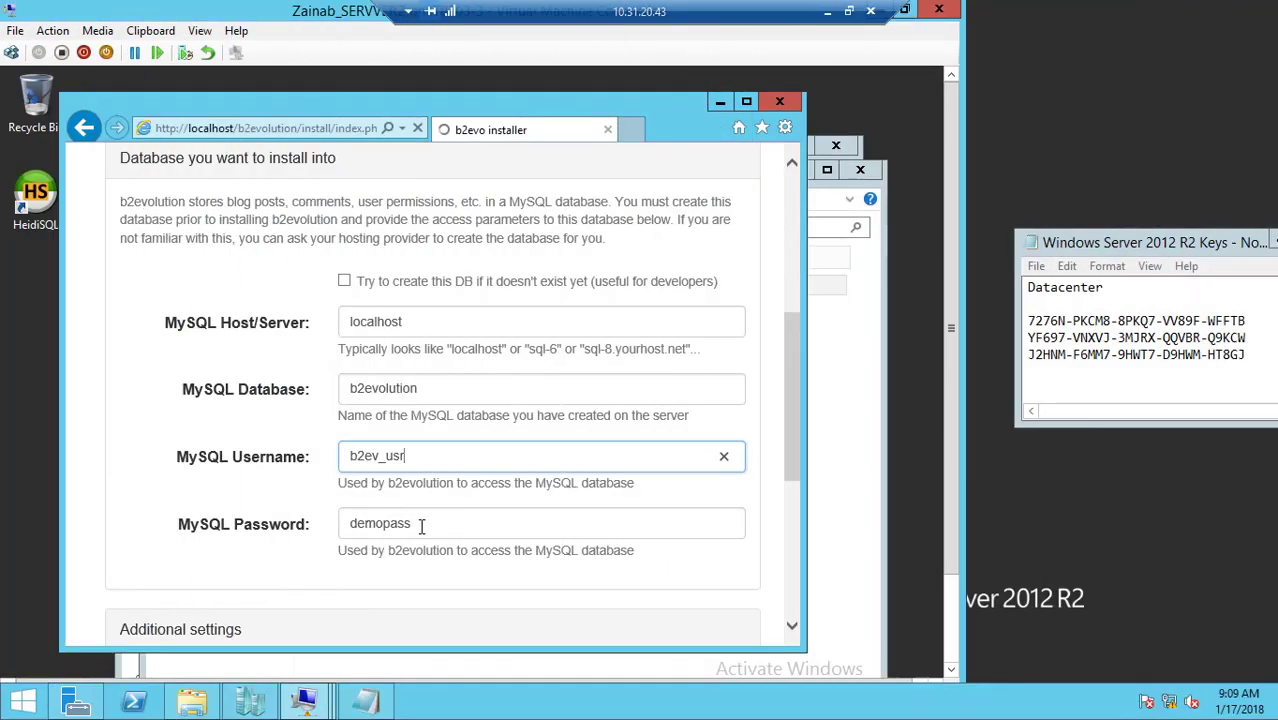
Enter the MySQL password and the admin e-mail in the b2evolution installer form, and submit it to update the config file
key("Tab")
scroll(795, 460, "down", 3)
key("Tab")
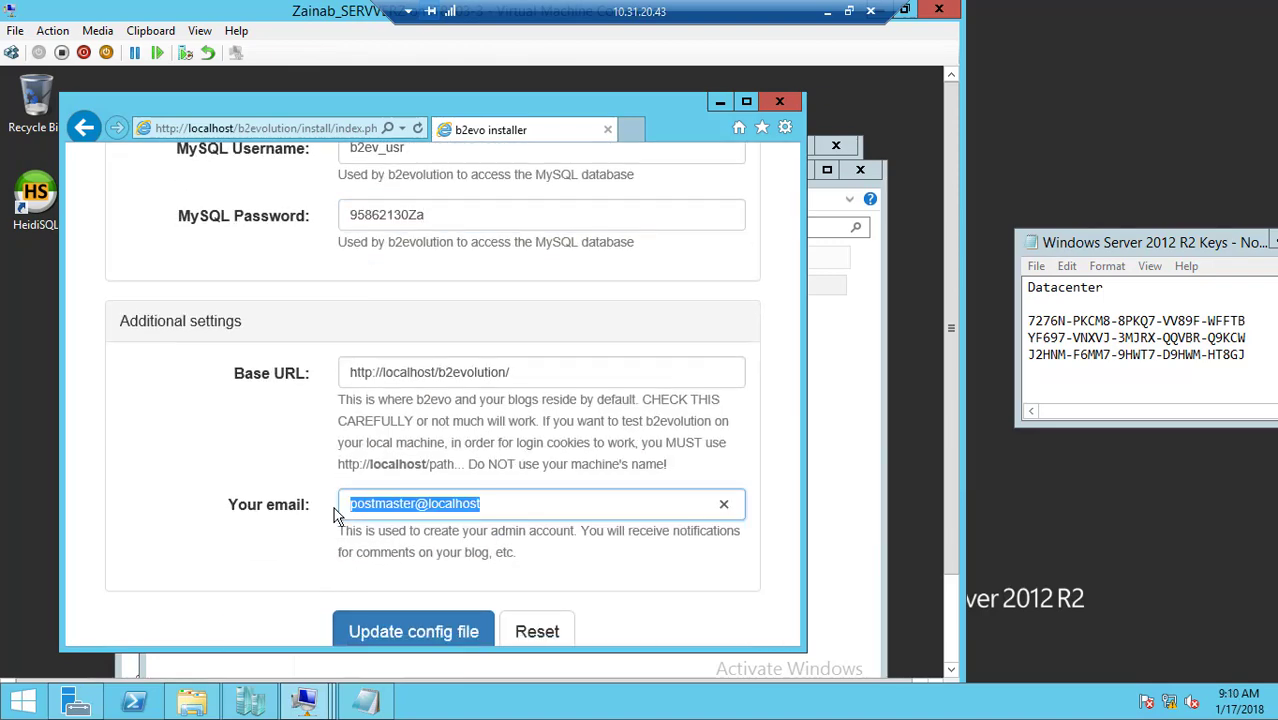
left_click(430, 616)
scroll(757, 476, "down", 2)
Add the iusr account to the security permissions of the b2evolution folder in inetpub\wwwroot, and apply the change
left_click(833, 441)
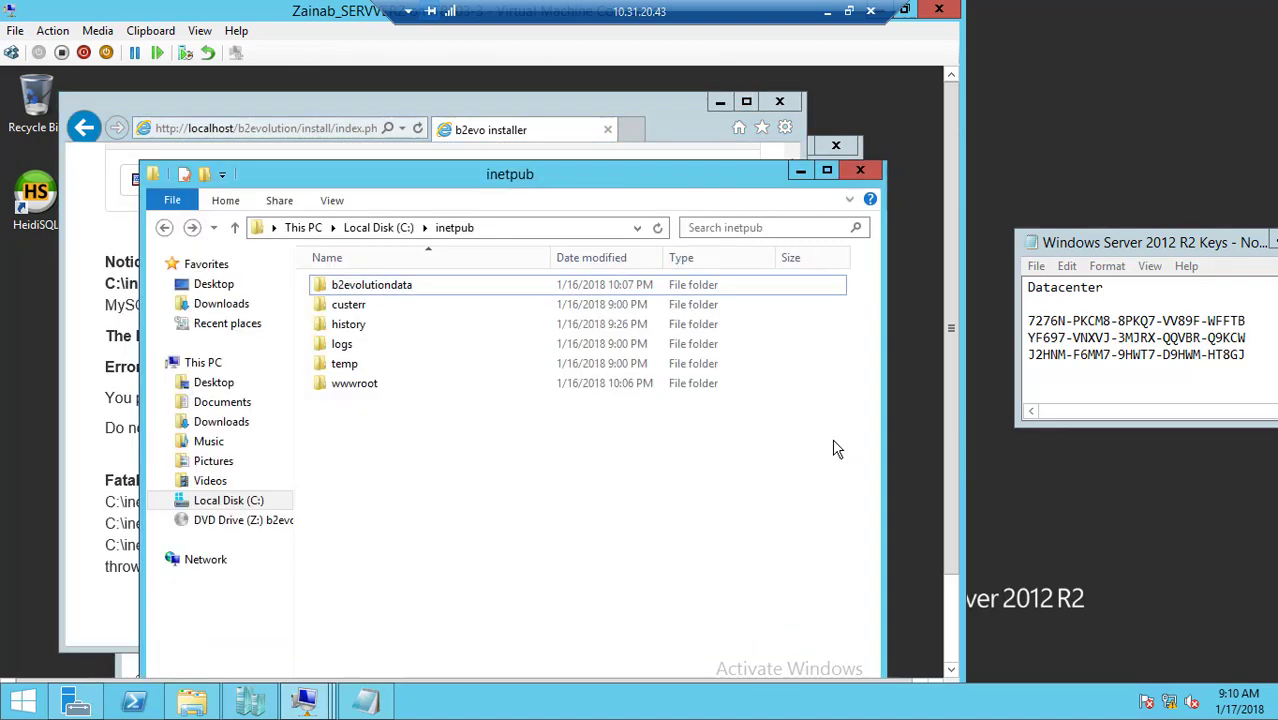
double_click(355, 383)
right_click(412, 286)
left_click(466, 587)
left_click(540, 333)
left_click_drag(590, 297, 592, 213)
left_click(667, 402)
left_click(656, 502)
type("iusr")
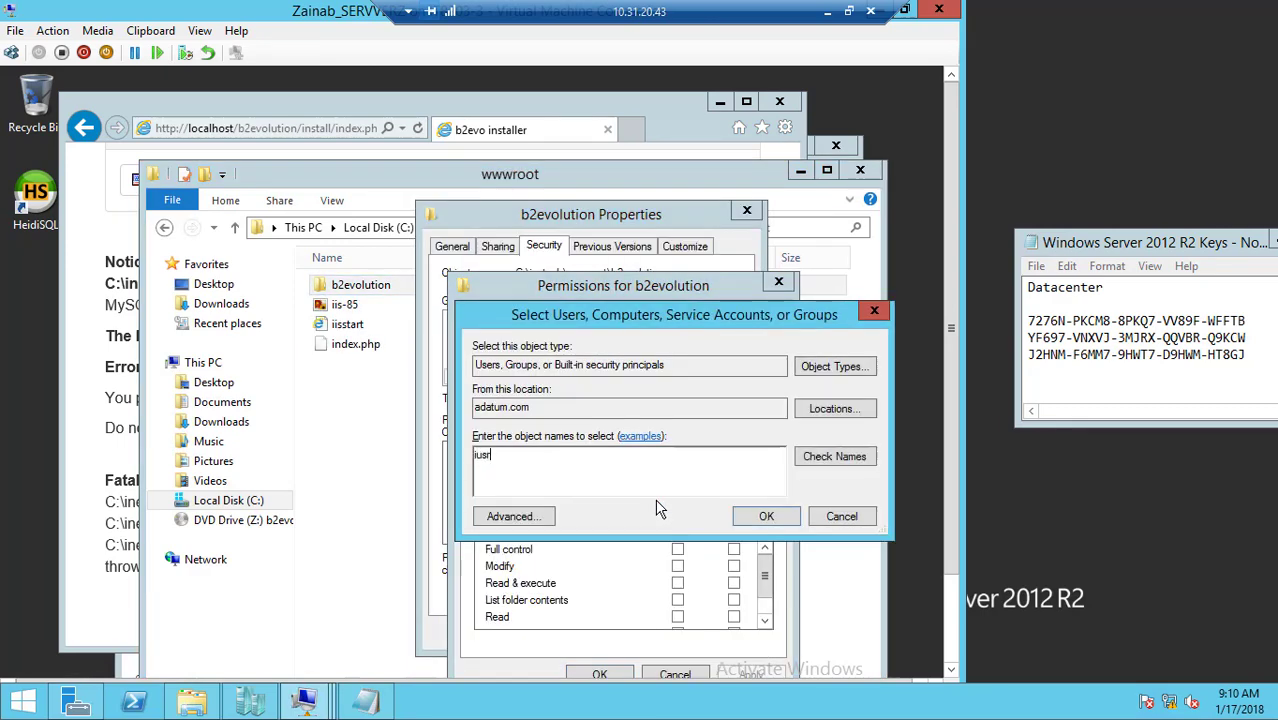
key("Return")
left_click(600, 674)
left_click(572, 630)
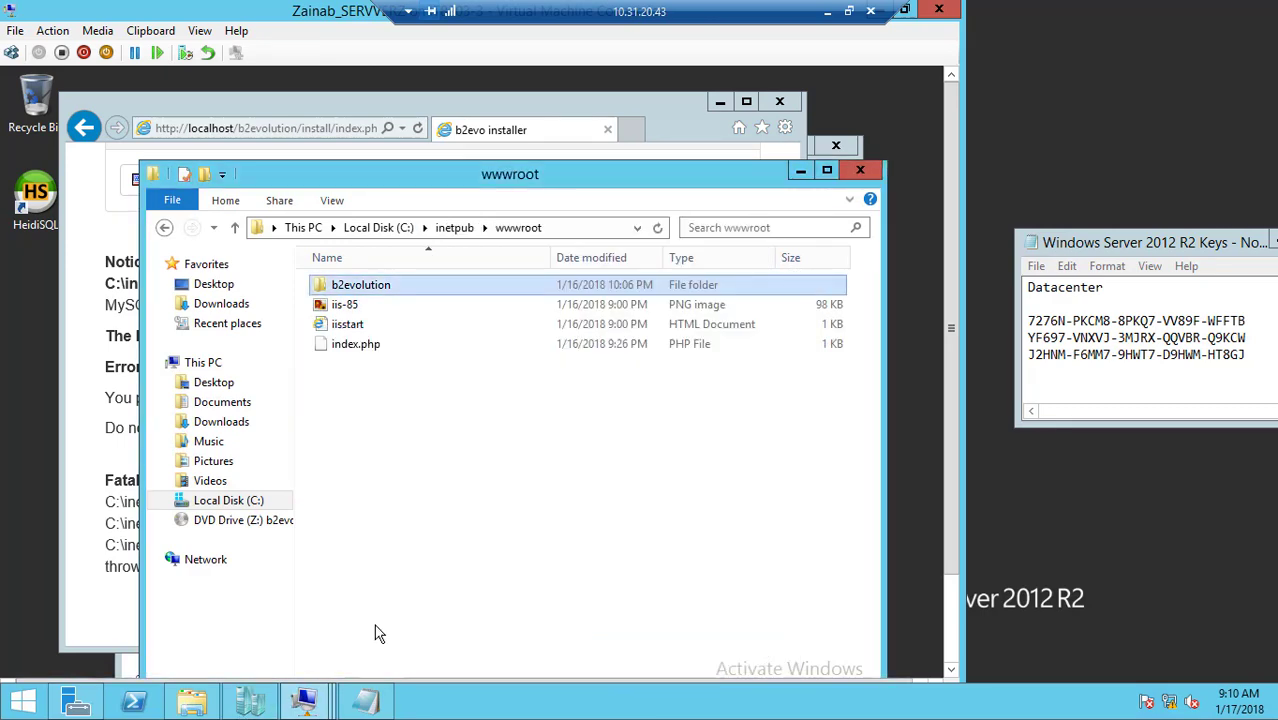
Reload the b2evolution installer page and minimize its browser window
left_click(418, 128)
left_click(548, 511)
left_click(720, 102)
Open _basic_config.template.php from the b2evolution conf folder in WordPad and go to its MySQL DB settings
double_click(400, 285)
double_click(400, 304)
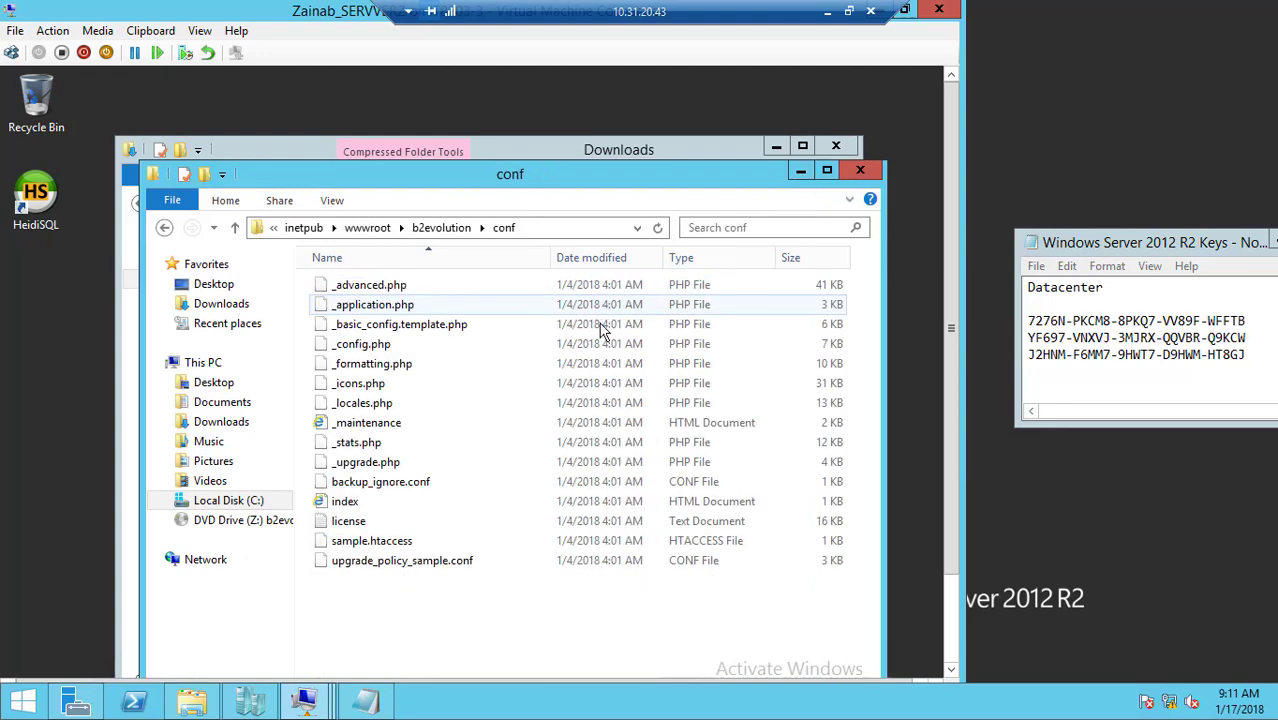
right_click(531, 323)
left_click(590, 337)
left_click(540, 470)
left_click_drag(828, 384, 845, 468)
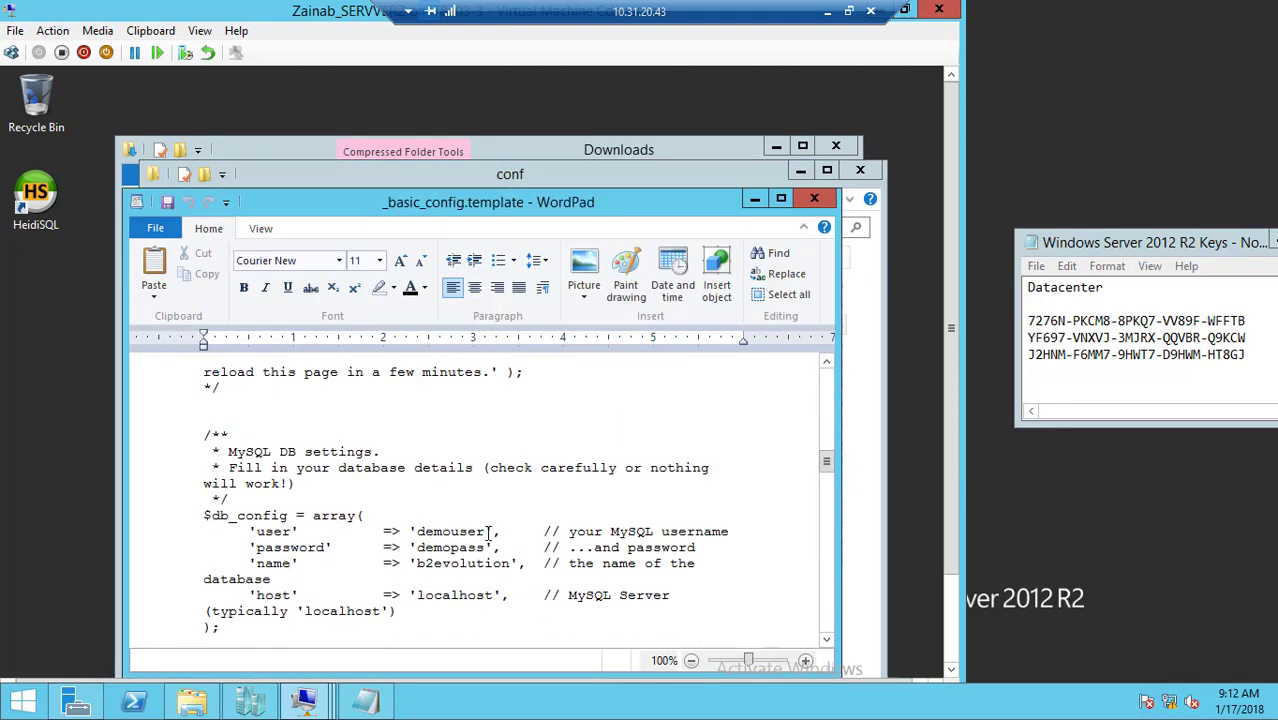
Set the MySQL user to b2ev_usr, enter the database password in the config template, and close the file with its changes saved
double_click(489, 531)
type("b2ev_usr")
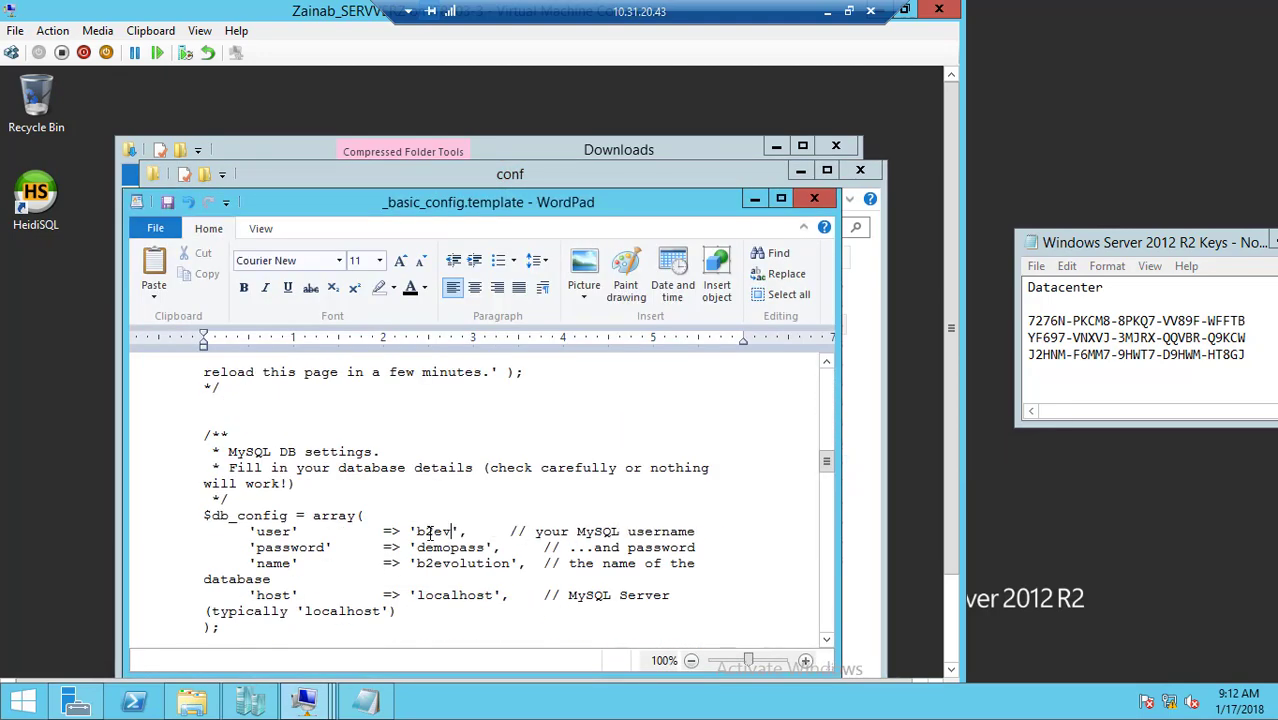
double_click(437, 548)
left_click_drag(828, 463, 830, 615)
left_click(814, 198)
left_click(439, 454)
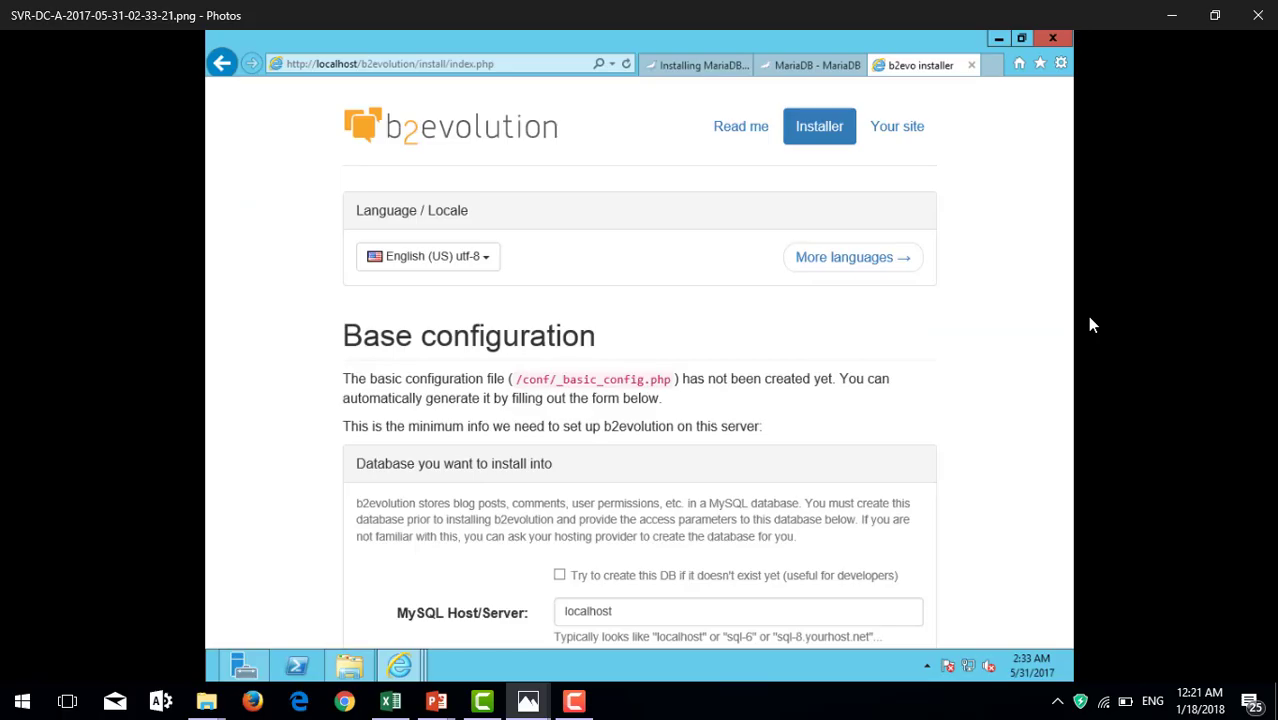
Look through the series of saved screenshots of the b2evolution installation
key("Right")
key("Right")
key("Right")
key("Right")
key("Right")
key("Right")
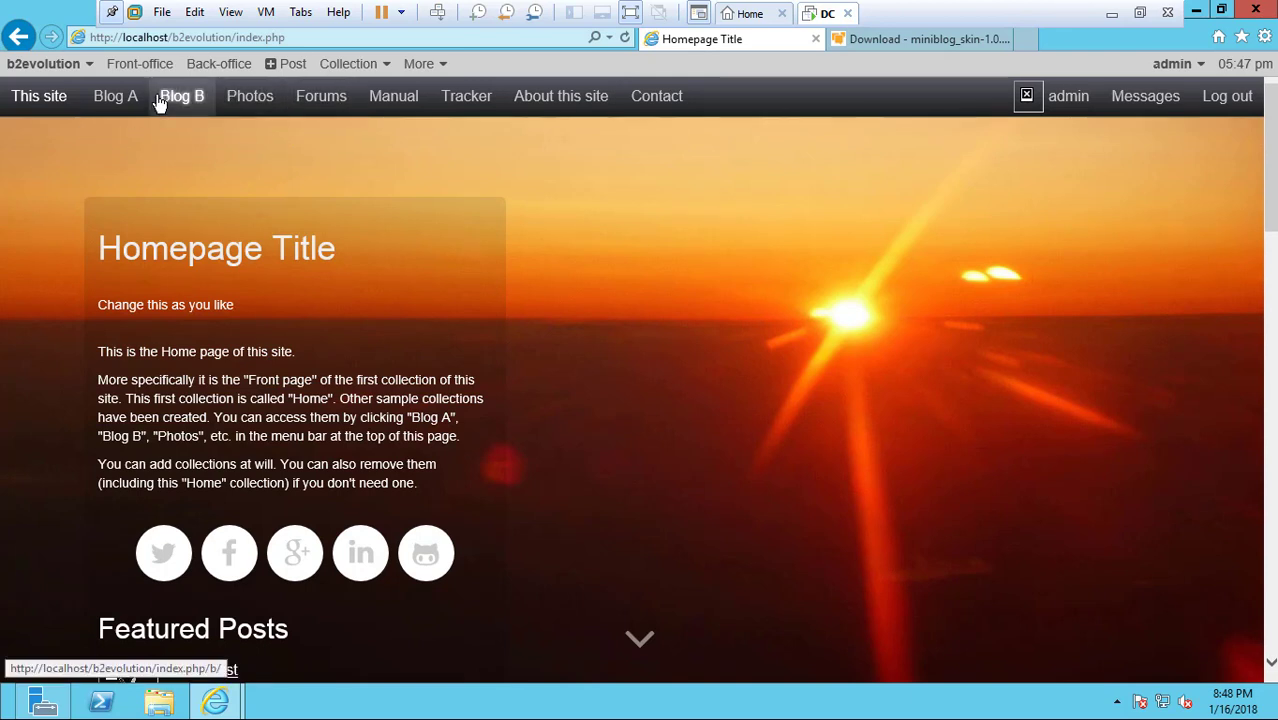
Start a new Home / Main collection from the back-office with the Bootstrap Main skin
left_click(228, 67)
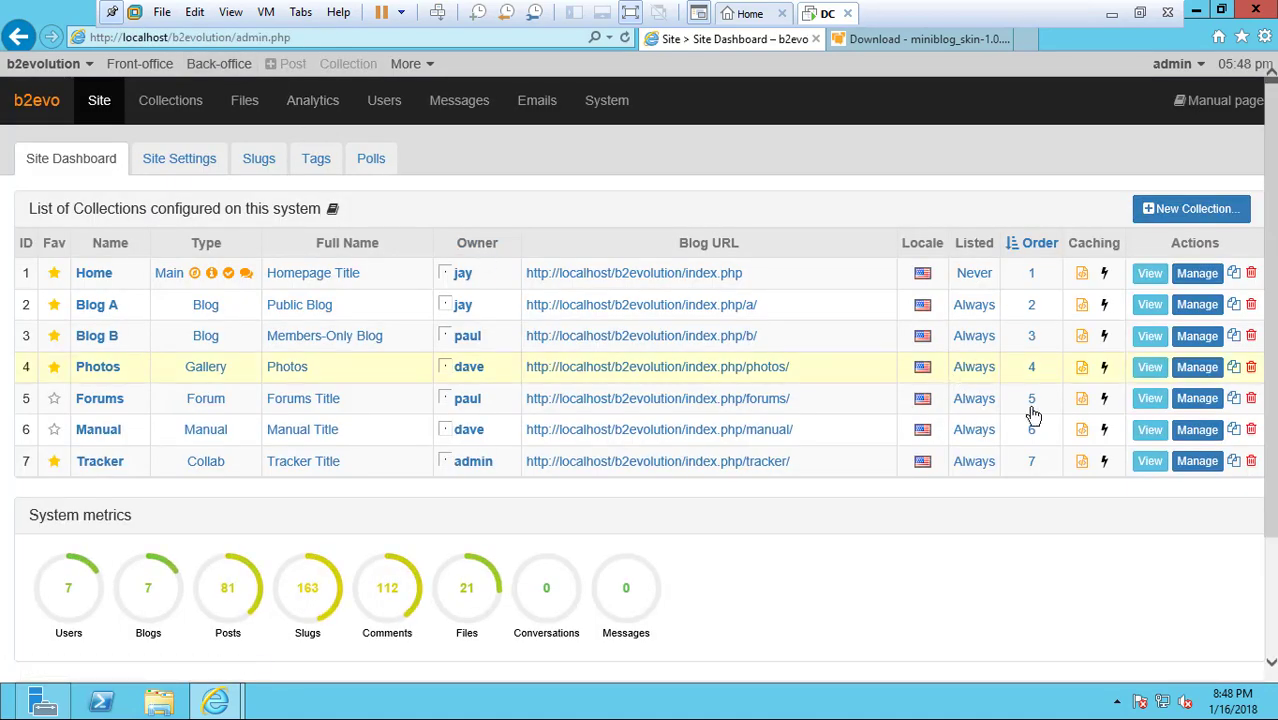
left_click(1196, 214)
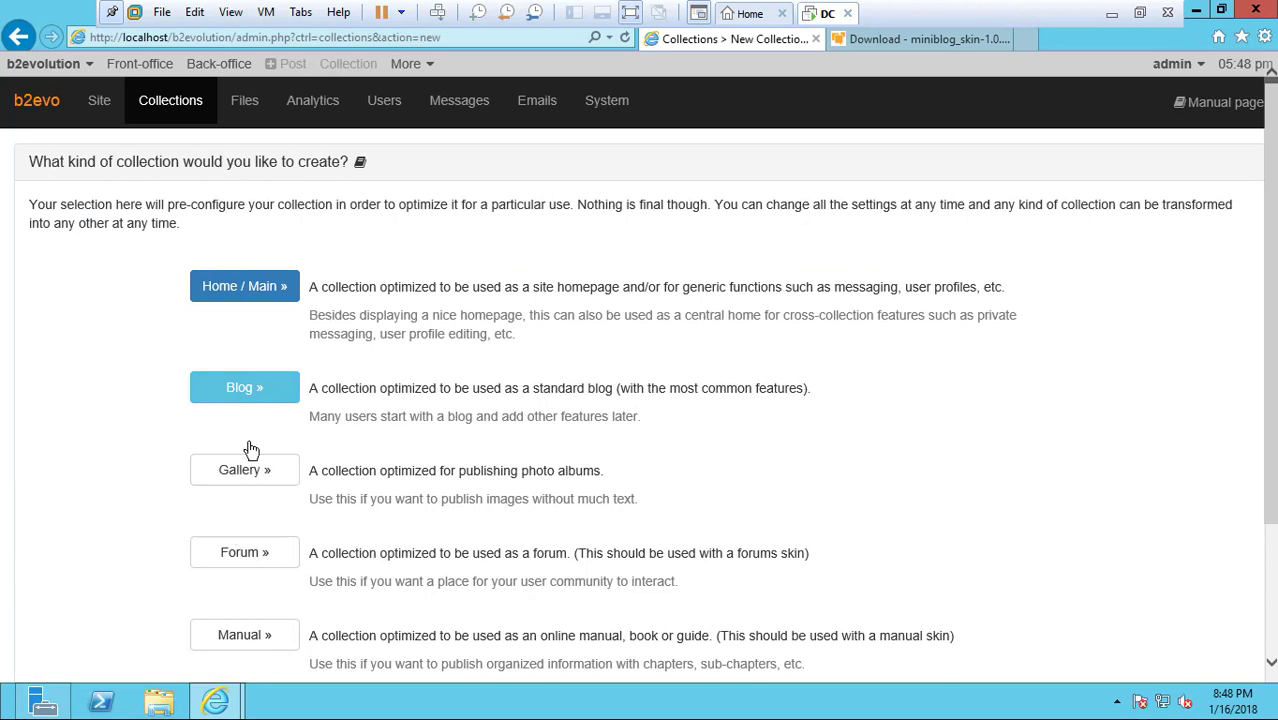
left_click(263, 298)
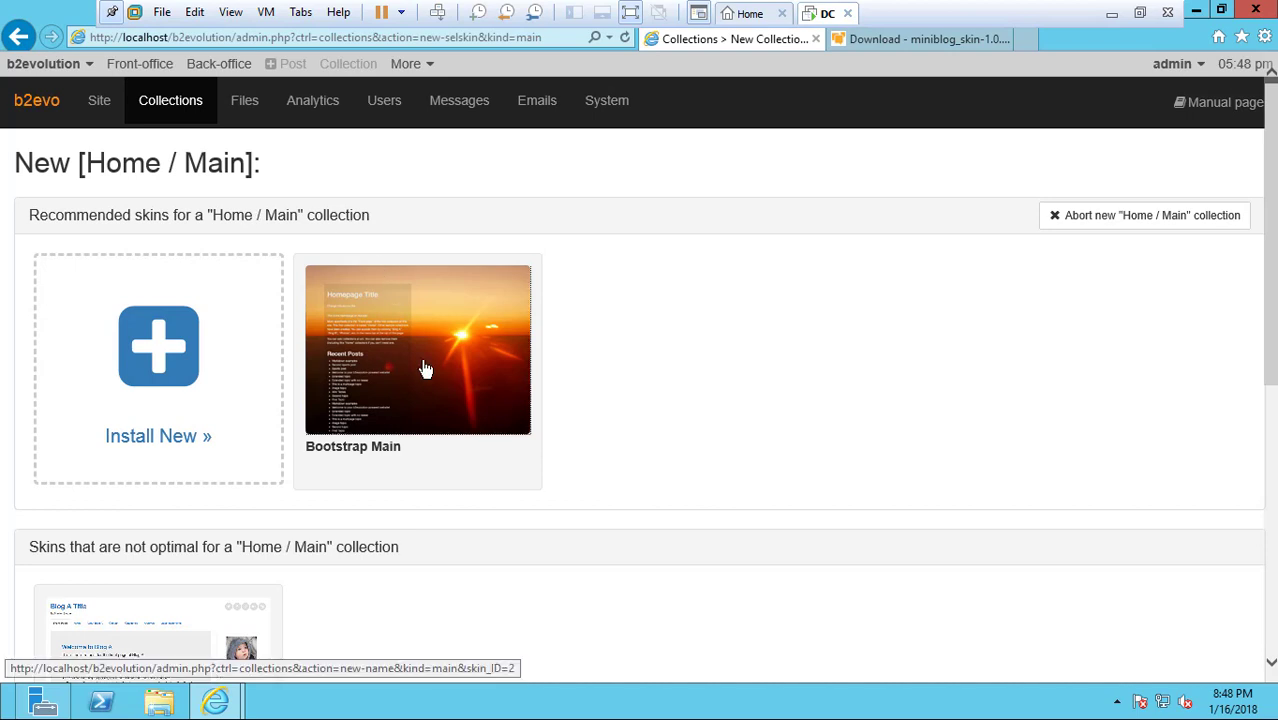
left_click(425, 370)
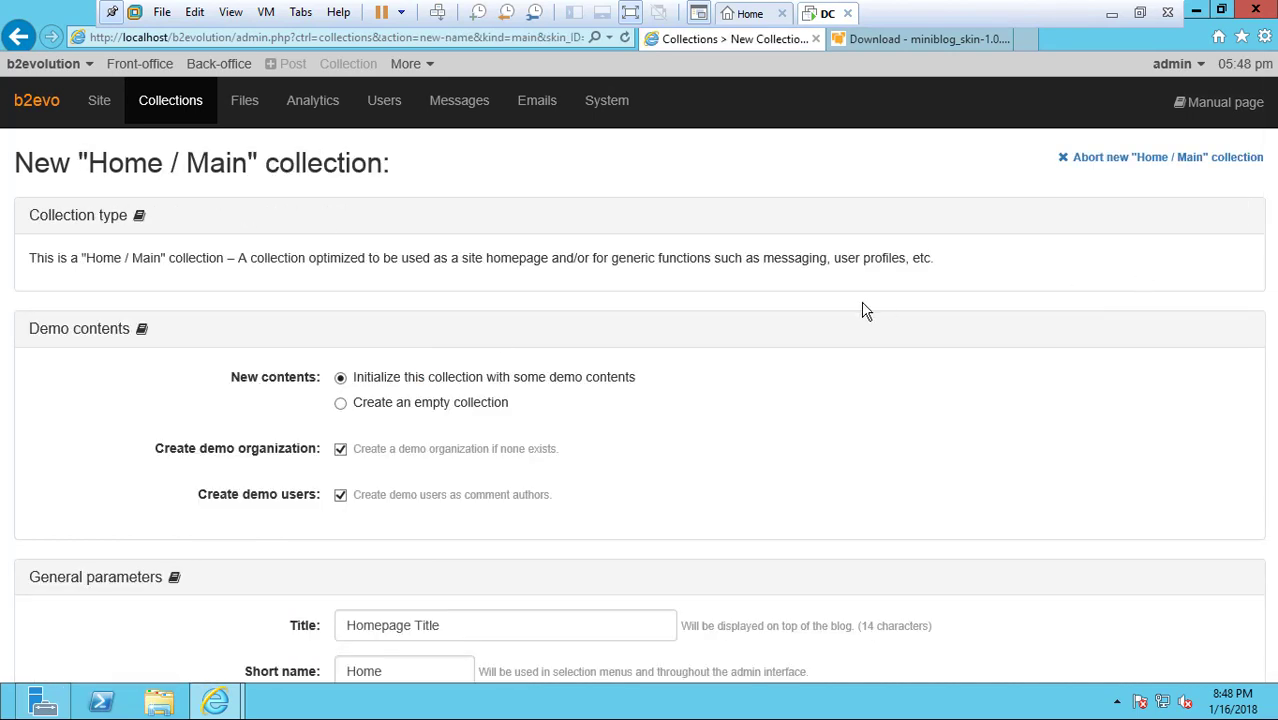
Set the collection's title to "System administration", its short name to "Sys" and its URL filename to "SYSFILE1"
scroll(1211, 333, "down", 1)
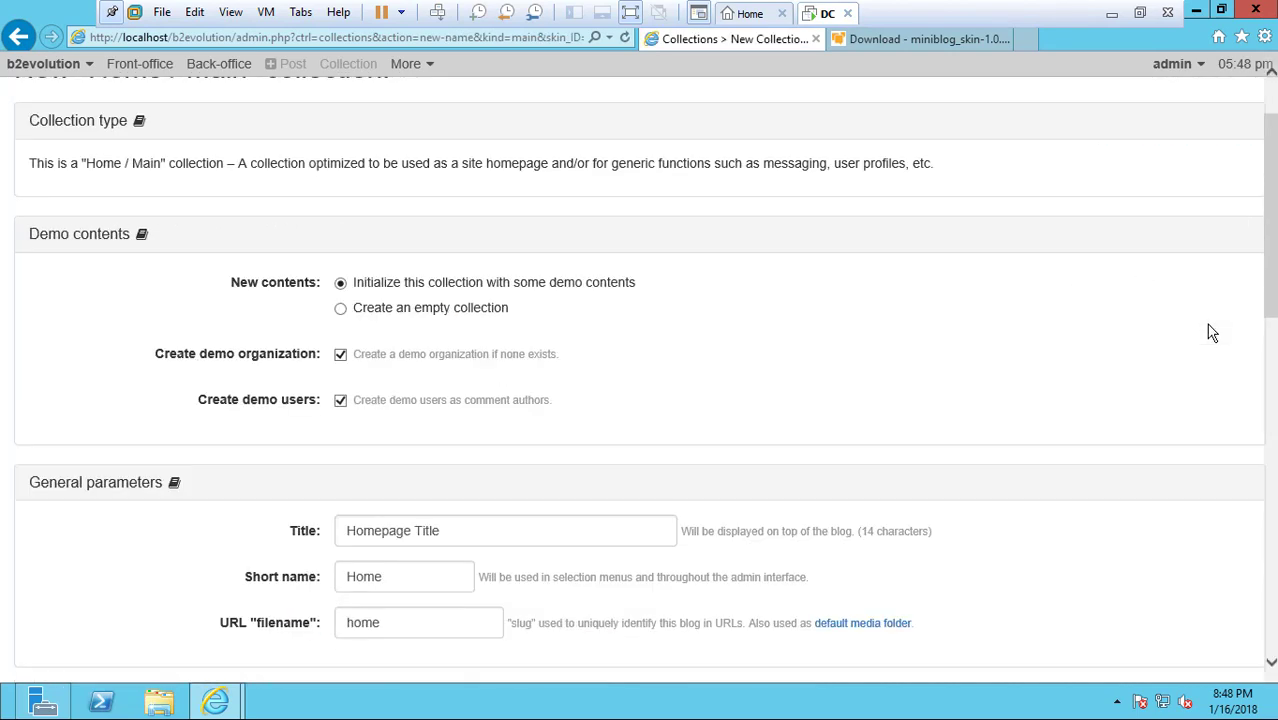
scroll(1211, 333, "down", 1)
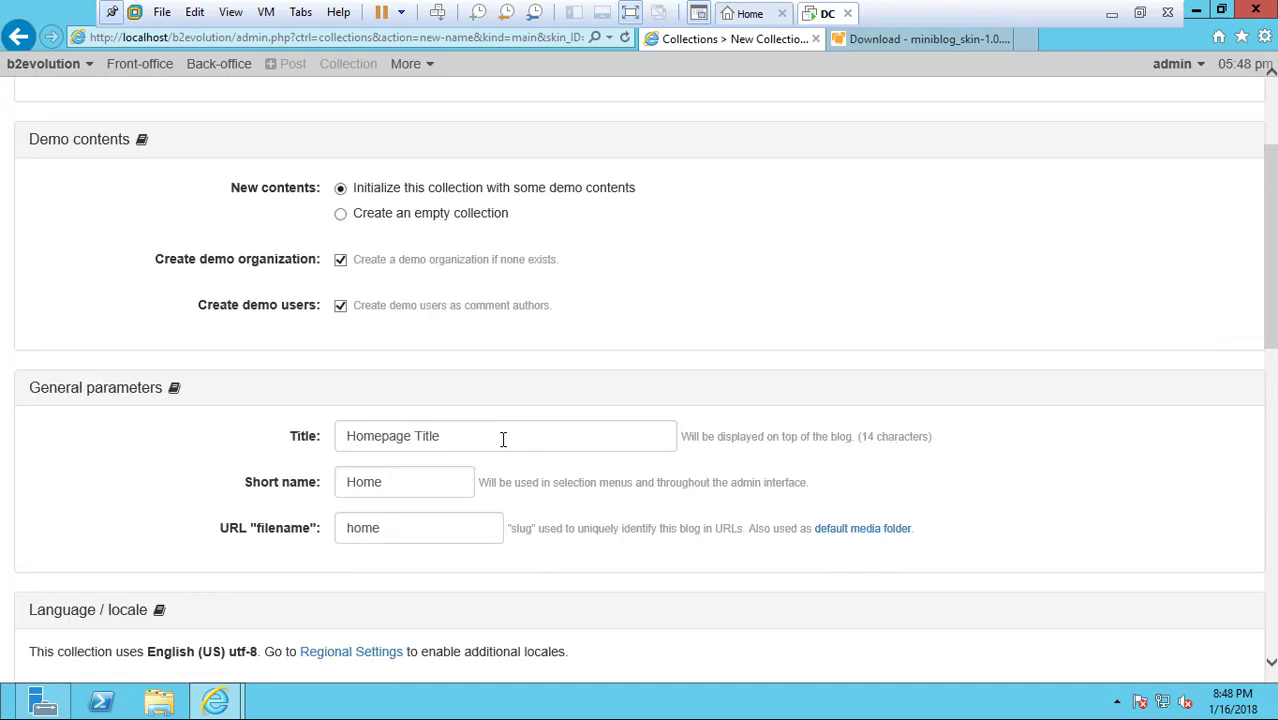
left_click_drag(503, 440, 262, 447)
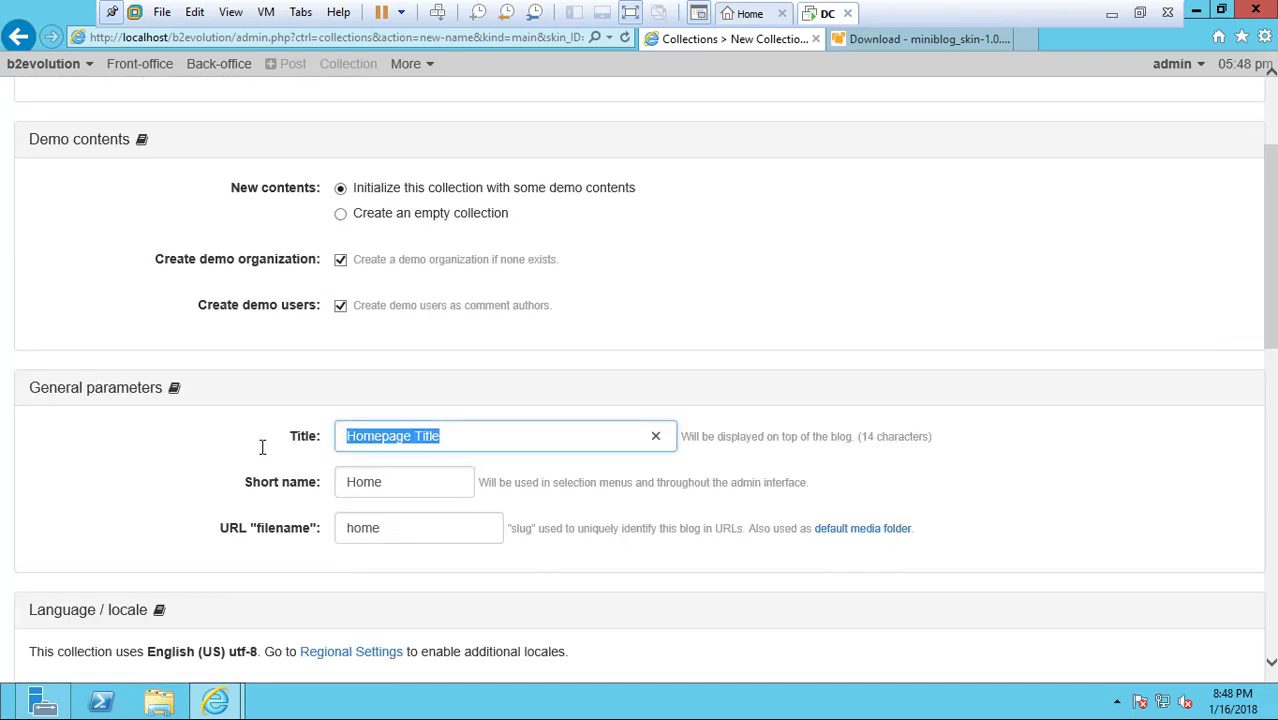
type("System")
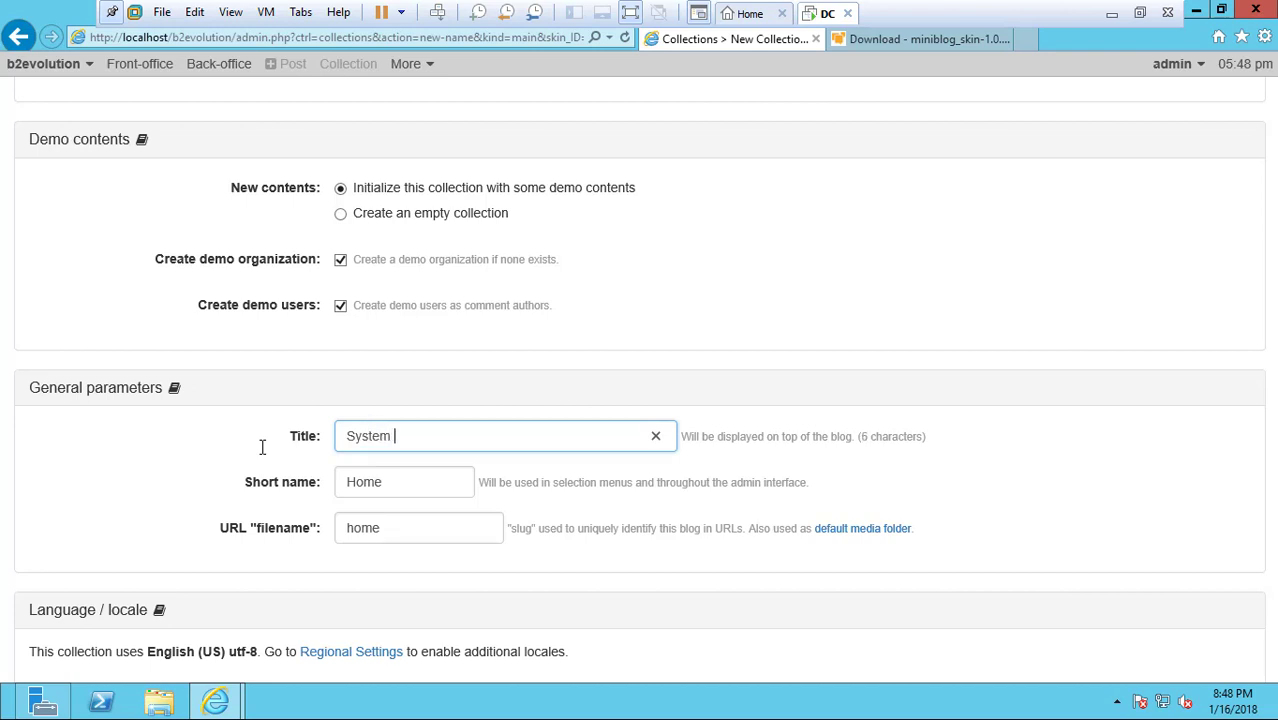
type(" administration")
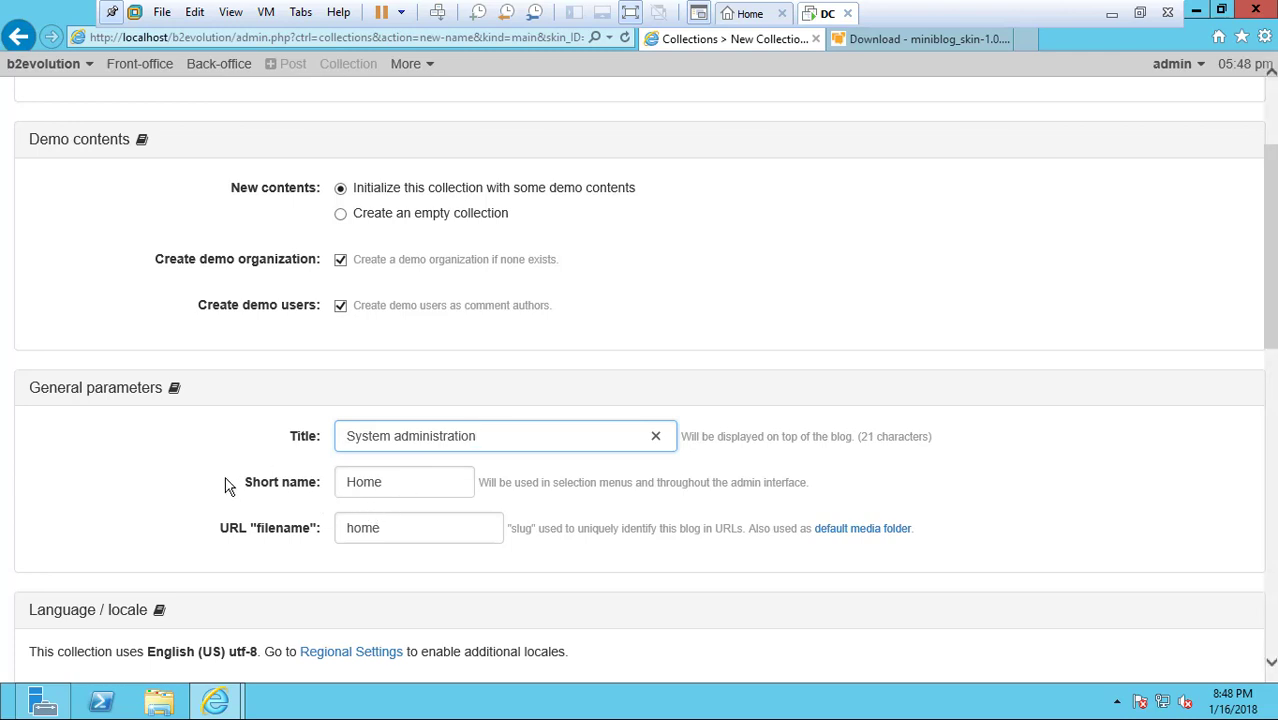
left_click(391, 482)
double_click(391, 482)
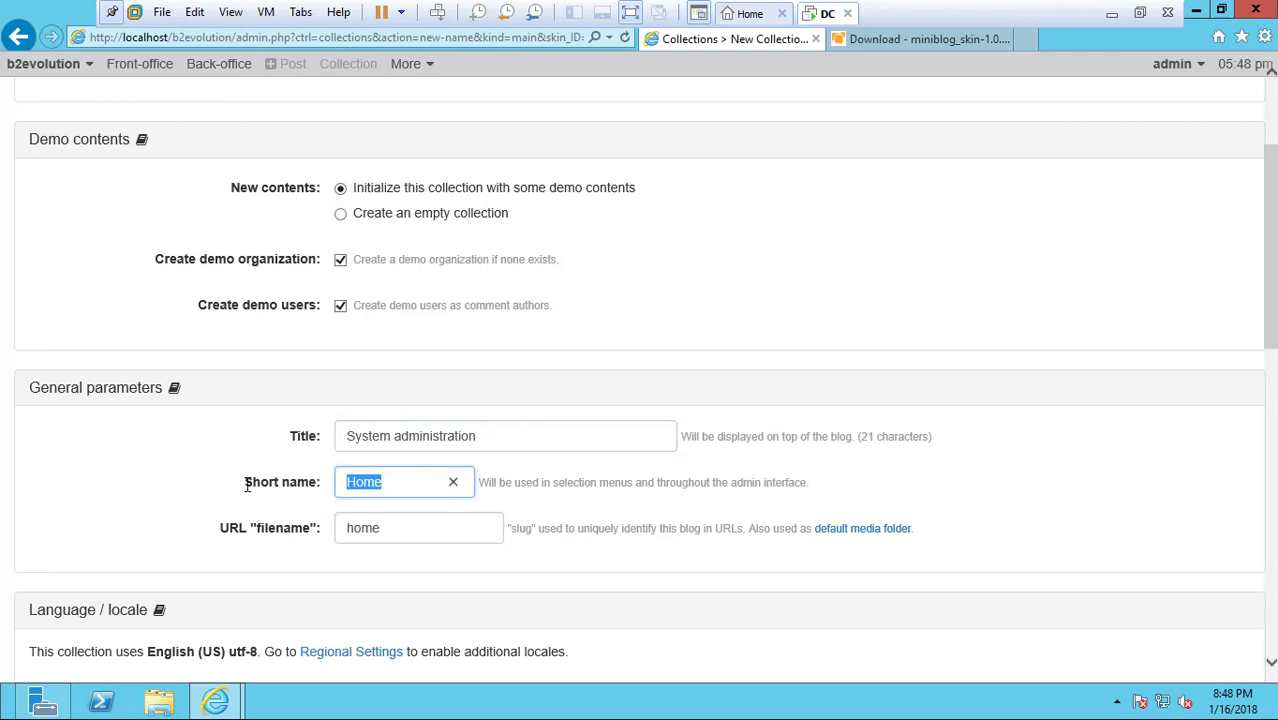
type("Sys")
key("Tab")
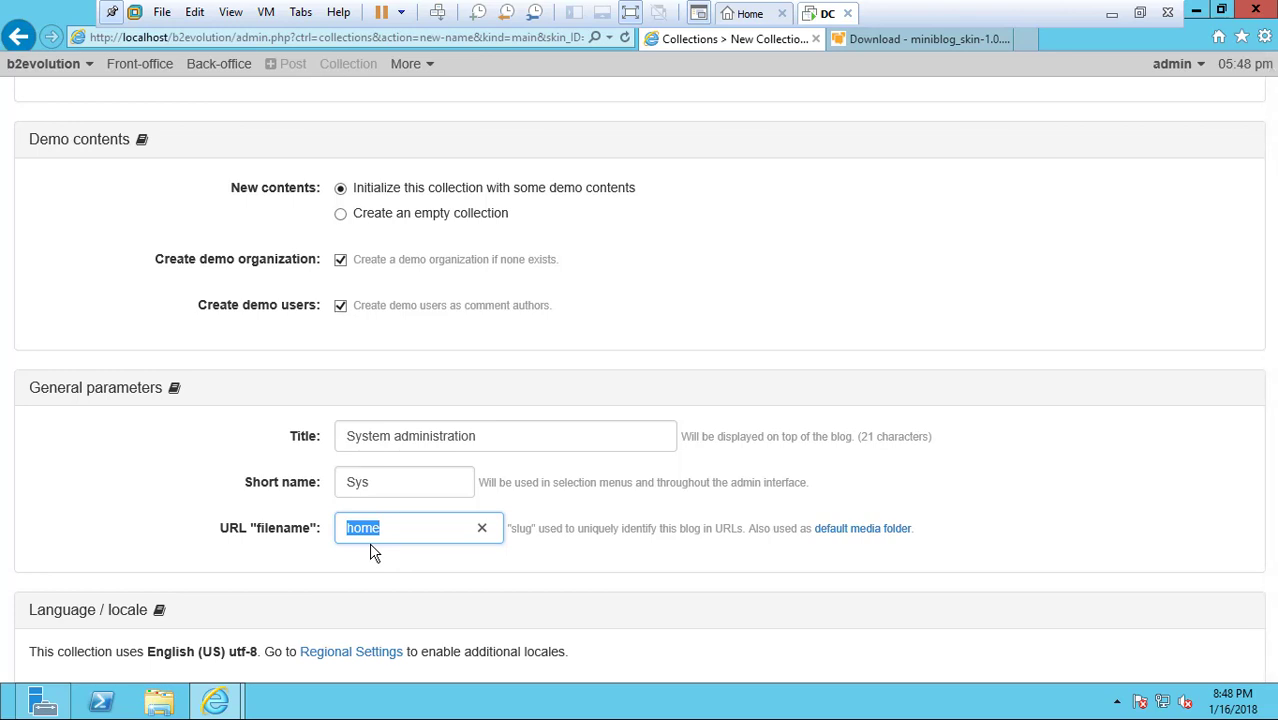
type("SYSFILE1")
Save the new collection with its default permissions and listing options, and review the list of configured collections
left_click_drag(1272, 340, 1269, 525)
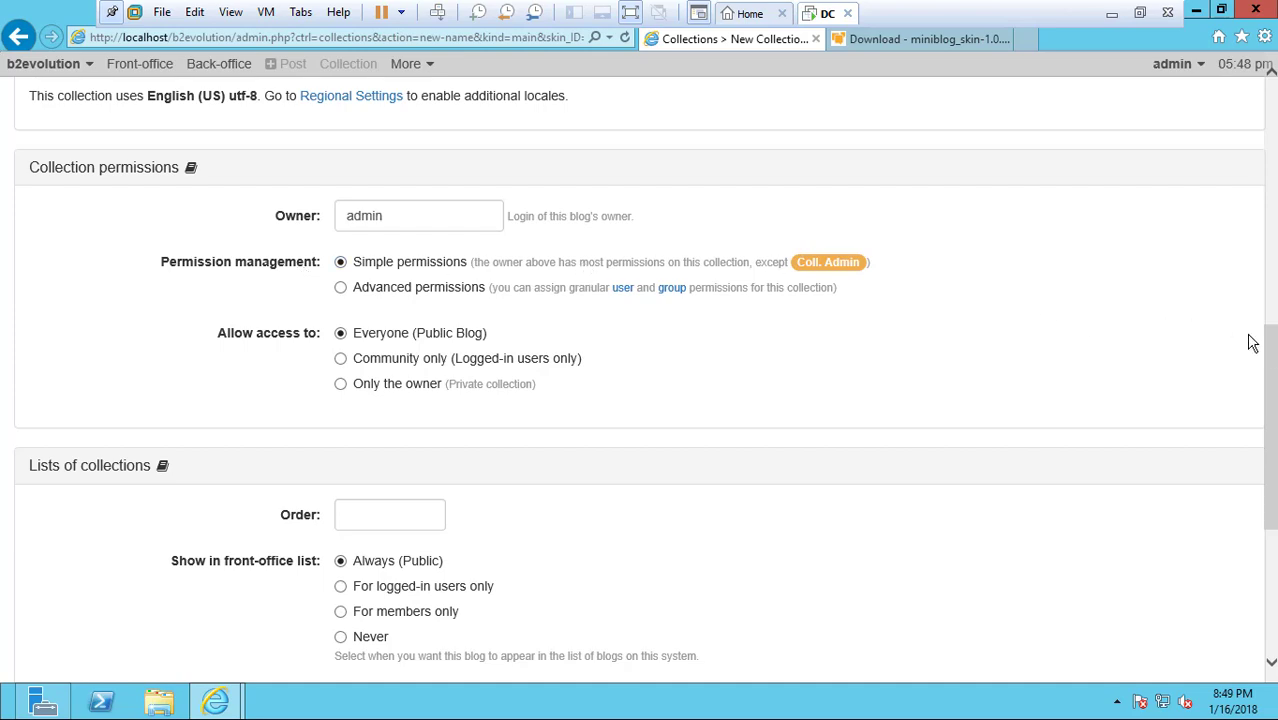
left_click_drag(1273, 357, 1273, 482)
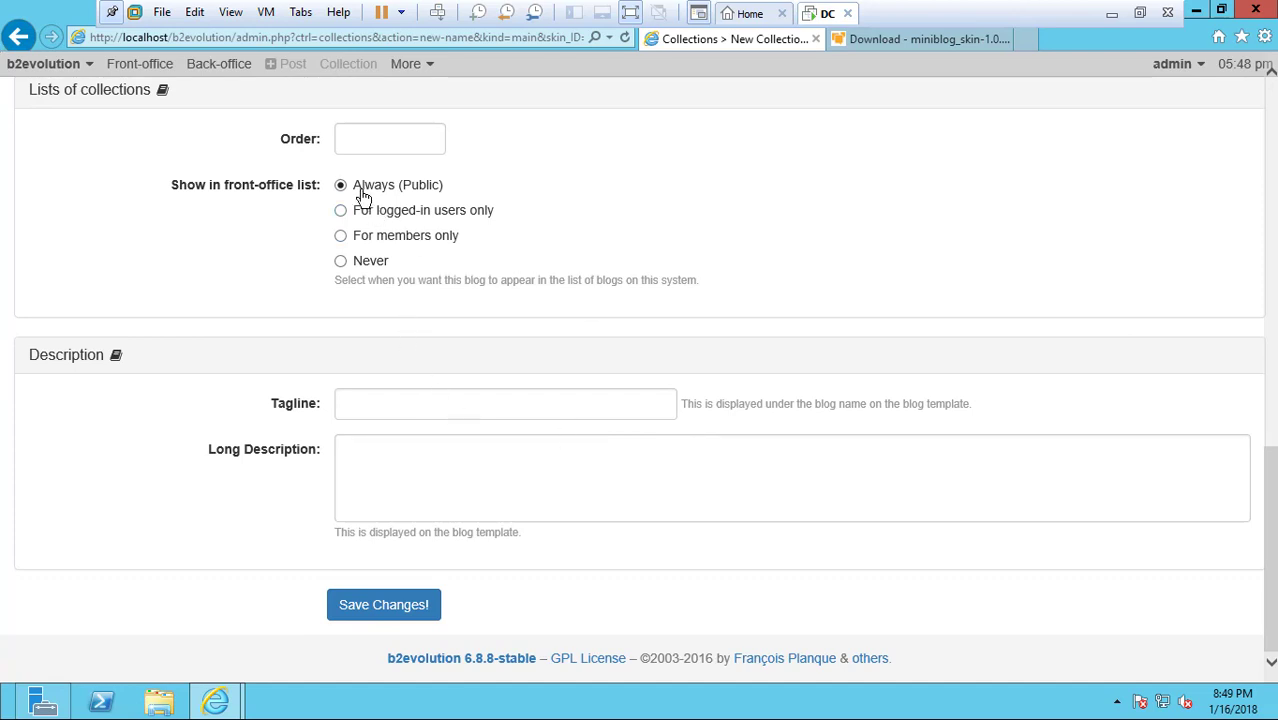
left_click(417, 618)
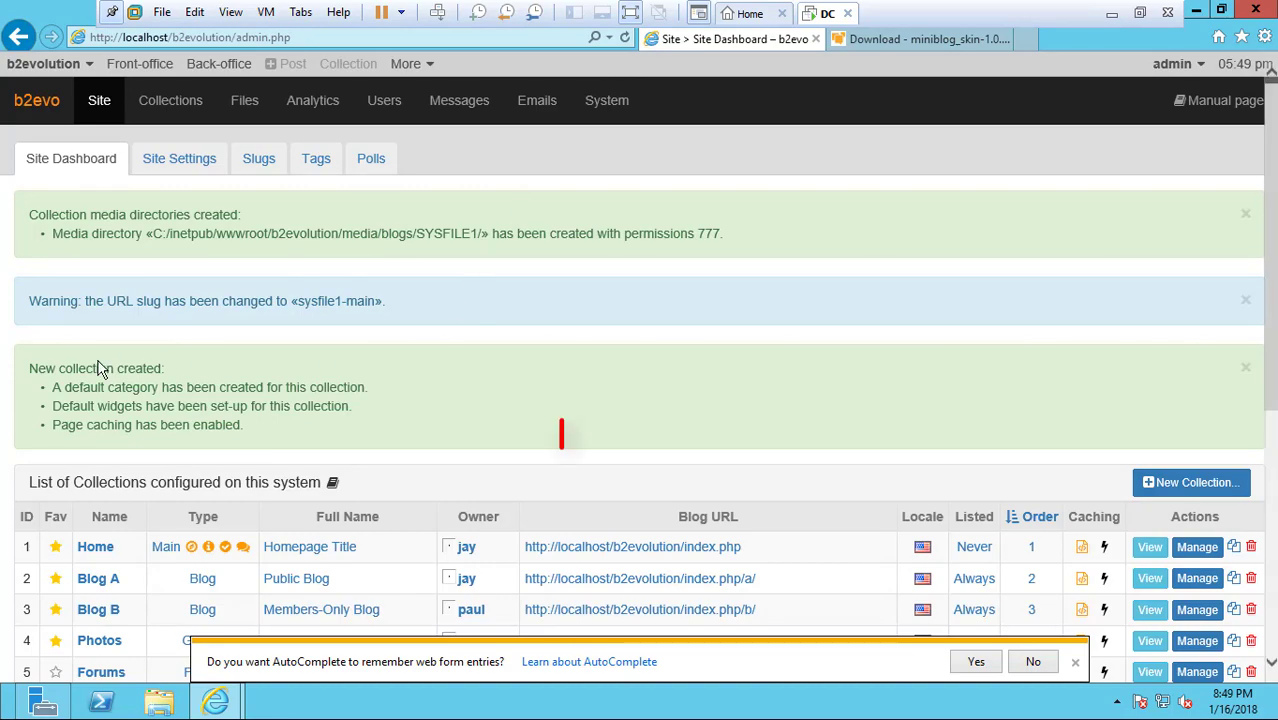
scroll(380, 499, "down", 5)
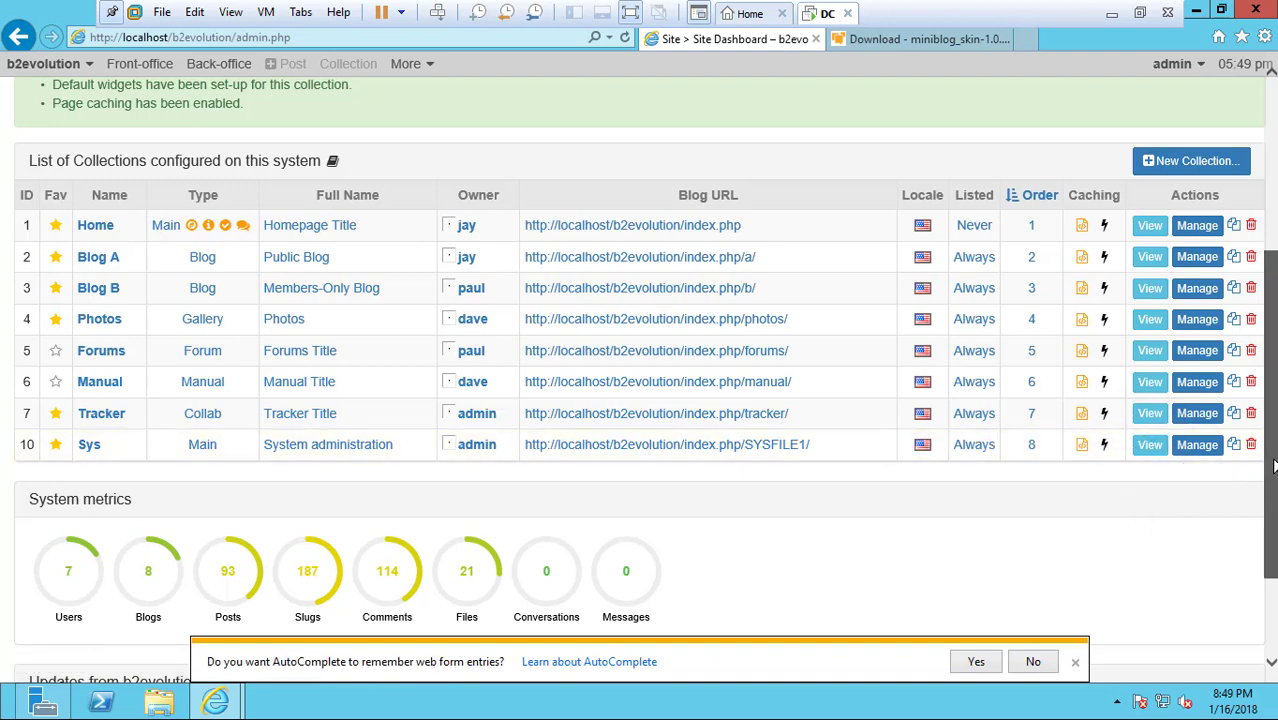
scroll(1274, 465, "up", 3)
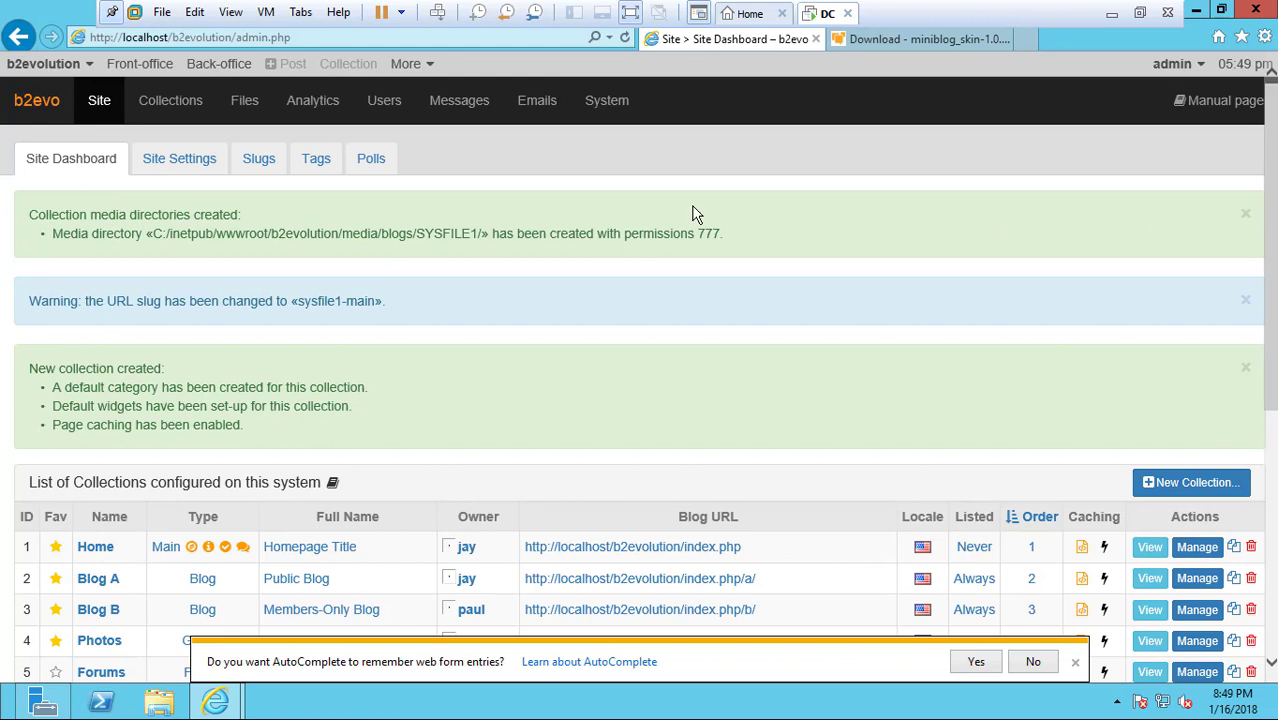
Create and publish a post in the Home collection titled "test" with the body text "kjnfavkjfv"
left_click(155, 64)
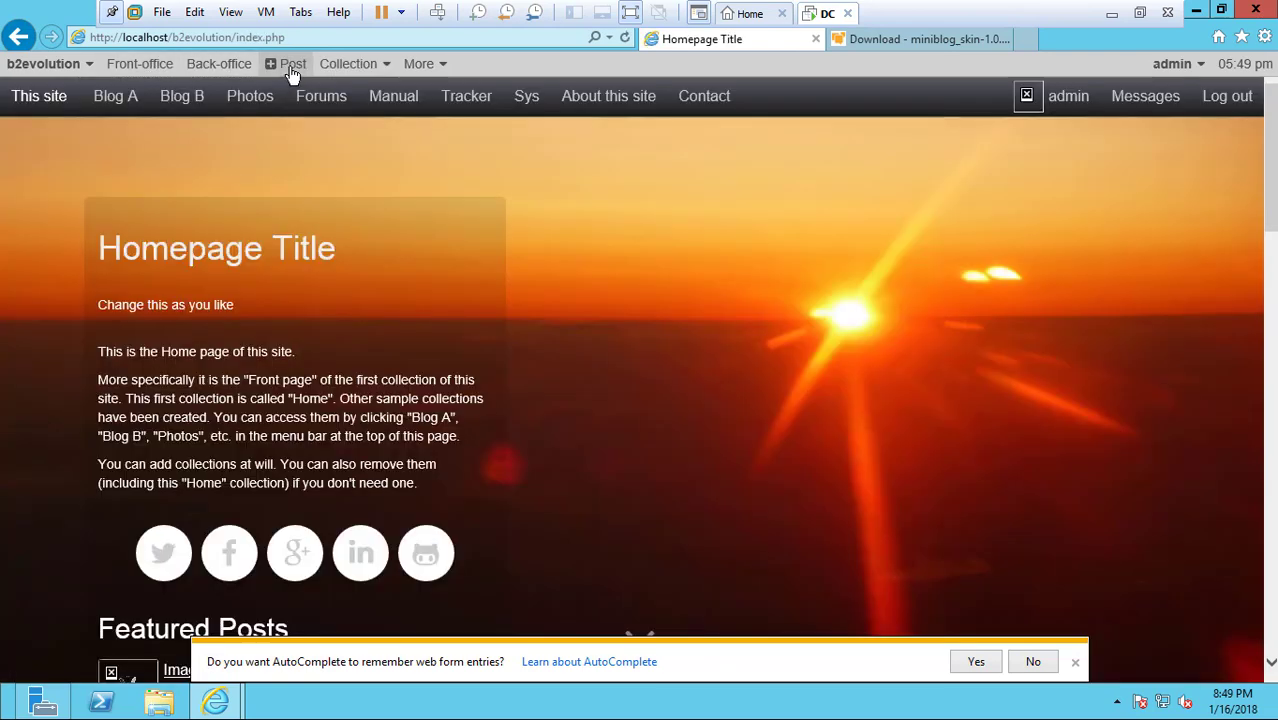
left_click(288, 66)
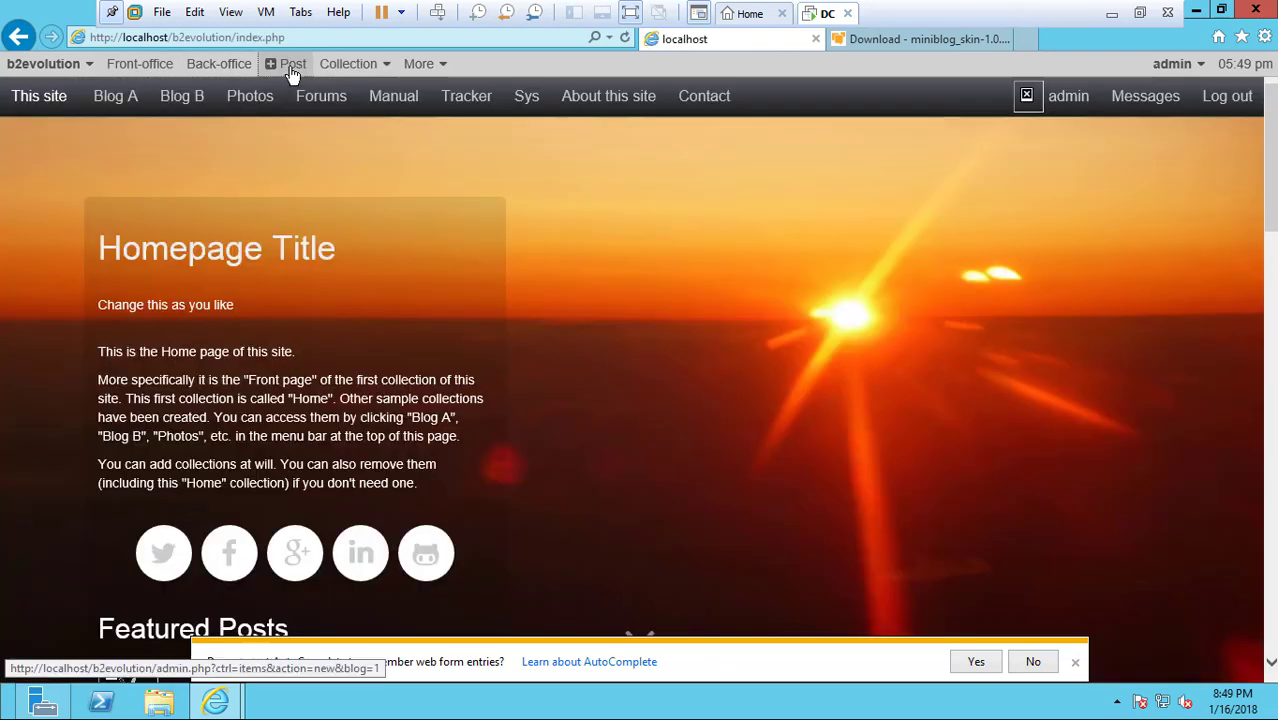
left_click(173, 351)
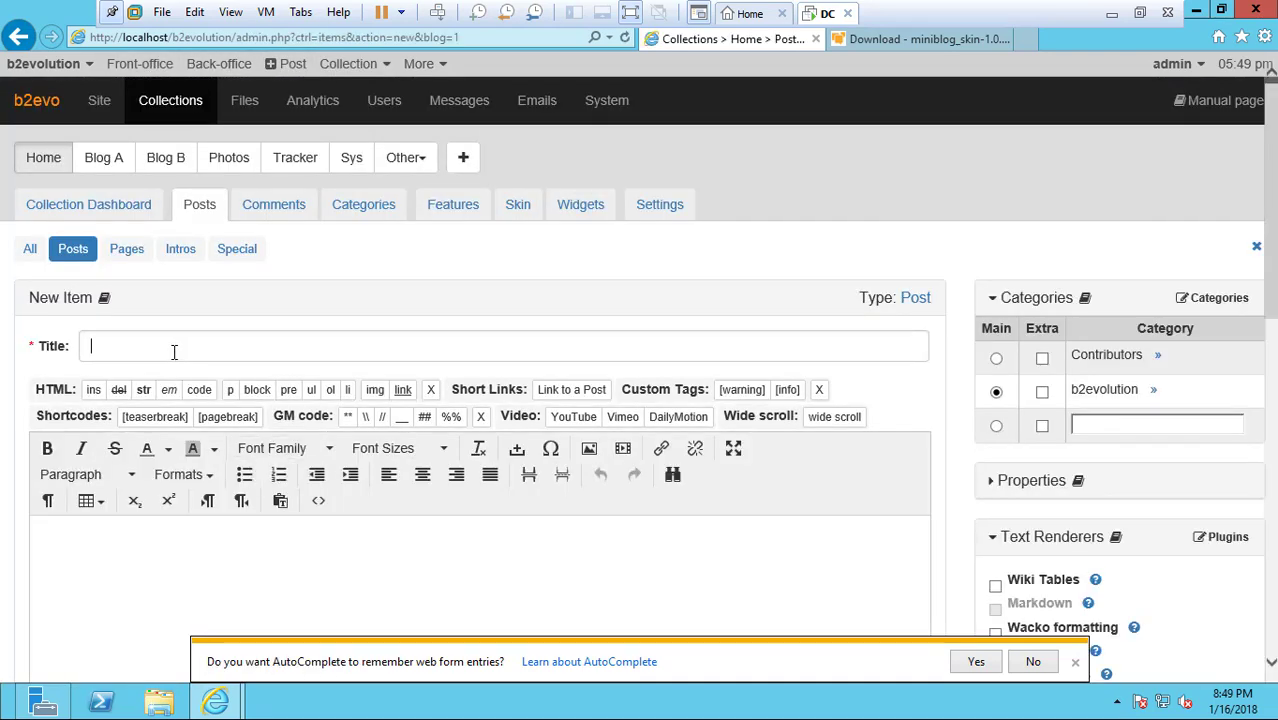
type("test")
left_click(182, 590)
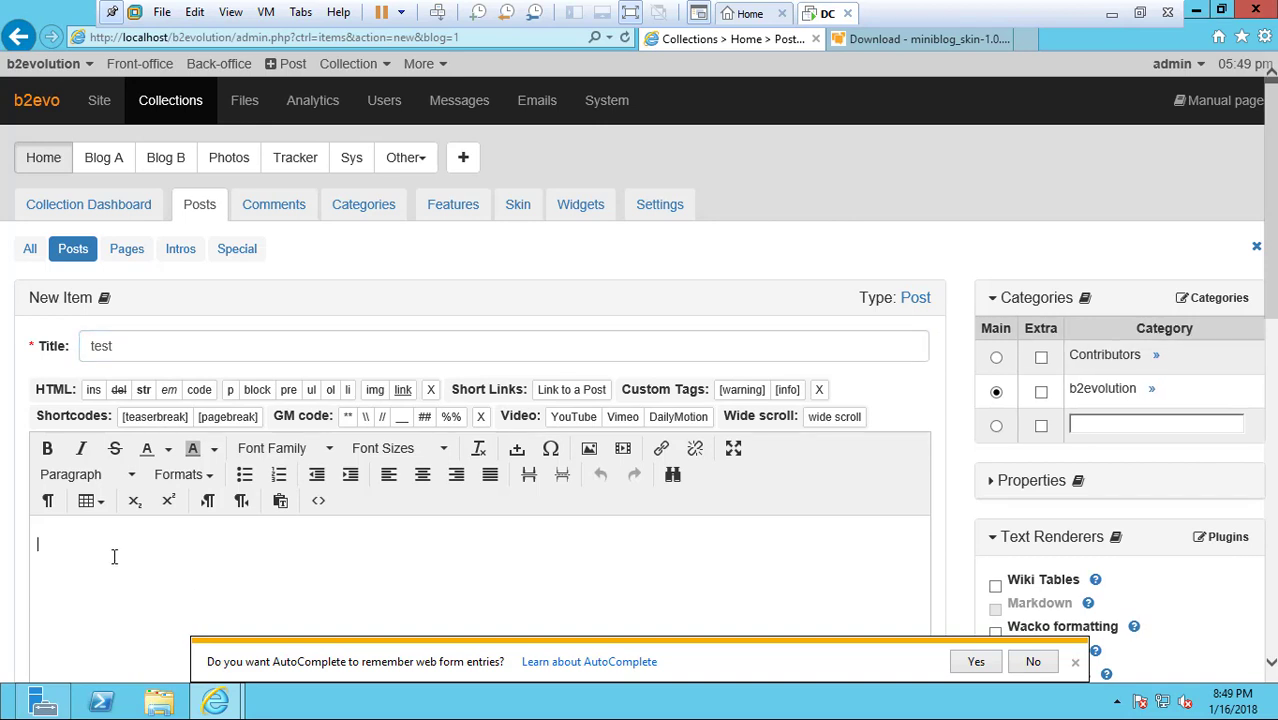
type("kjnfavkjfv")
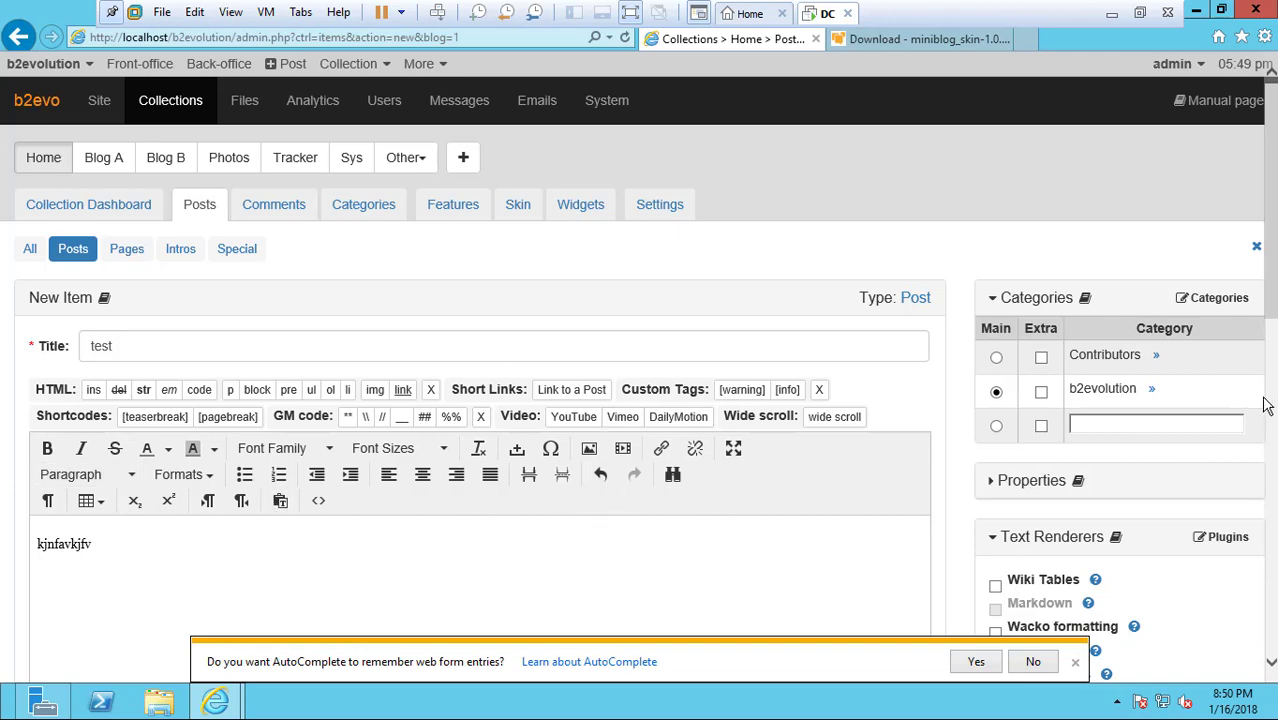
left_click_drag(1271, 301, 1271, 479)
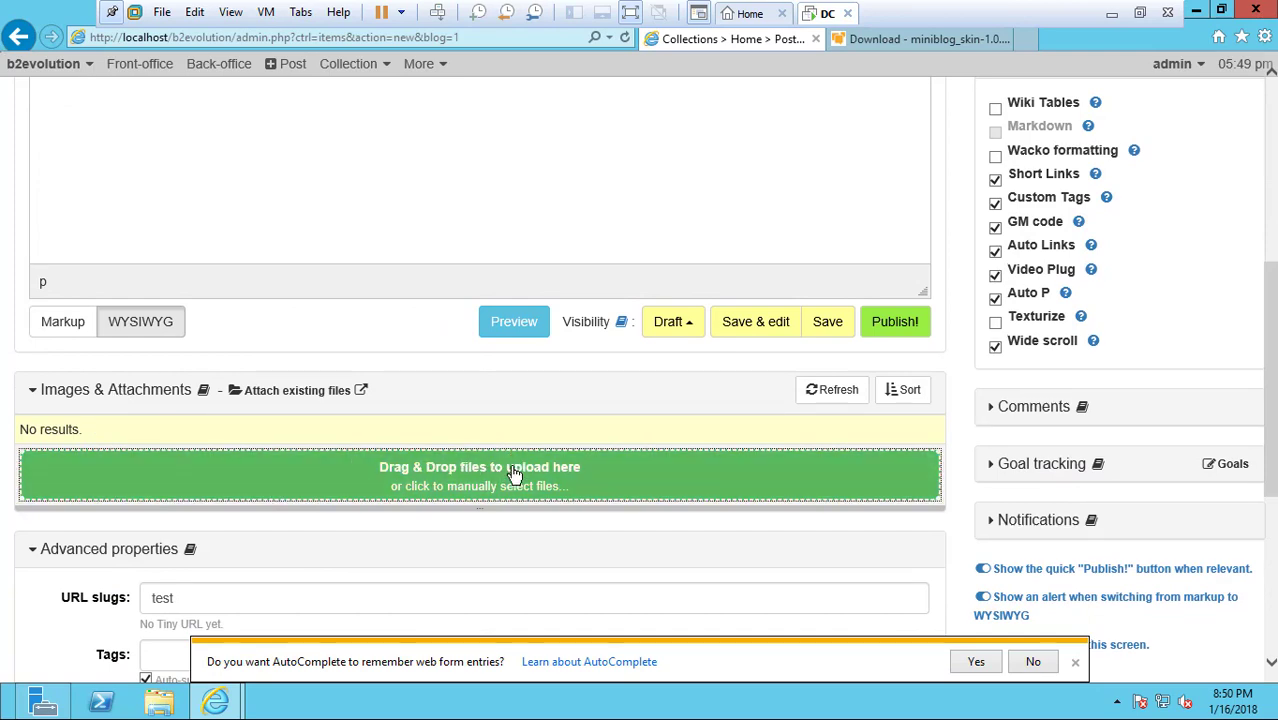
left_click(900, 330)
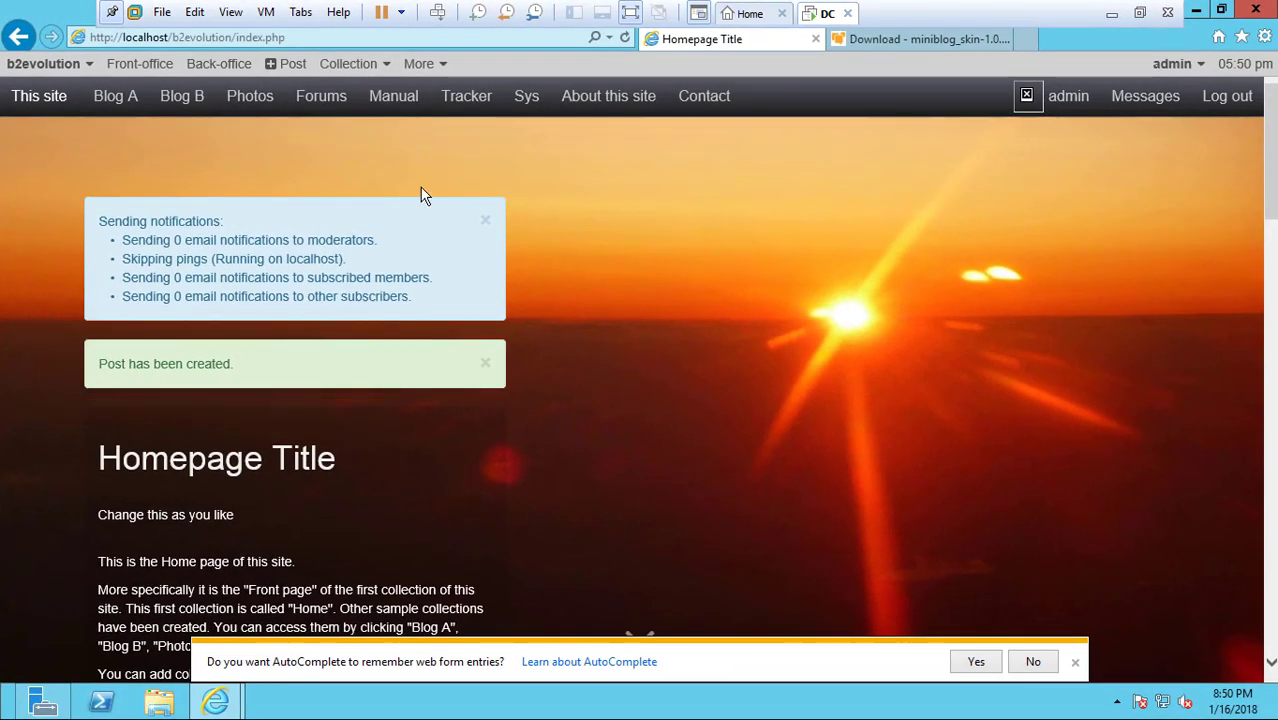
View the Home collection's skin settings and the download page of miniblog_skin-1.0.zip
mouse_move(352, 66)
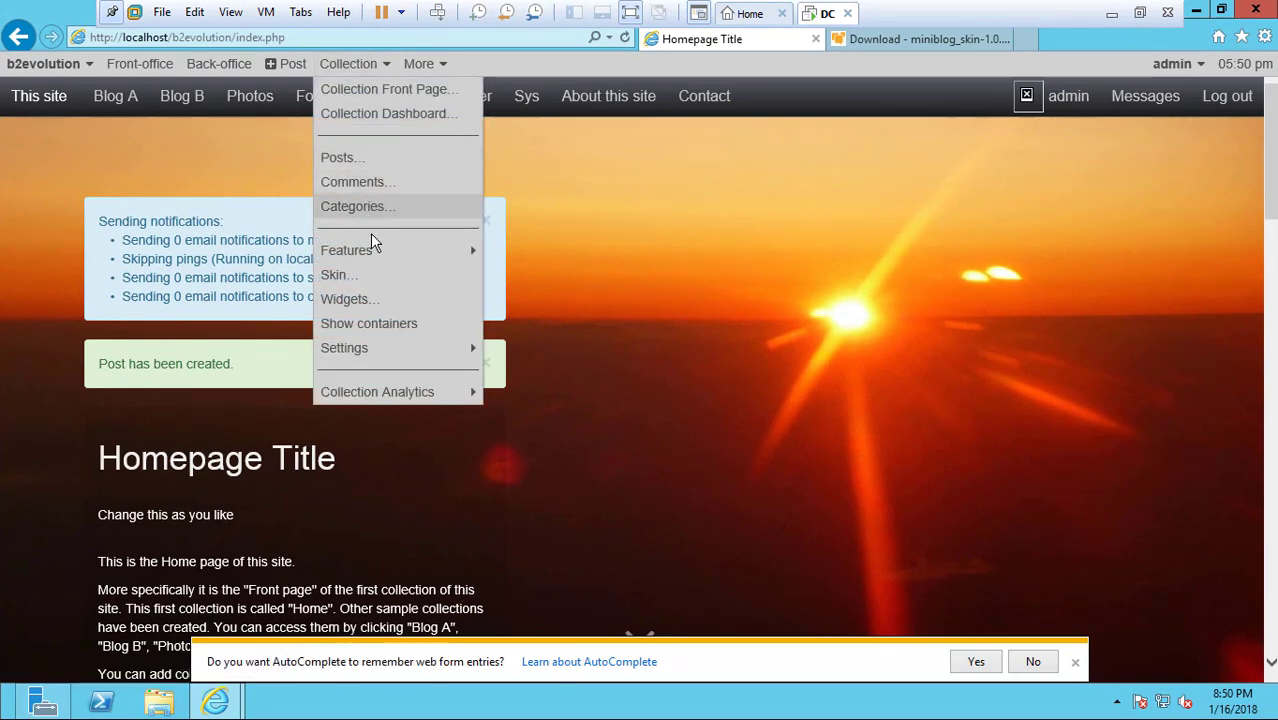
left_click(370, 283)
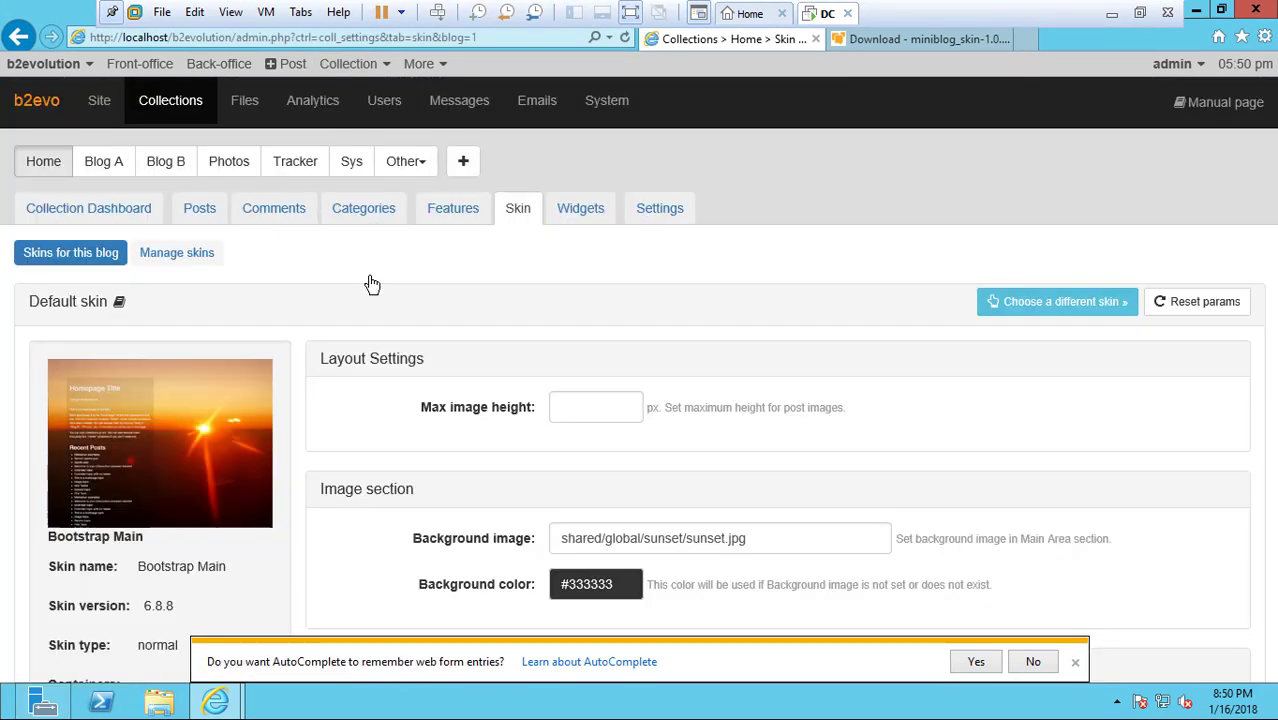
left_click(890, 40)
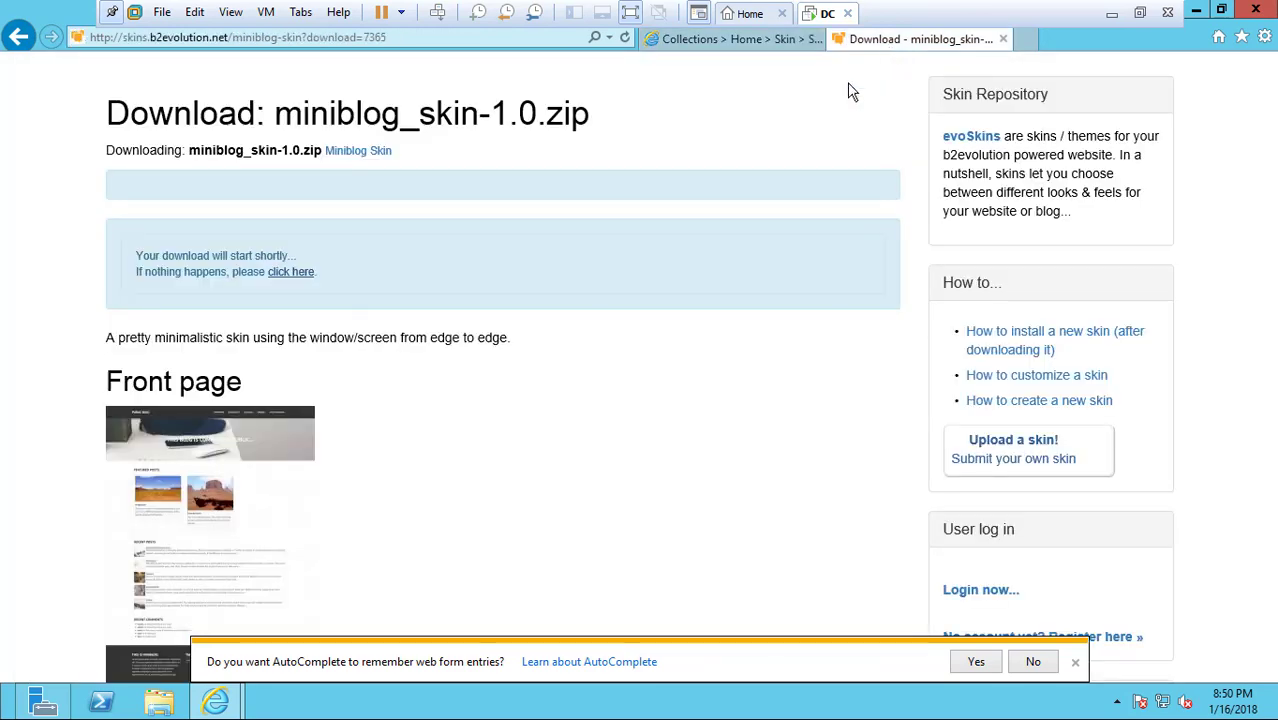
Download the miniblog_skin-1.0.zip skin package and save it as theme.zip
scroll(480, 480, "down", 5)
scroll(481, 475, "up", 9)
left_click(294, 271)
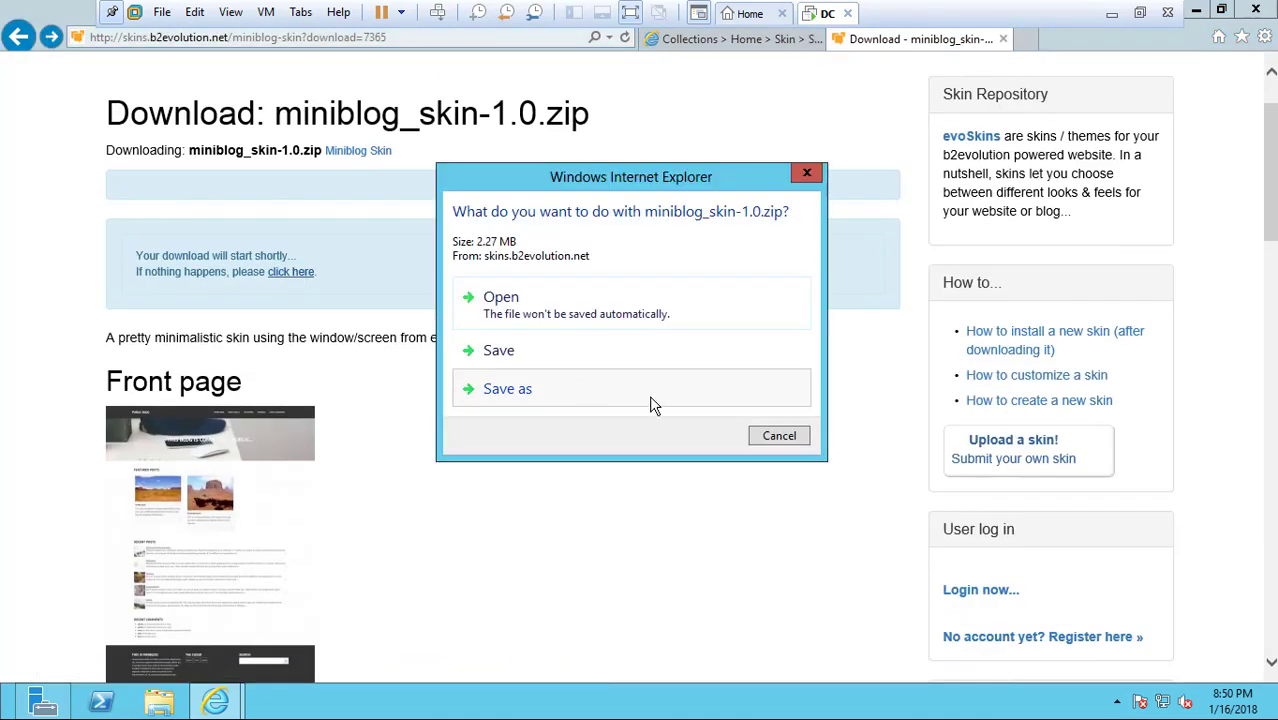
left_click(649, 393)
type("\\dmk\\")
key("Return")
View the alternative skins for the Home collection and the list of installed skins, including Bootstrap Blog
left_click(736, 42)
left_click(1067, 303)
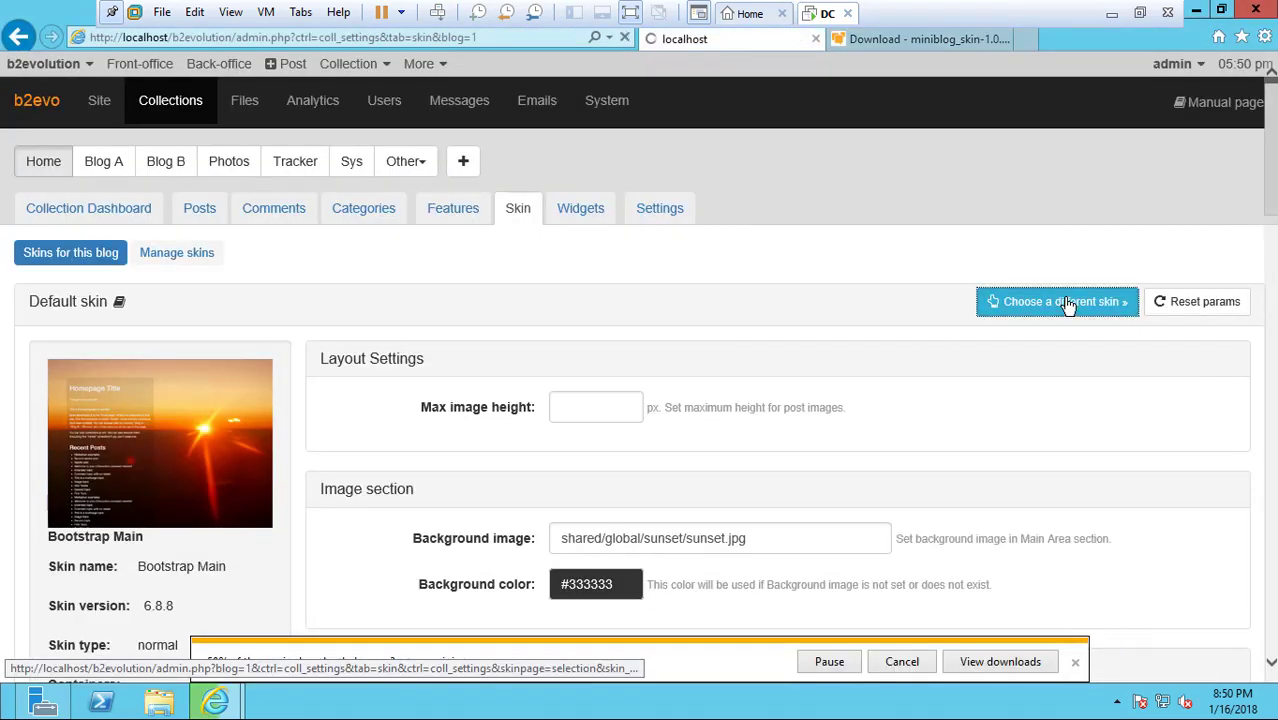
scroll(393, 475, "down", 1)
left_click(176, 214)
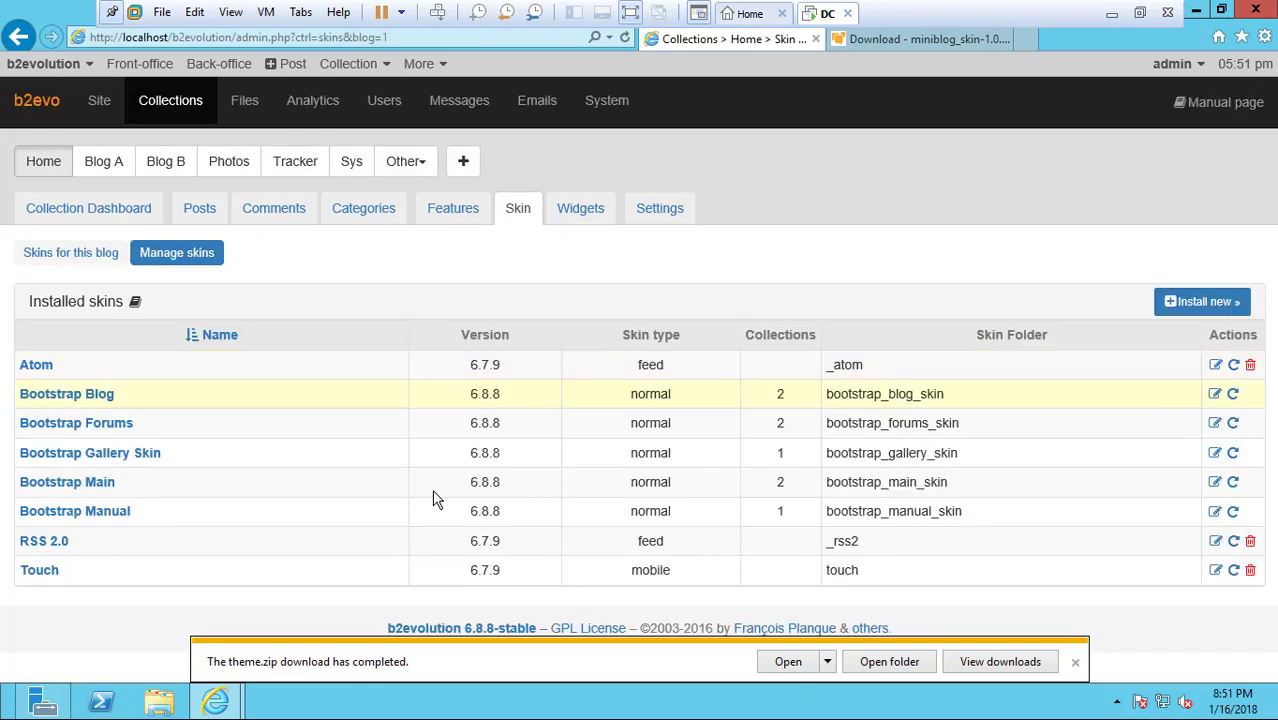
left_click(70, 392)
left_click(522, 210)
Change the Home collection's skin to Bootstrap Blog and look over the site's home page
left_click(1058, 300)
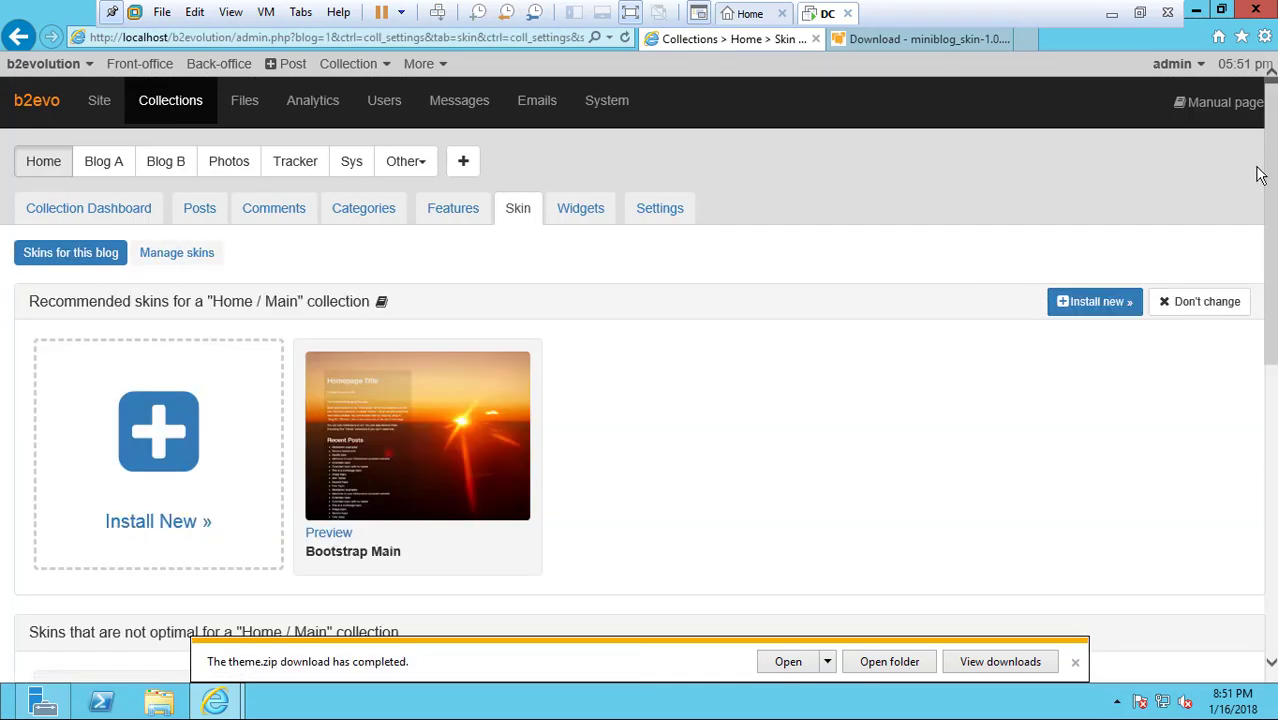
scroll(350, 340, "down", 3)
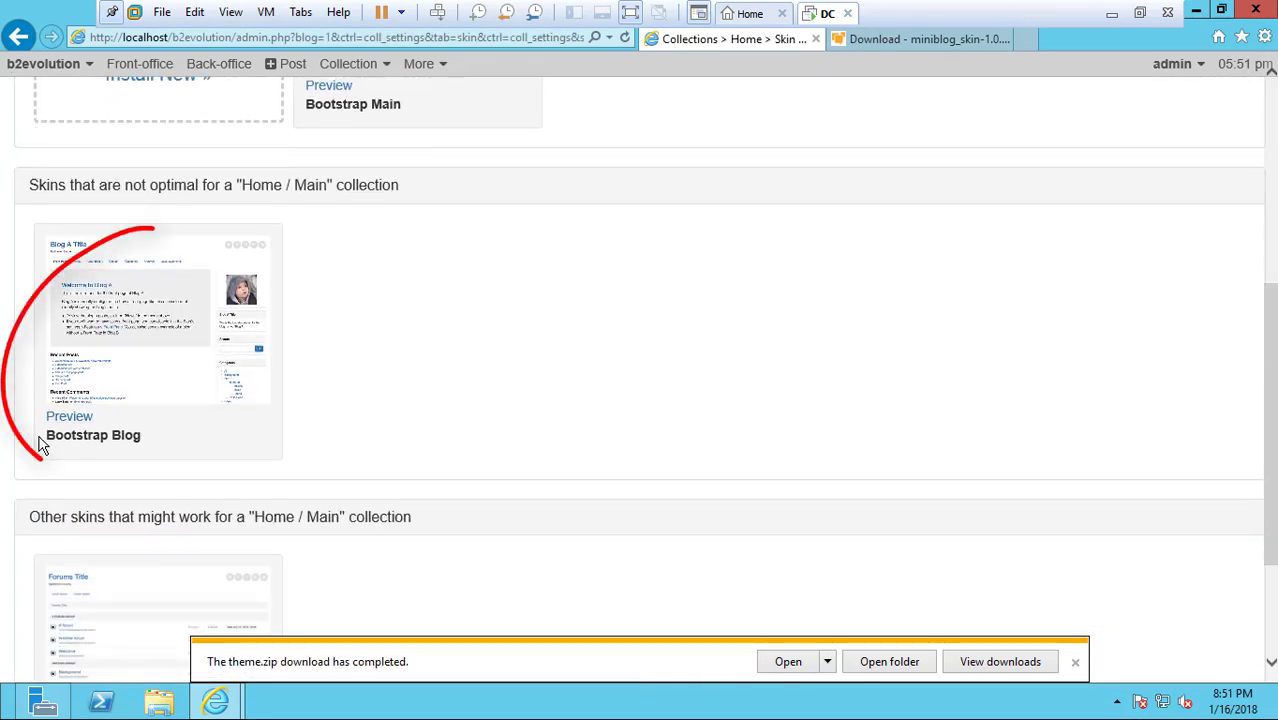
left_click(153, 318)
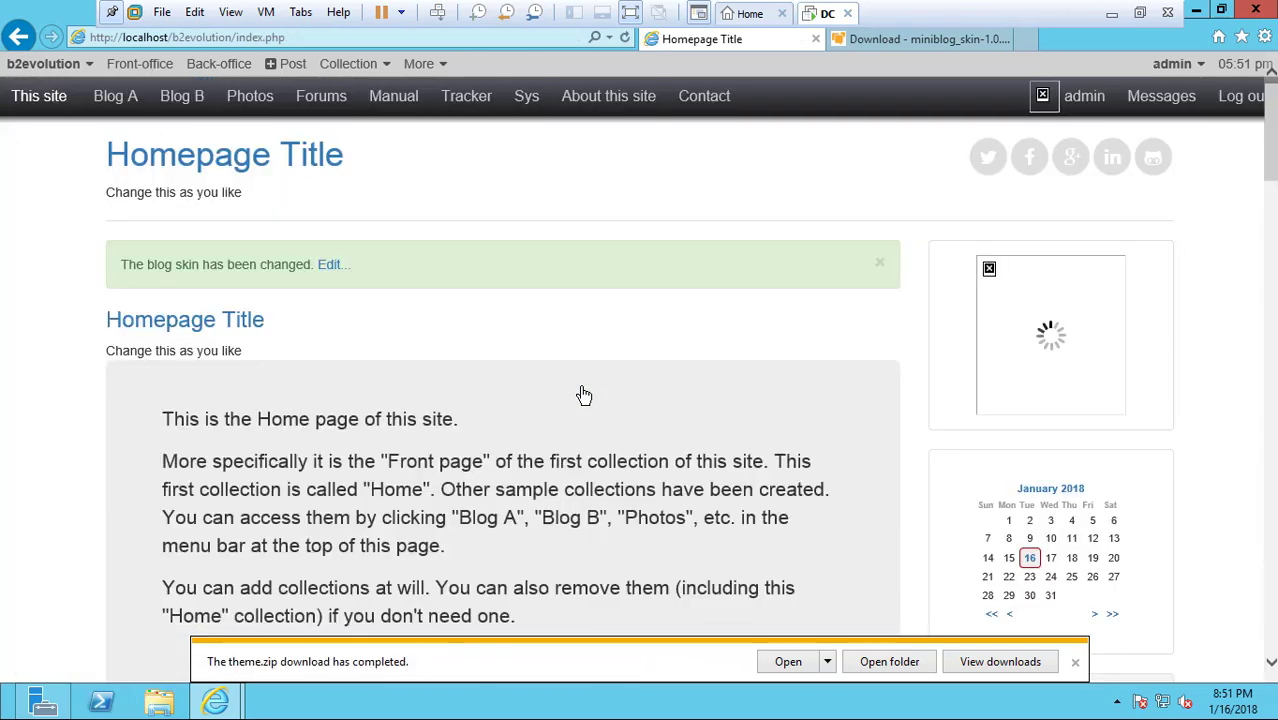
scroll(1270, 176, "down", 10)
left_click(55, 106)
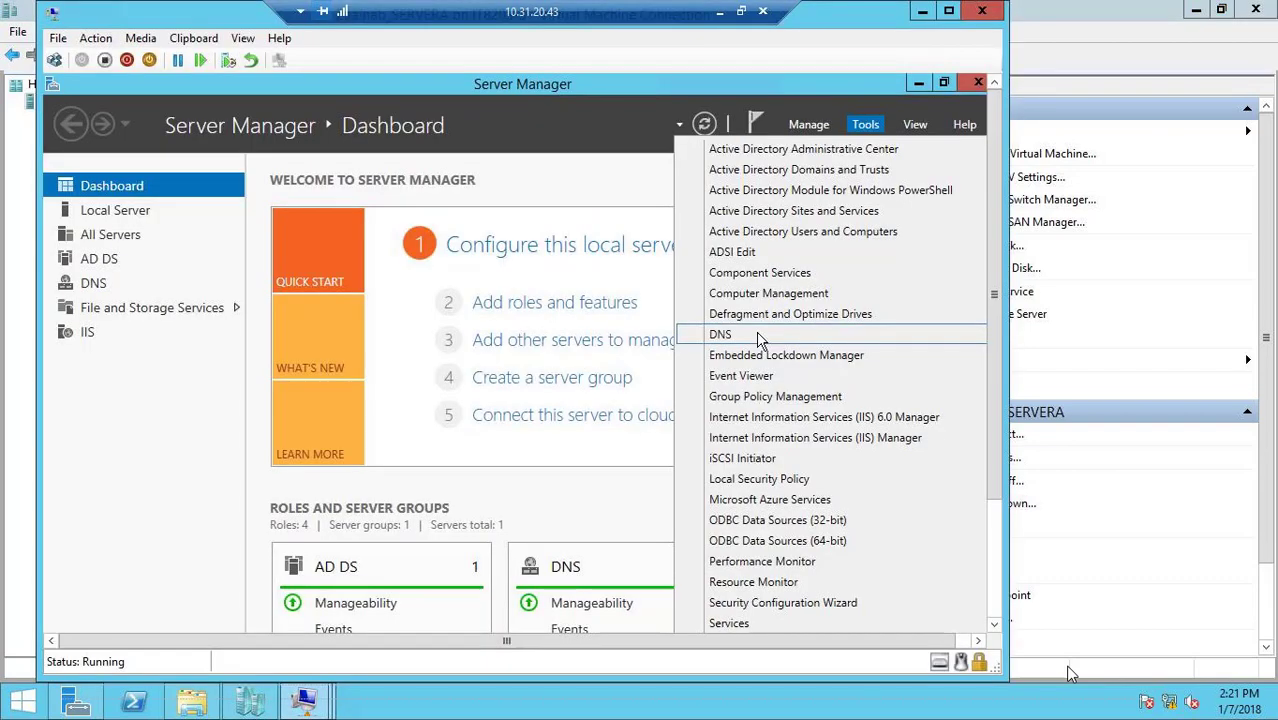
In DNS Manager, add a host record named www with IP address 10.0.0.200 to the adatum.com zone
left_click(758, 340)
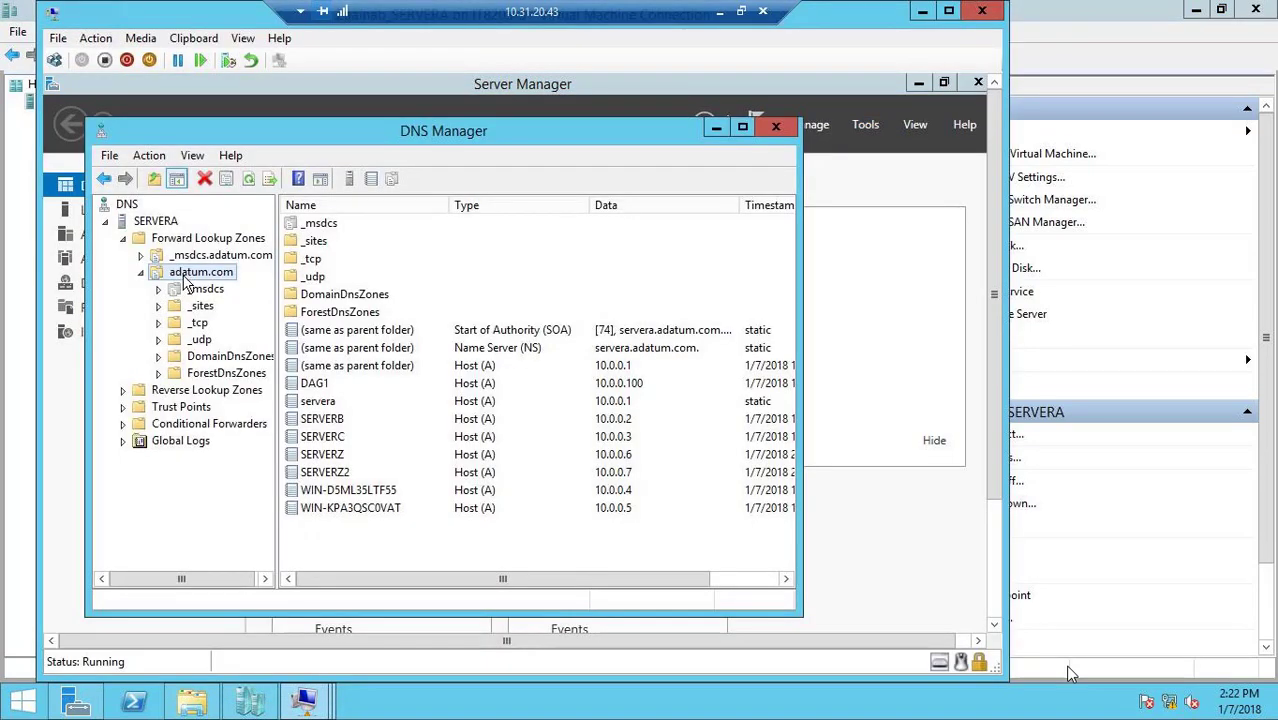
right_click(341, 537)
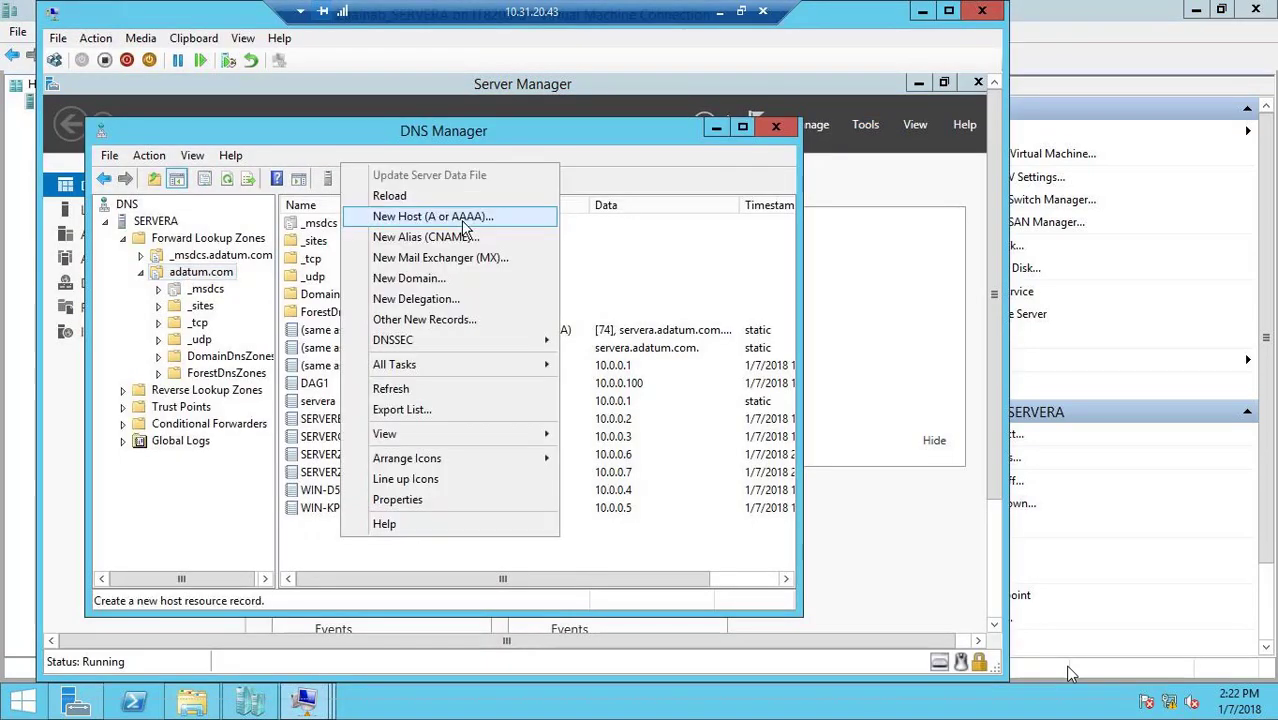
left_click(465, 224)
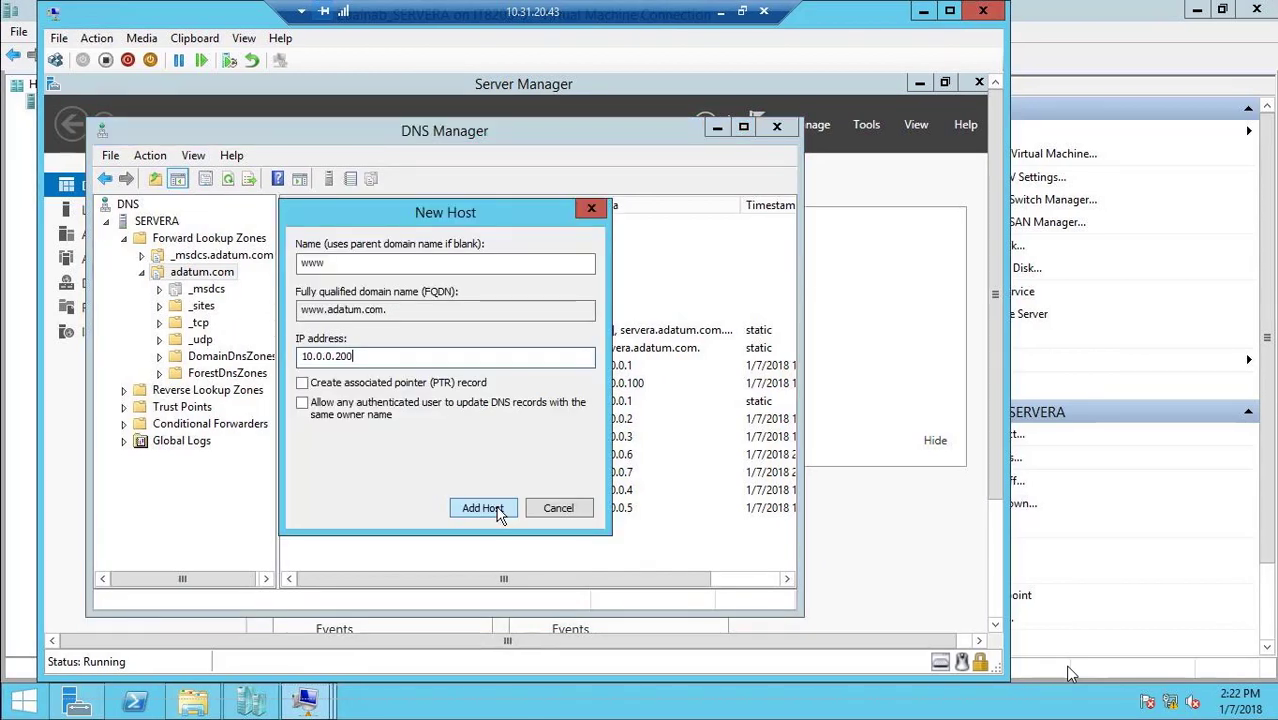
left_click(496, 510)
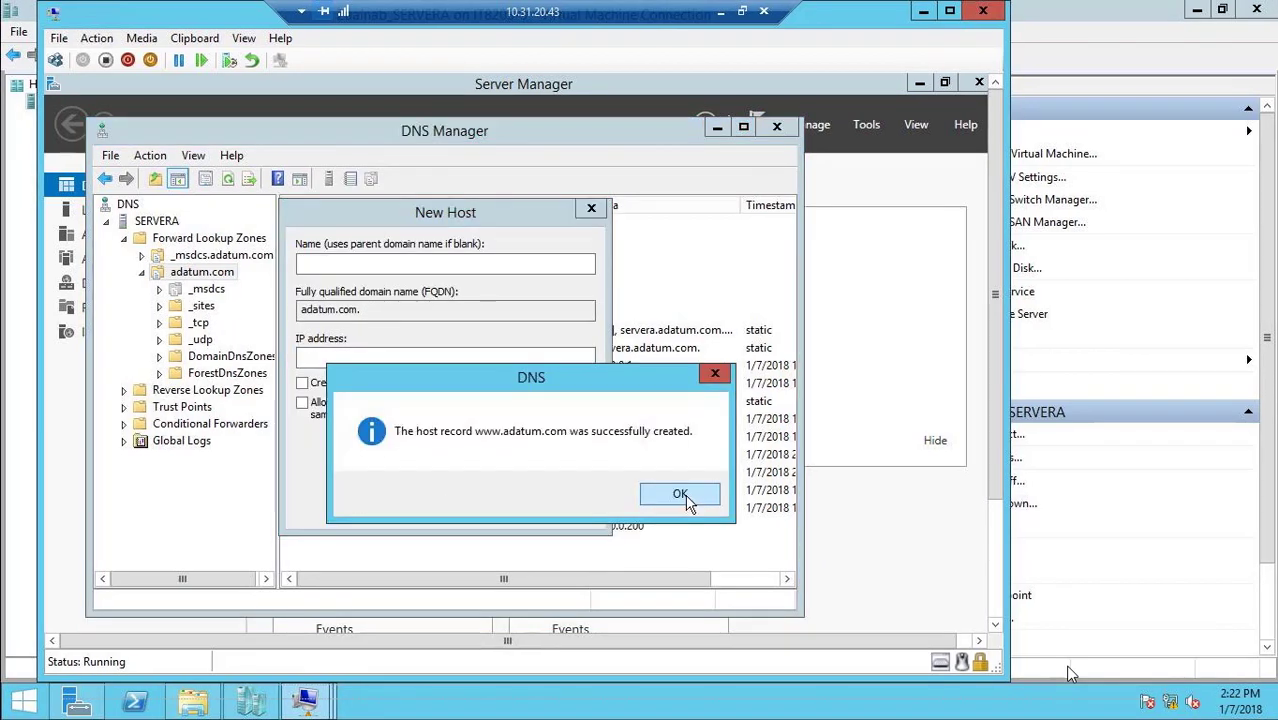
left_click(680, 495)
left_click(563, 511)
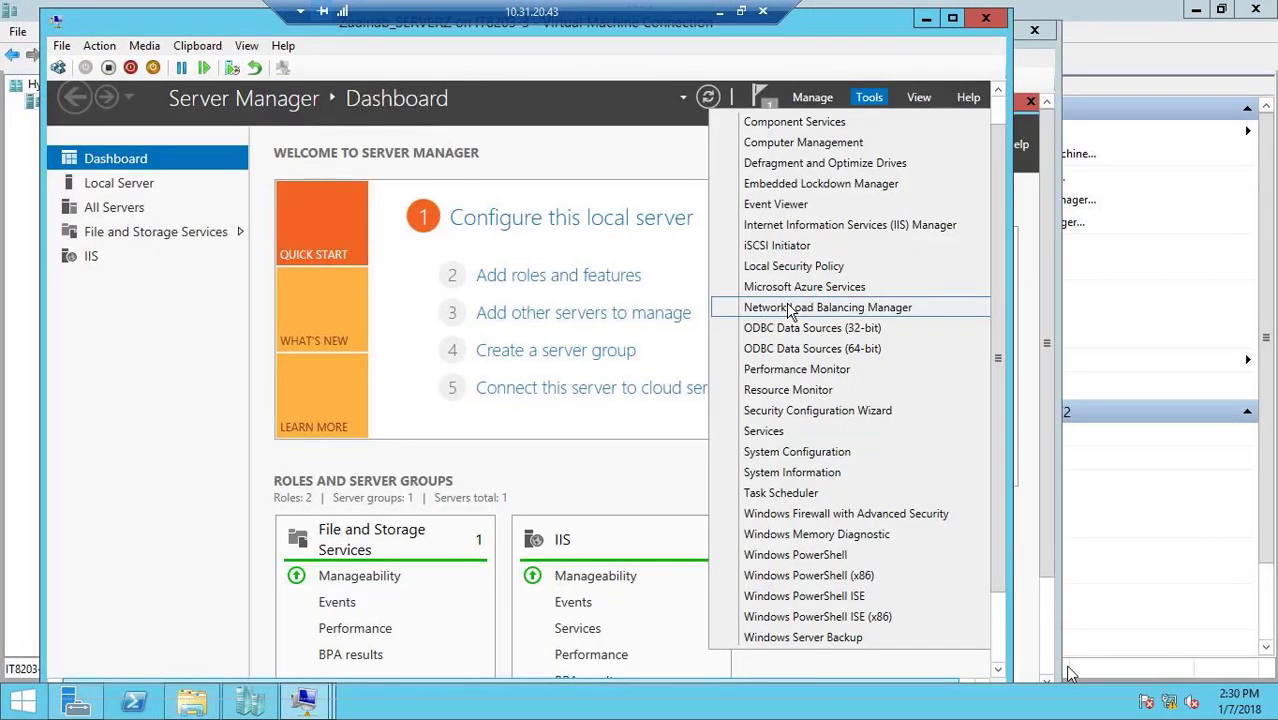
In Network Load Balancing Manager, start a new cluster and connect to the host 10.0.0.6
left_click(790, 308)
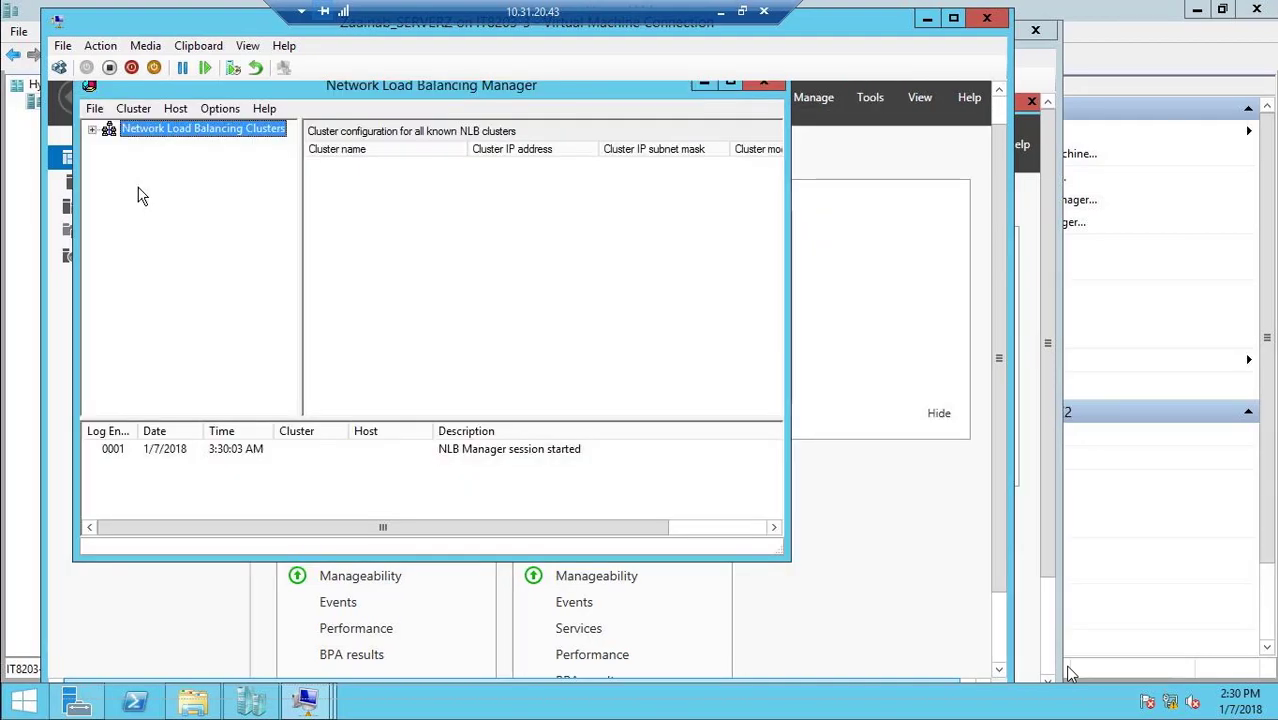
right_click(162, 133)
left_click(186, 146)
type("10.0.0.6")
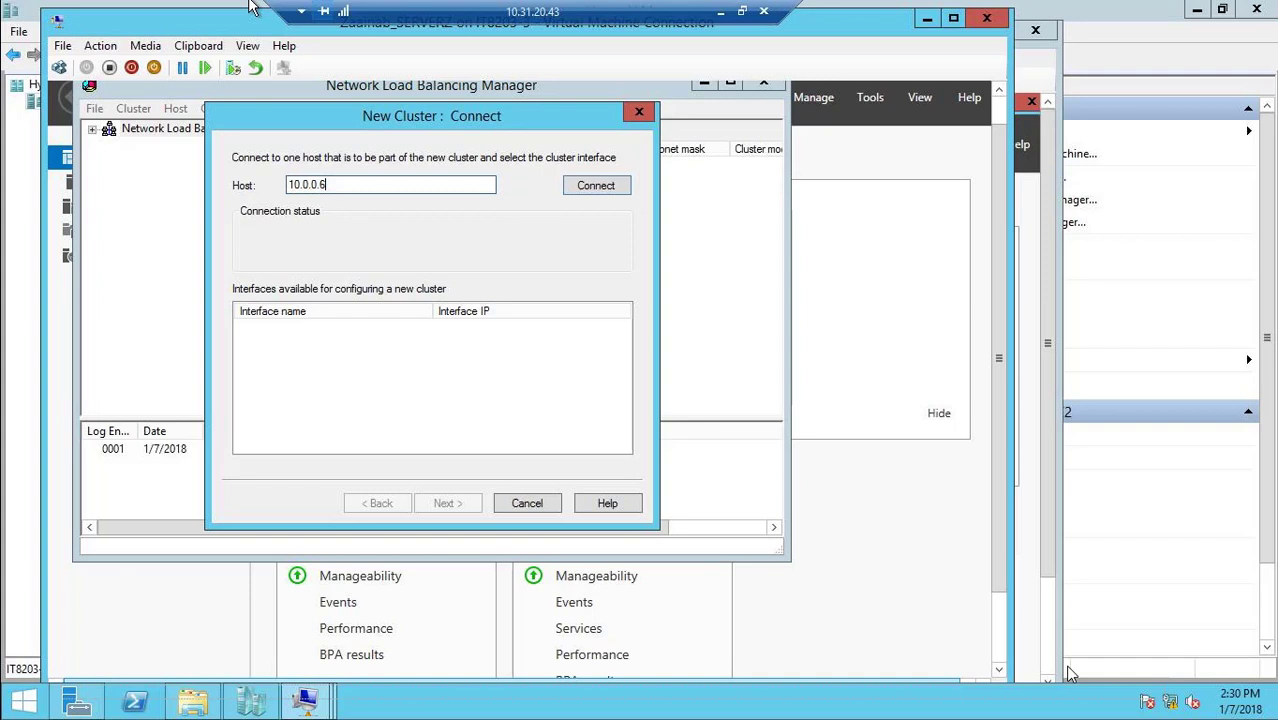
left_click(608, 188)
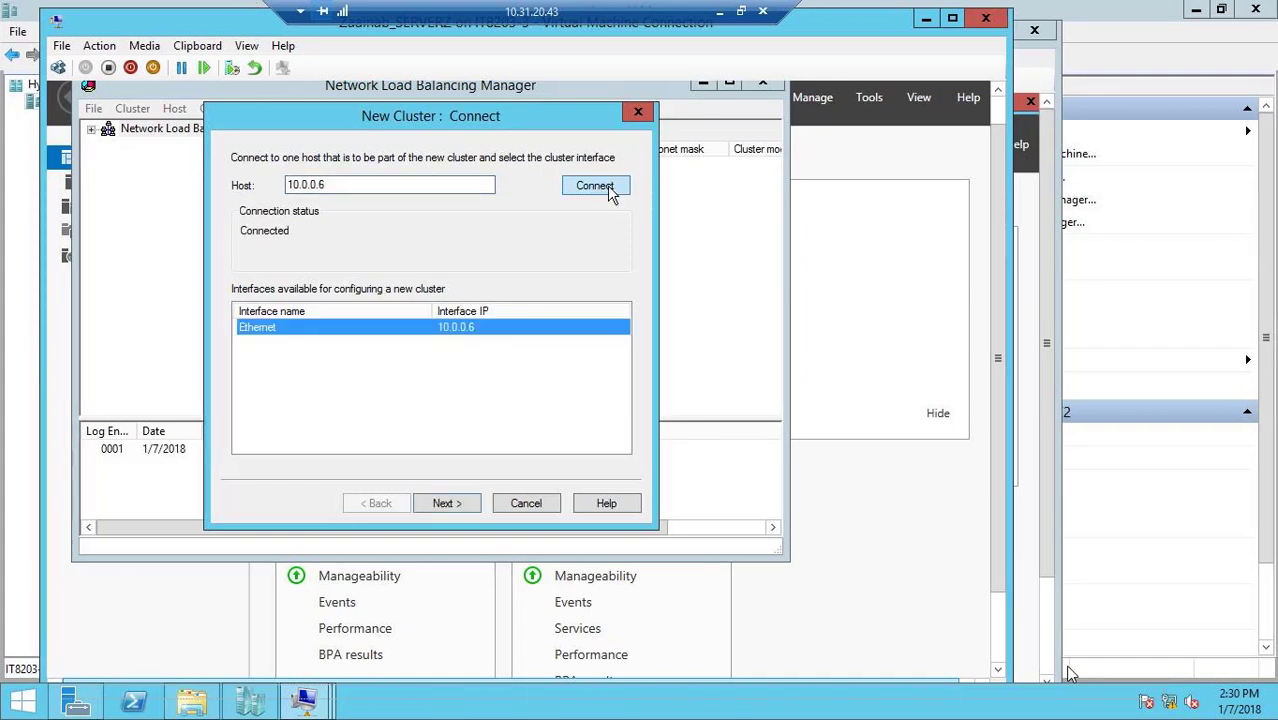
Create the multicast cluster with IP 10.0.0.200, mask 255.255.255.0 and a port rule limited to port 80, and check its host status
left_click(449, 504)
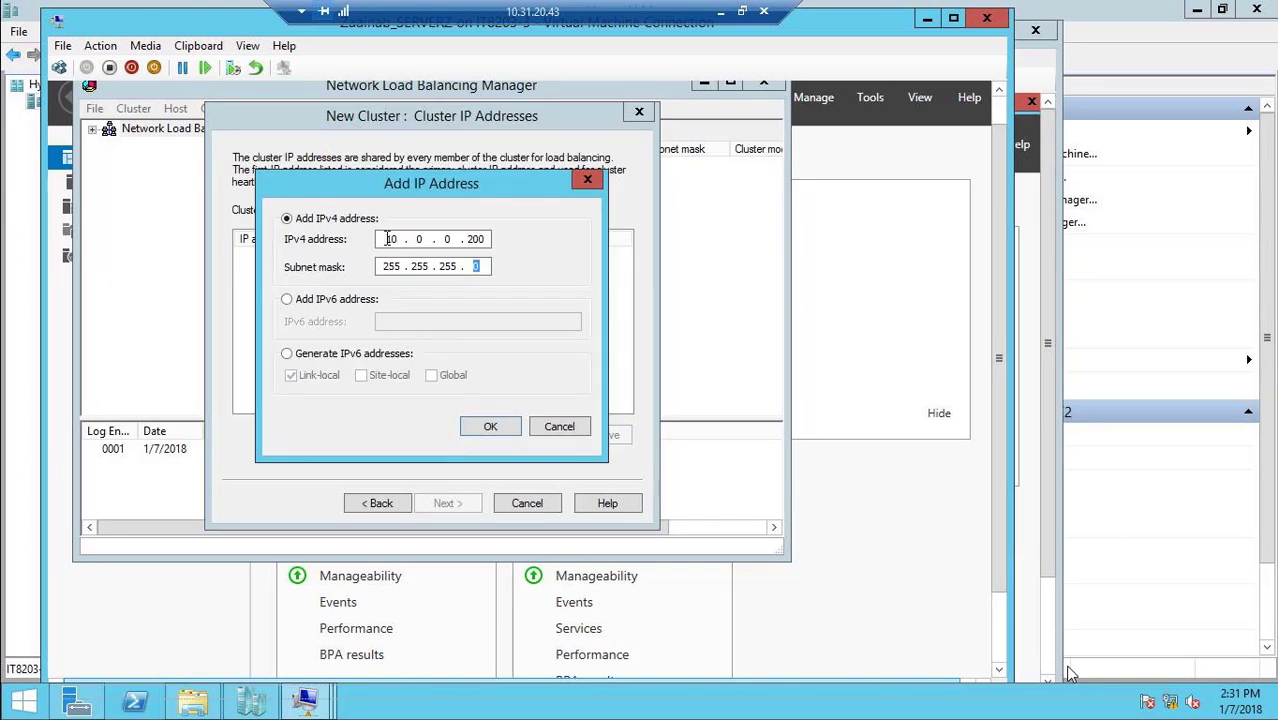
left_click(497, 426)
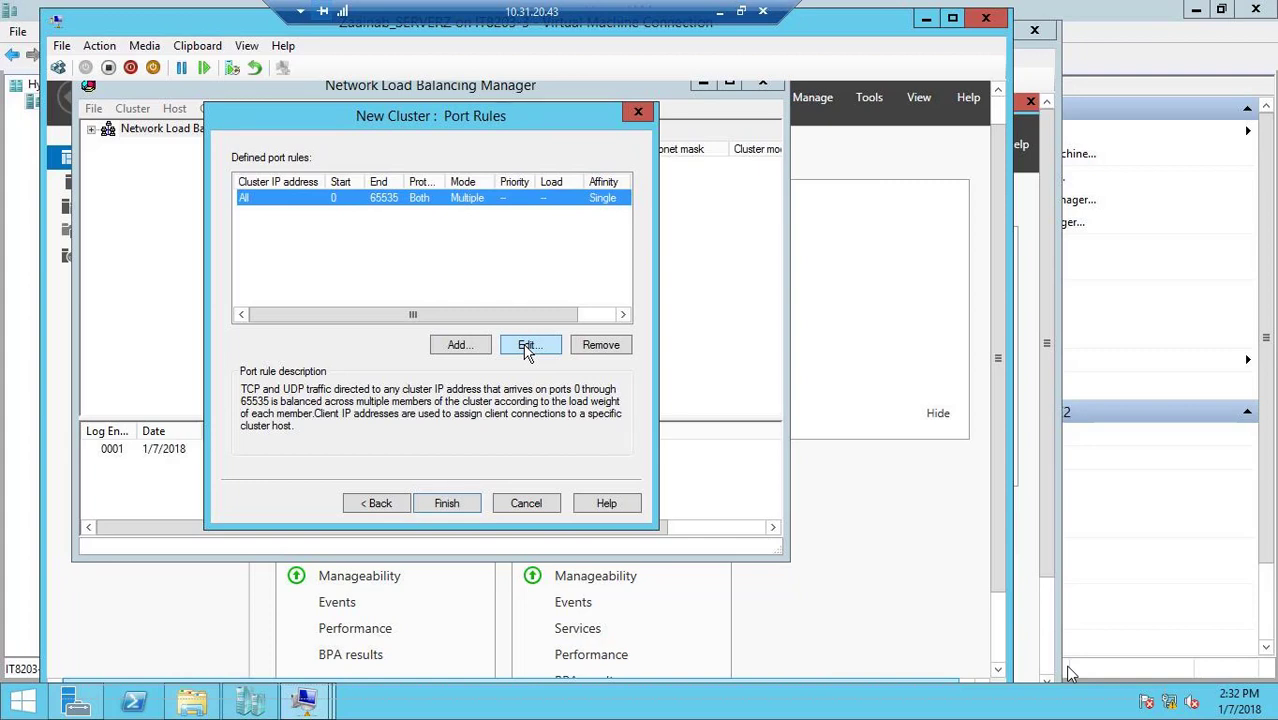
left_click(527, 346)
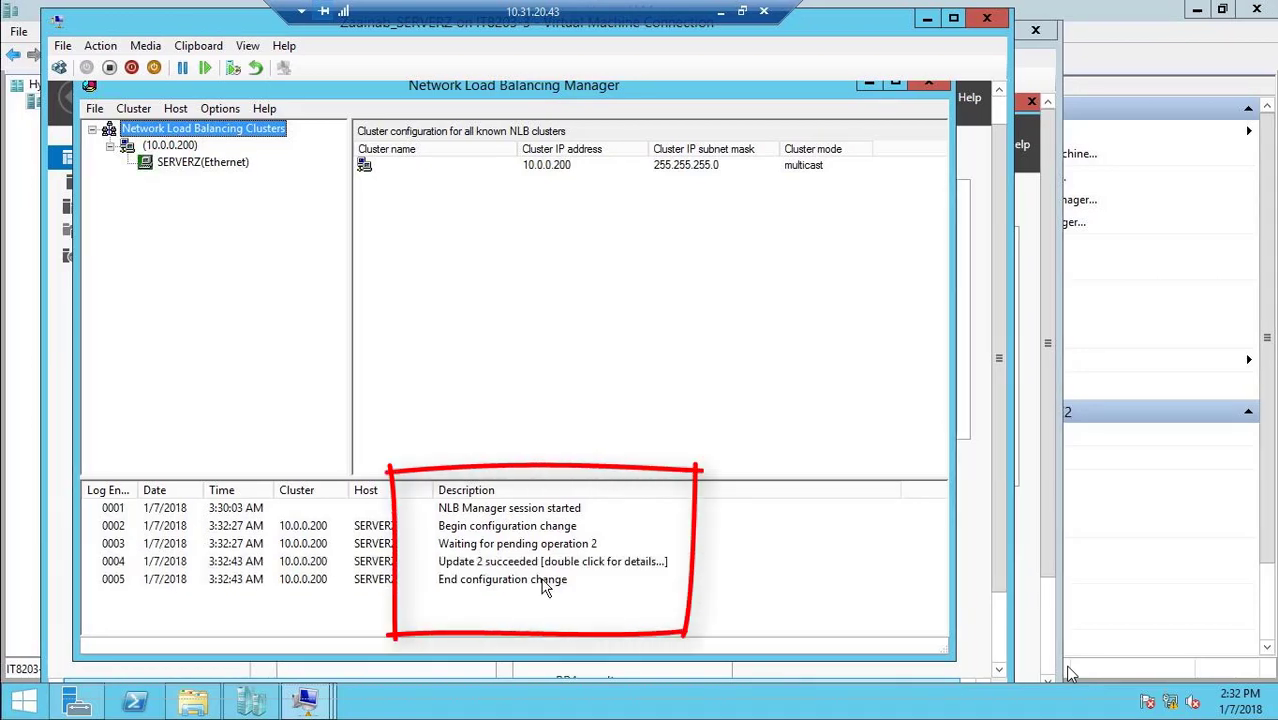
left_click(169, 145)
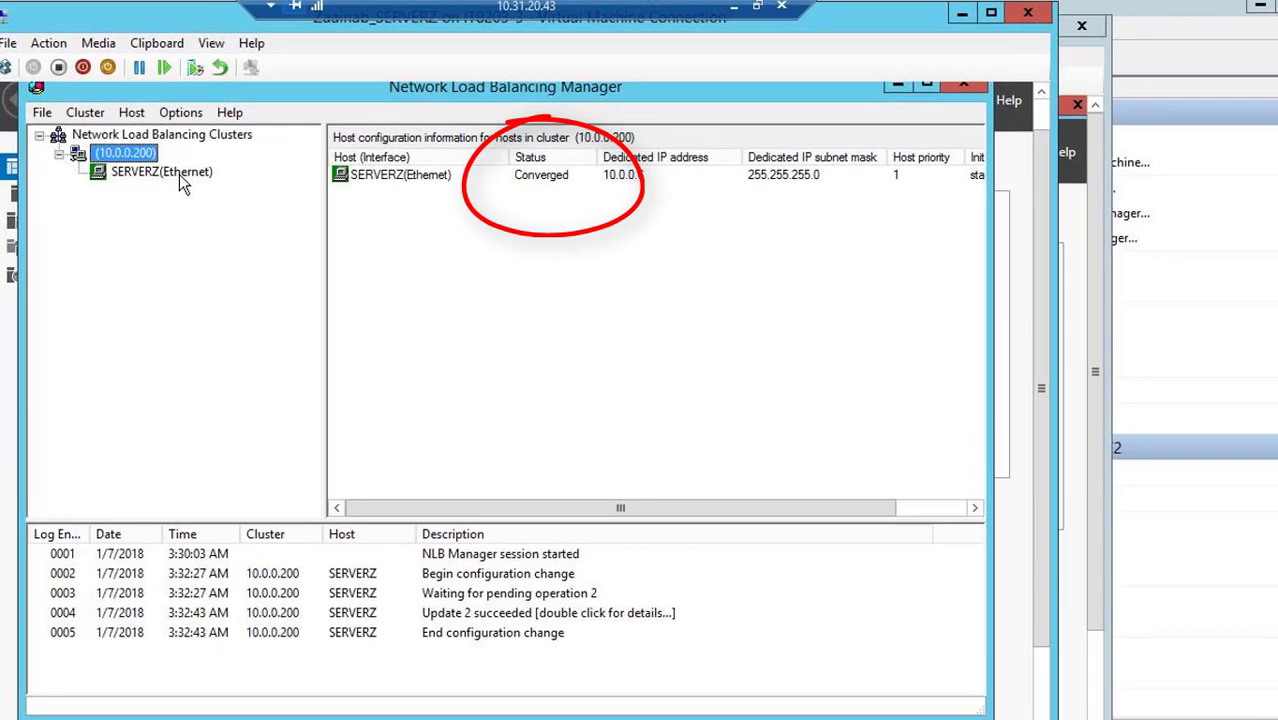
Add the host 10.0.0.7 to the 10.0.0.200 cluster, keeping the port 80 rule
right_click(172, 146)
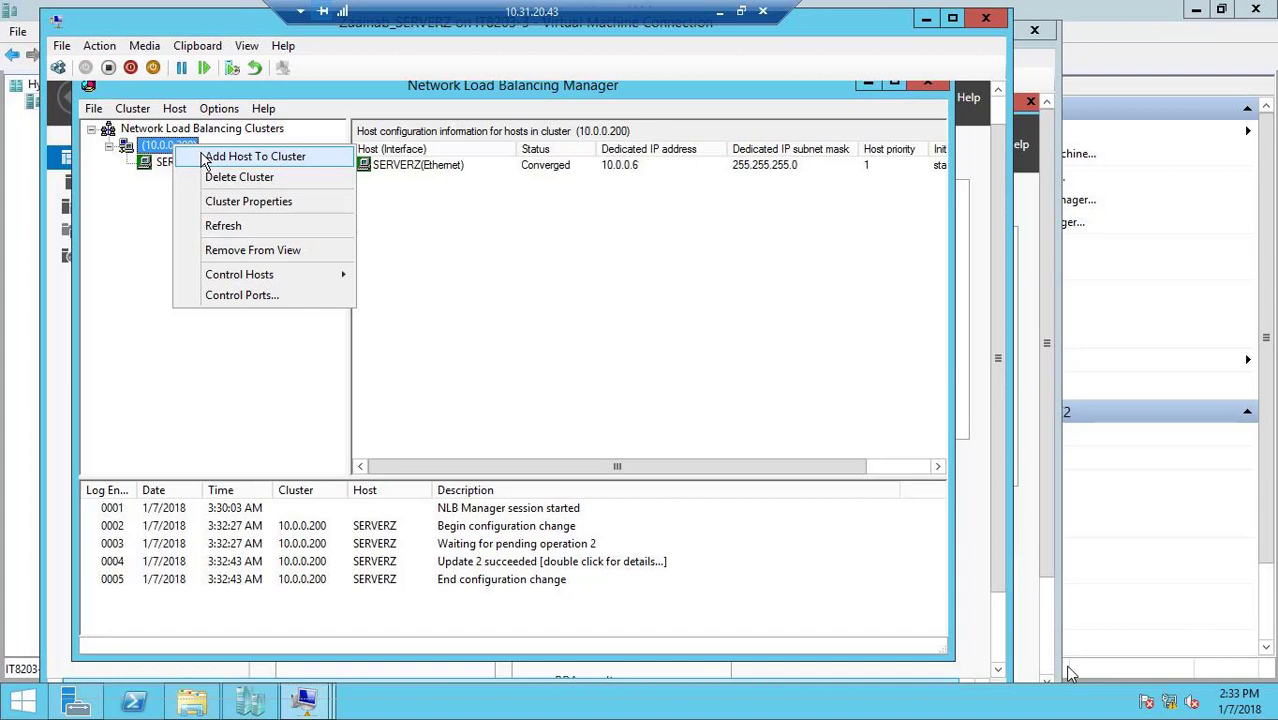
left_click(250, 157)
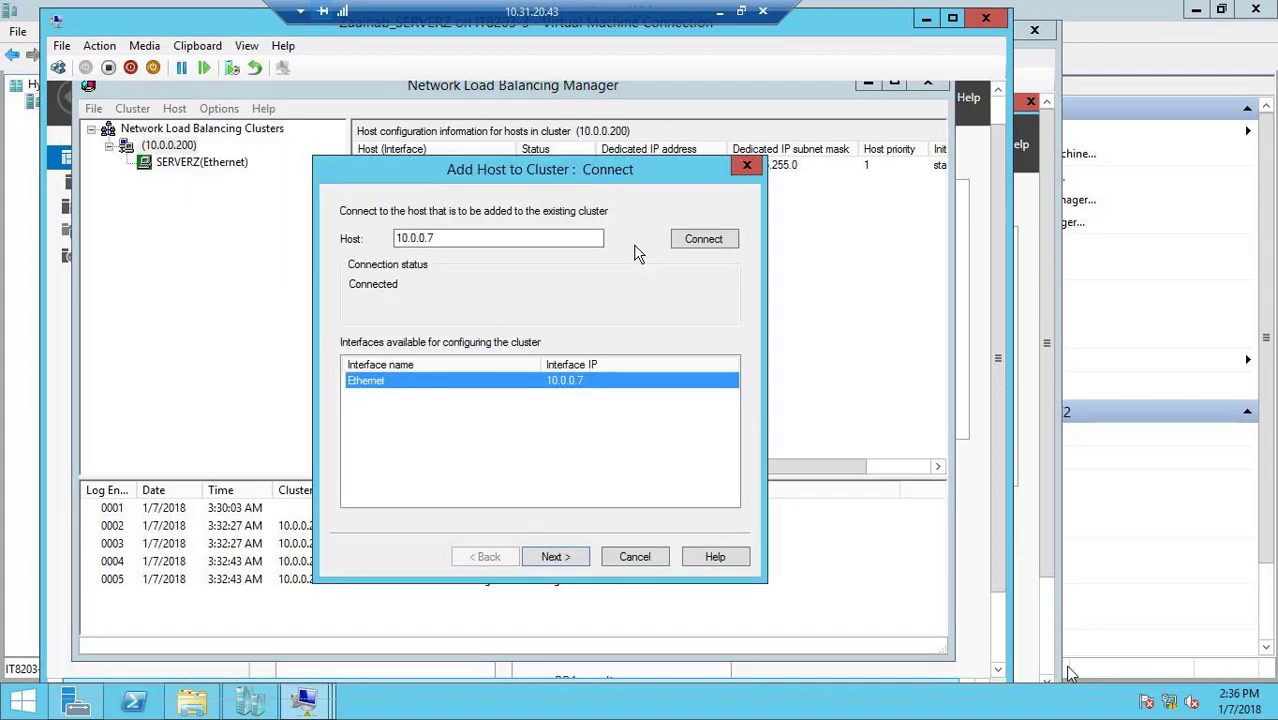
left_click(562, 558)
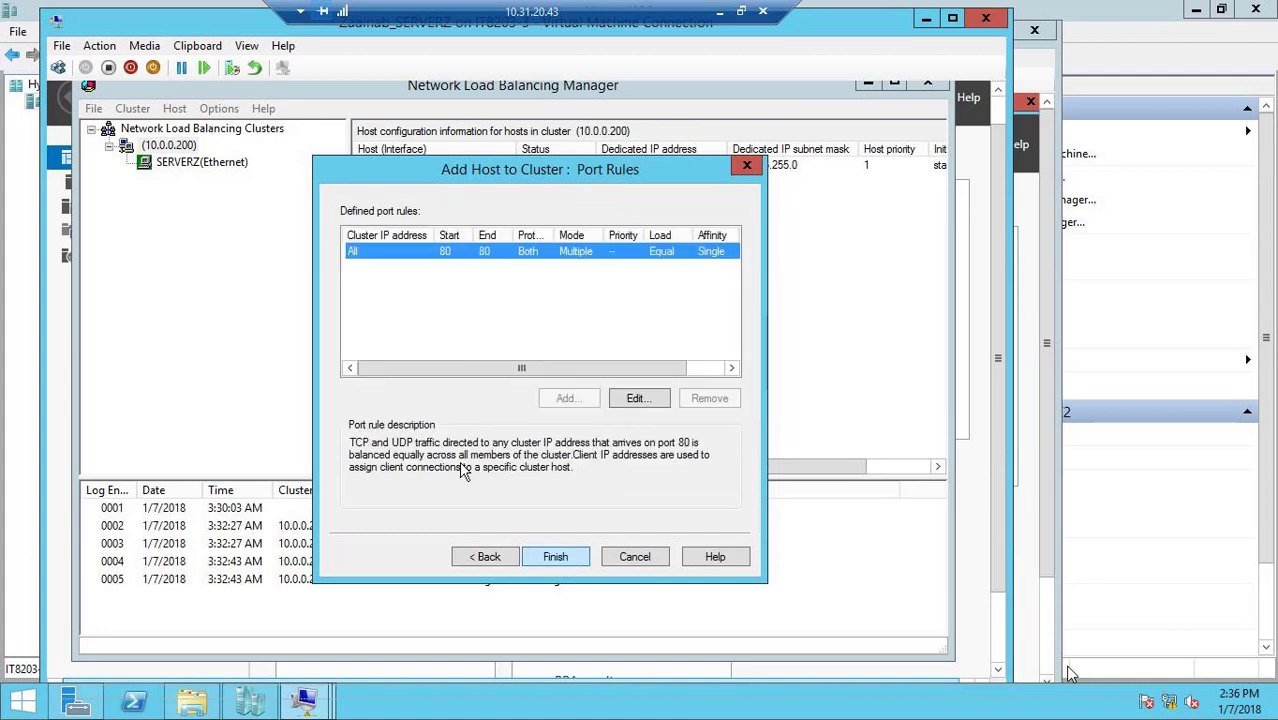
left_click(525, 556)
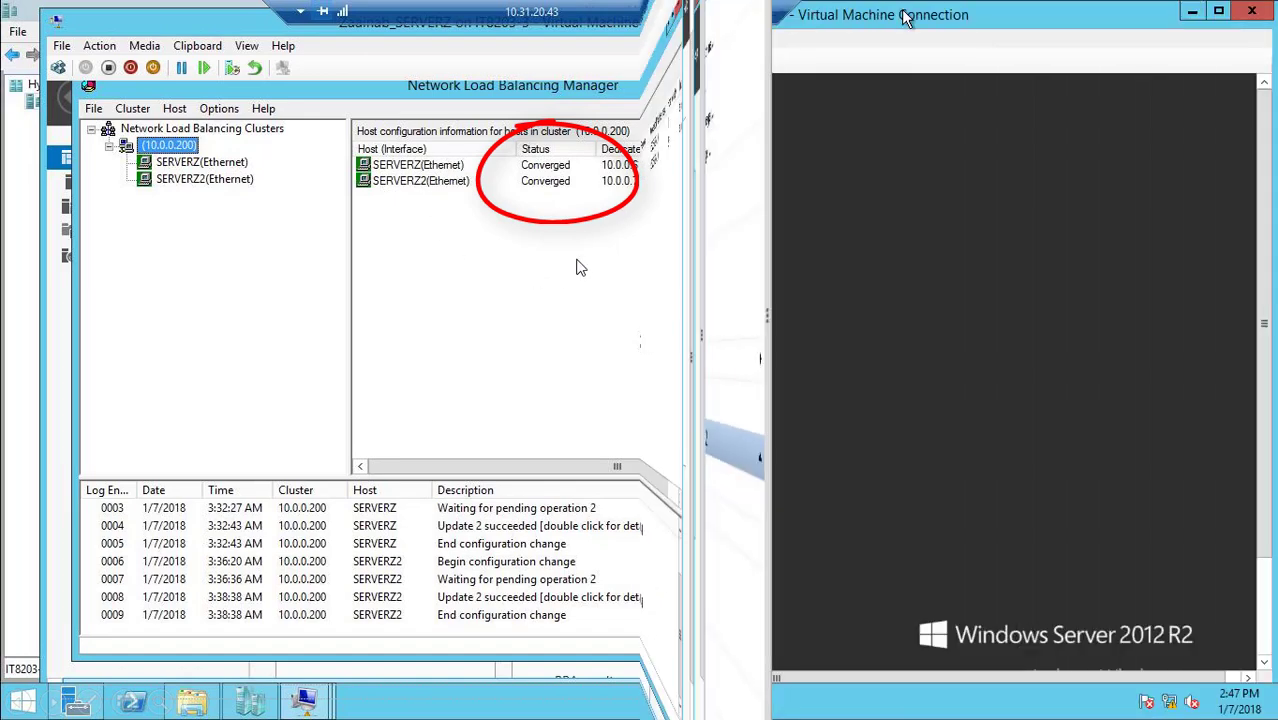
On the Client1 virtual machine, test the cluster website at 10.0.0.200 in Internet Explorer, and minimize the machine's window
key("super")
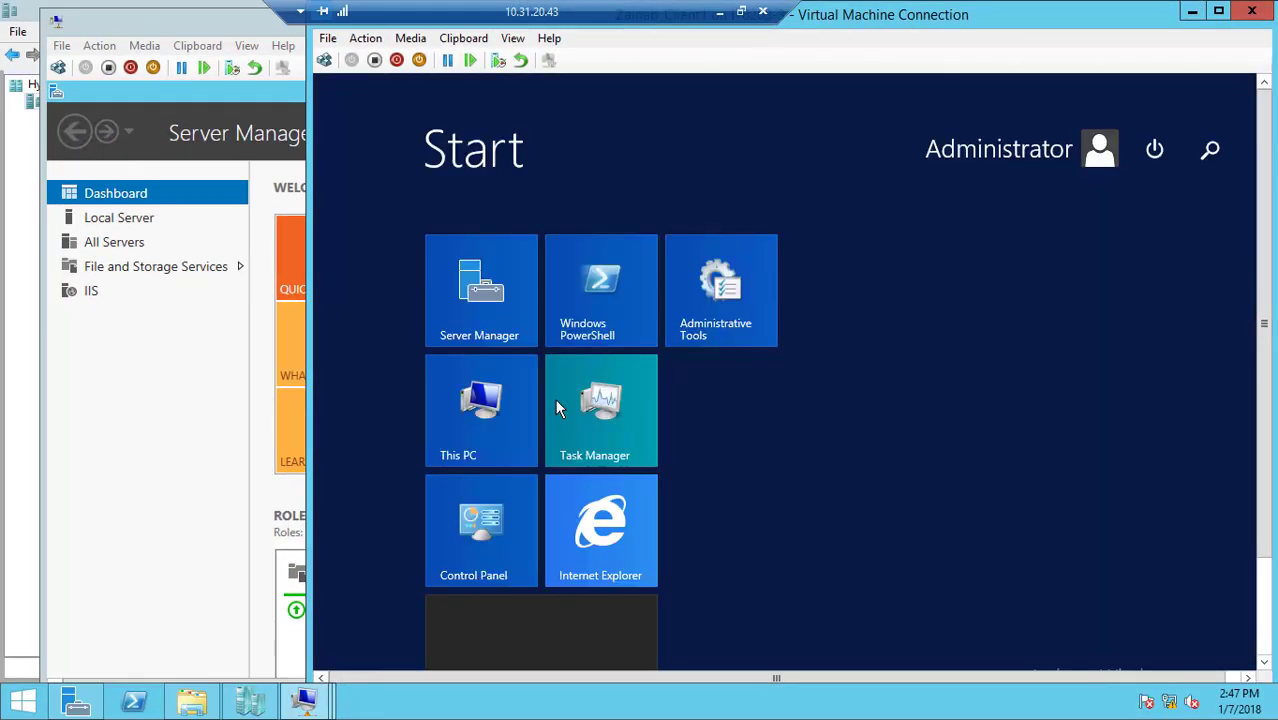
left_click(611, 538)
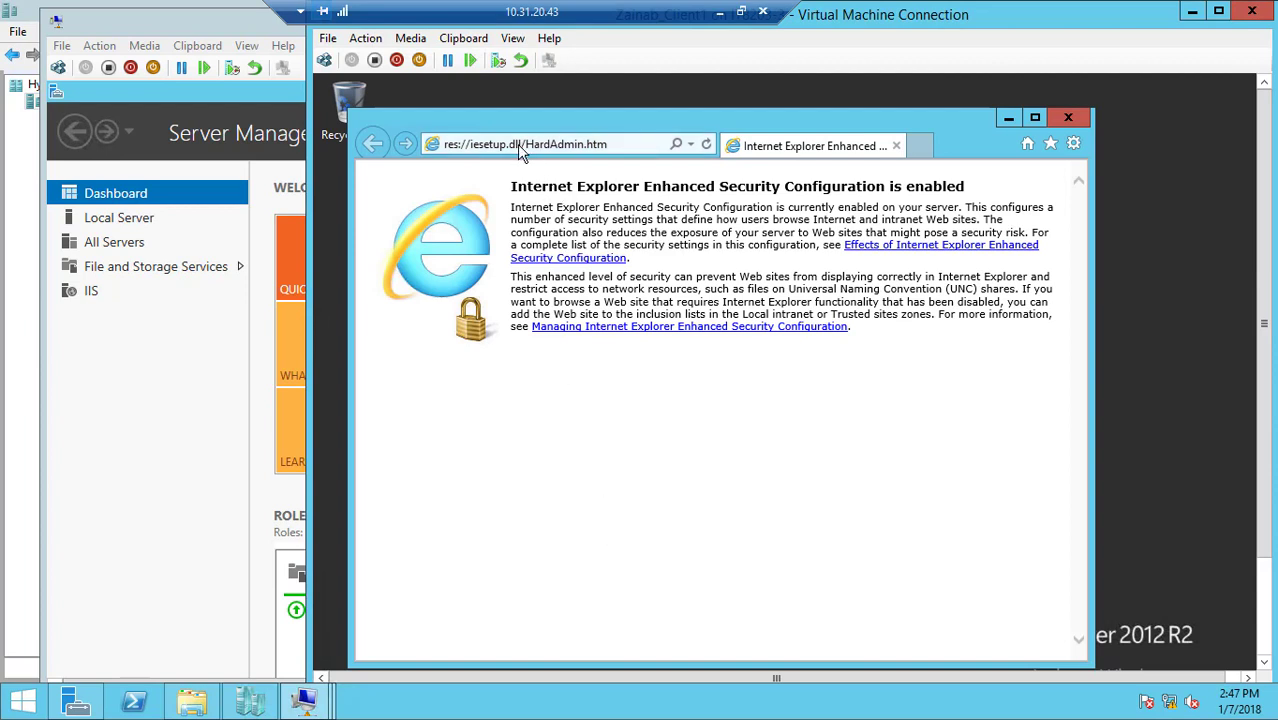
left_click(519, 147)
type("10.")
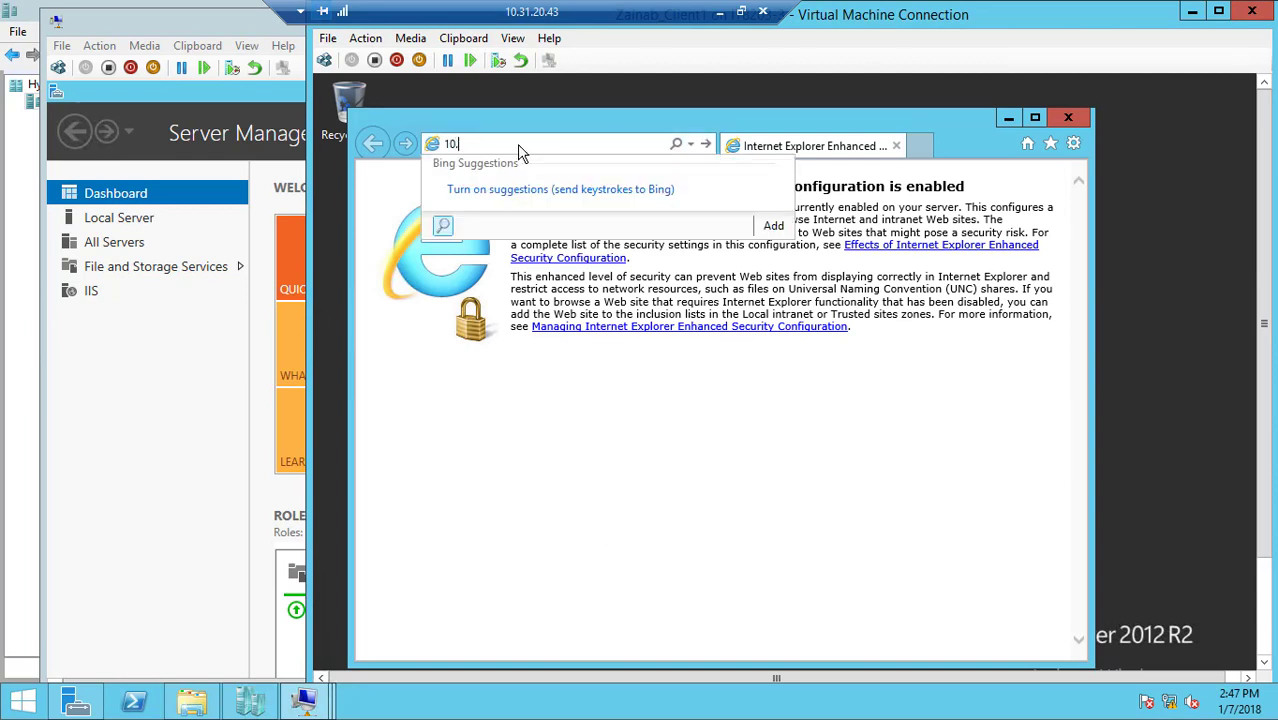
type("0.0.200")
key("Return")
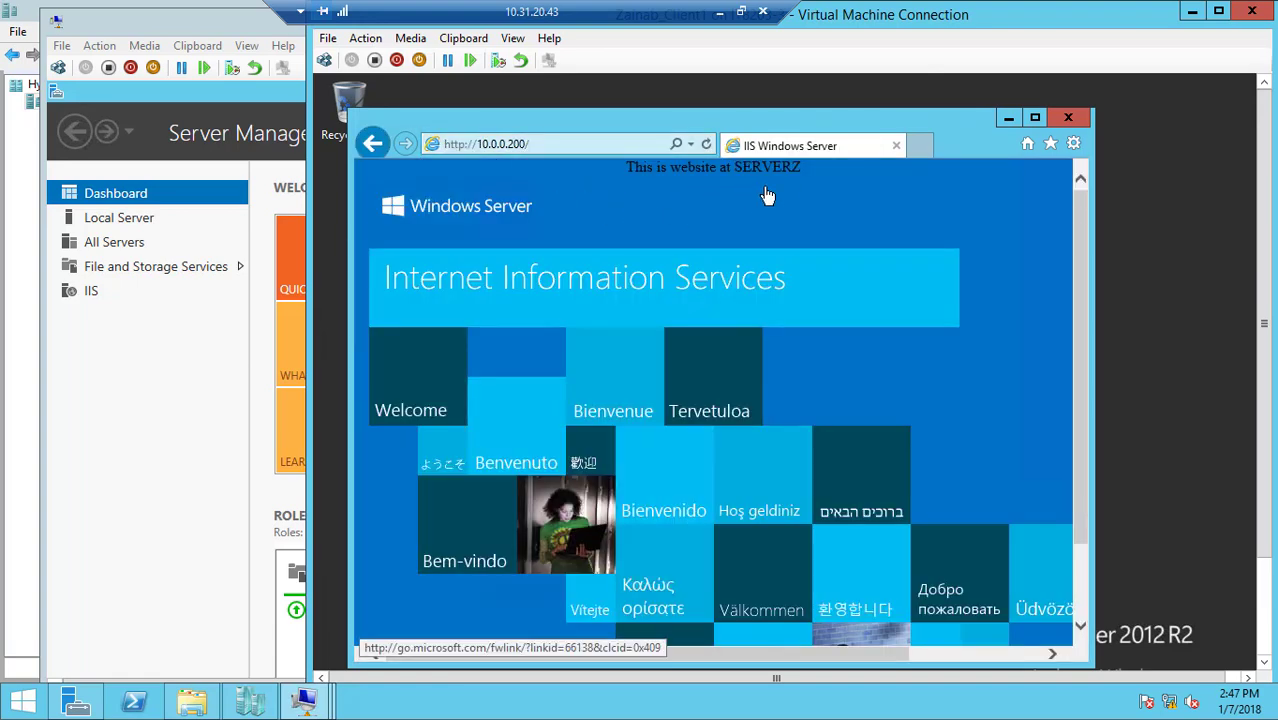
left_click(1191, 11)
Test the cluster website at 10.0.0.200 in Internet Explorer on the Client2 virtual machine, and bring back Client1's window to compare
mouse_move(305, 700)
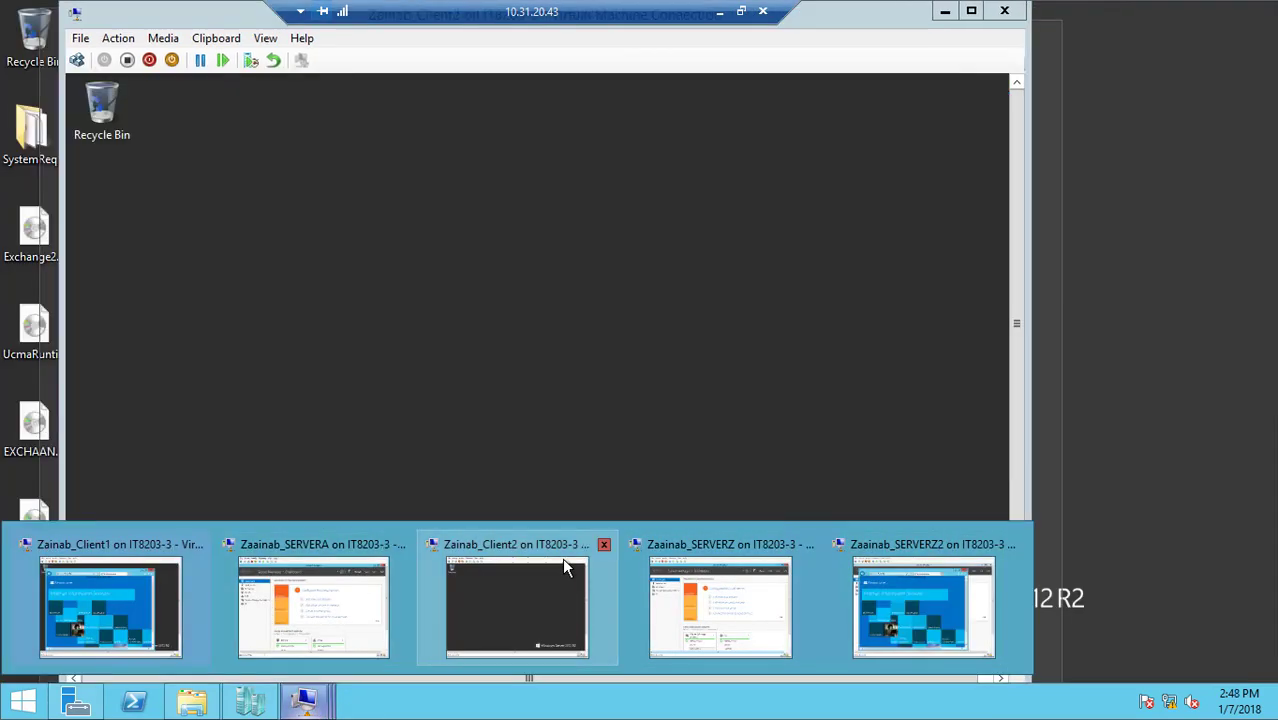
left_click(563, 567)
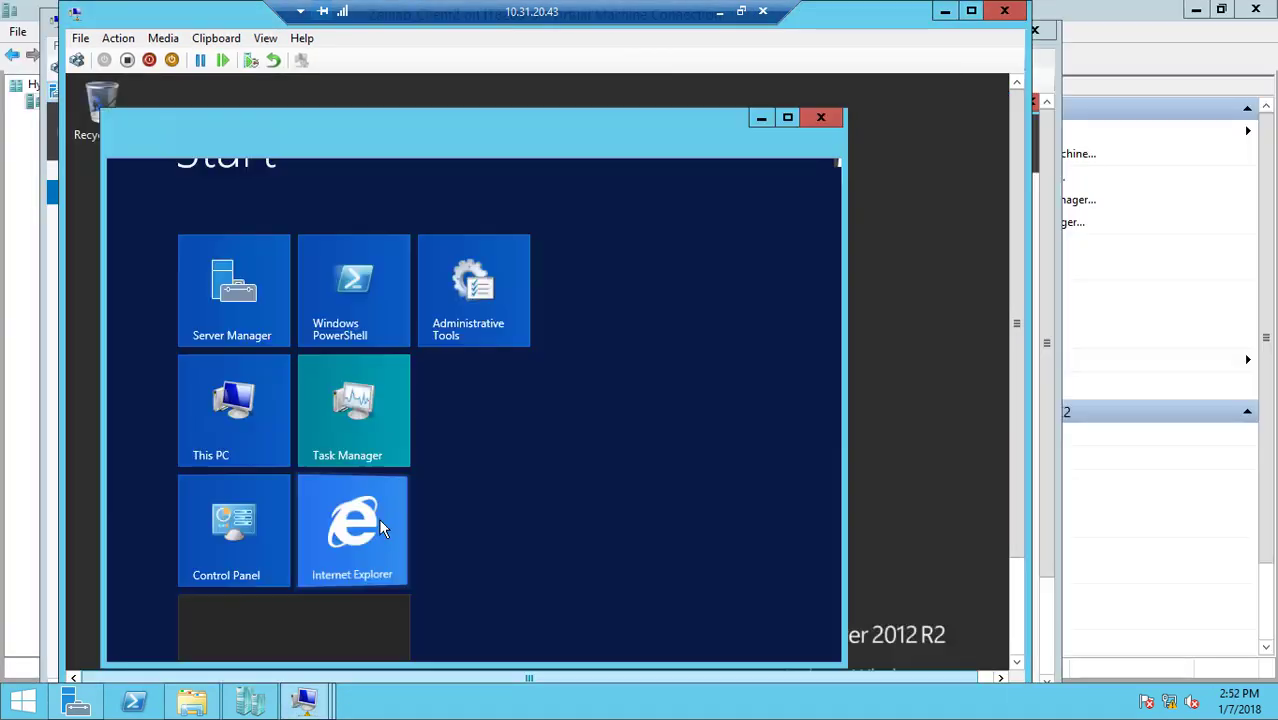
left_click(378, 518)
left_click(303, 145)
type("10.0.0.200/")
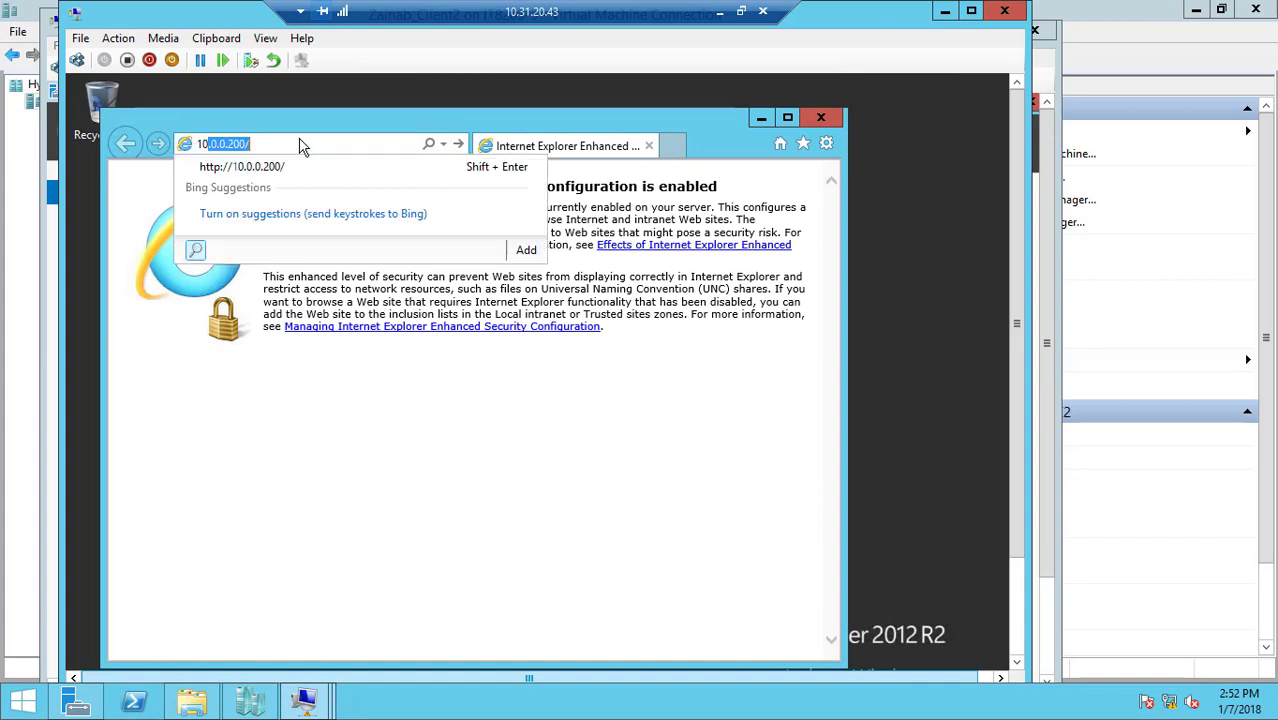
key("Return")
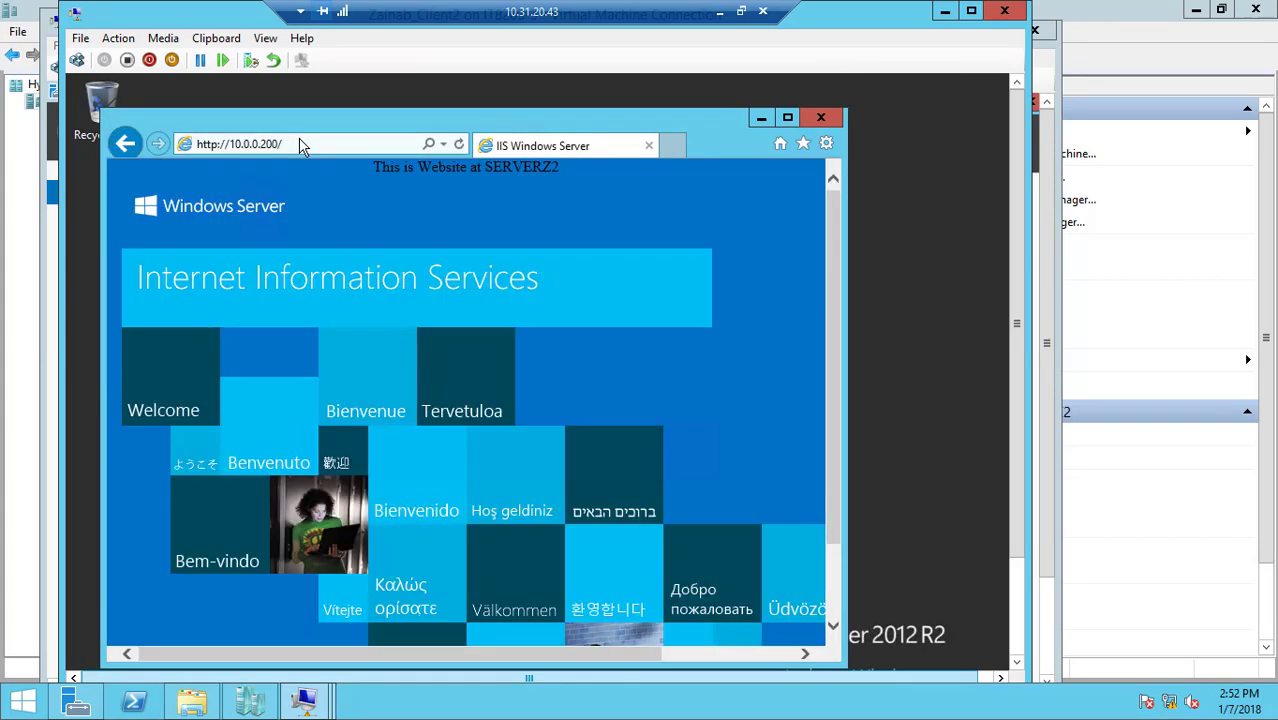
double_click(551, 170)
left_click(551, 170)
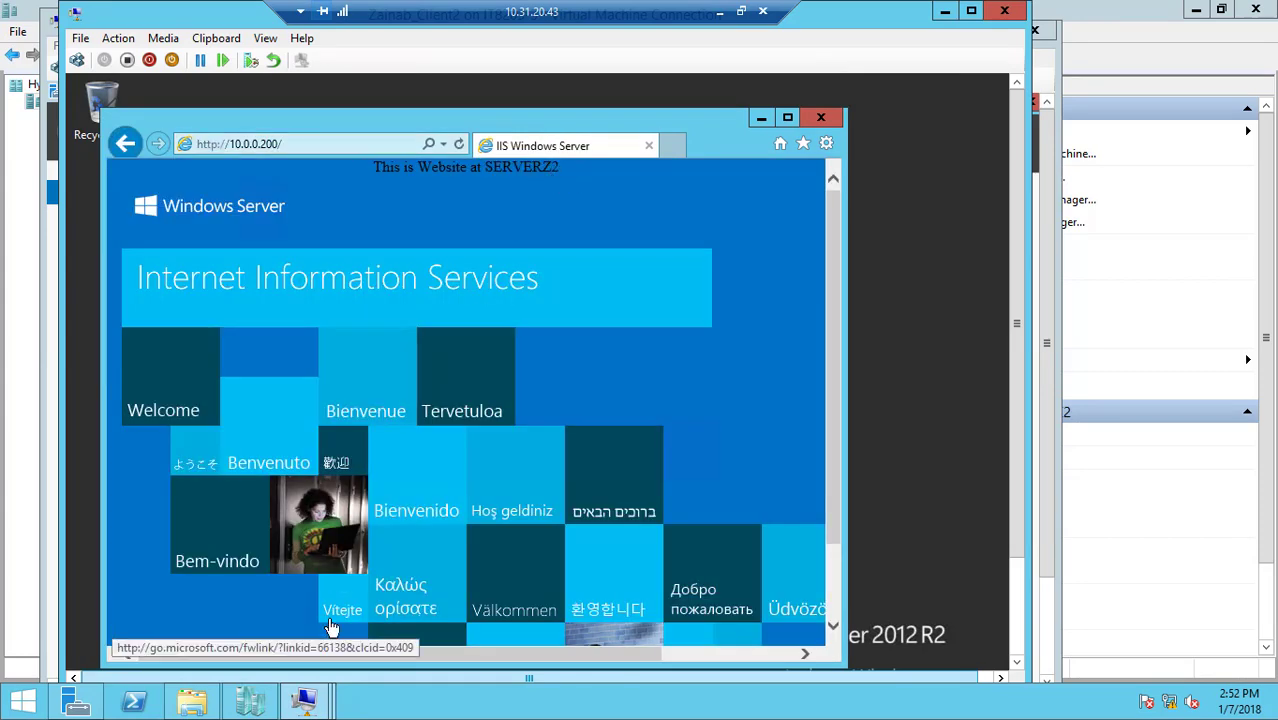
mouse_move(305, 700)
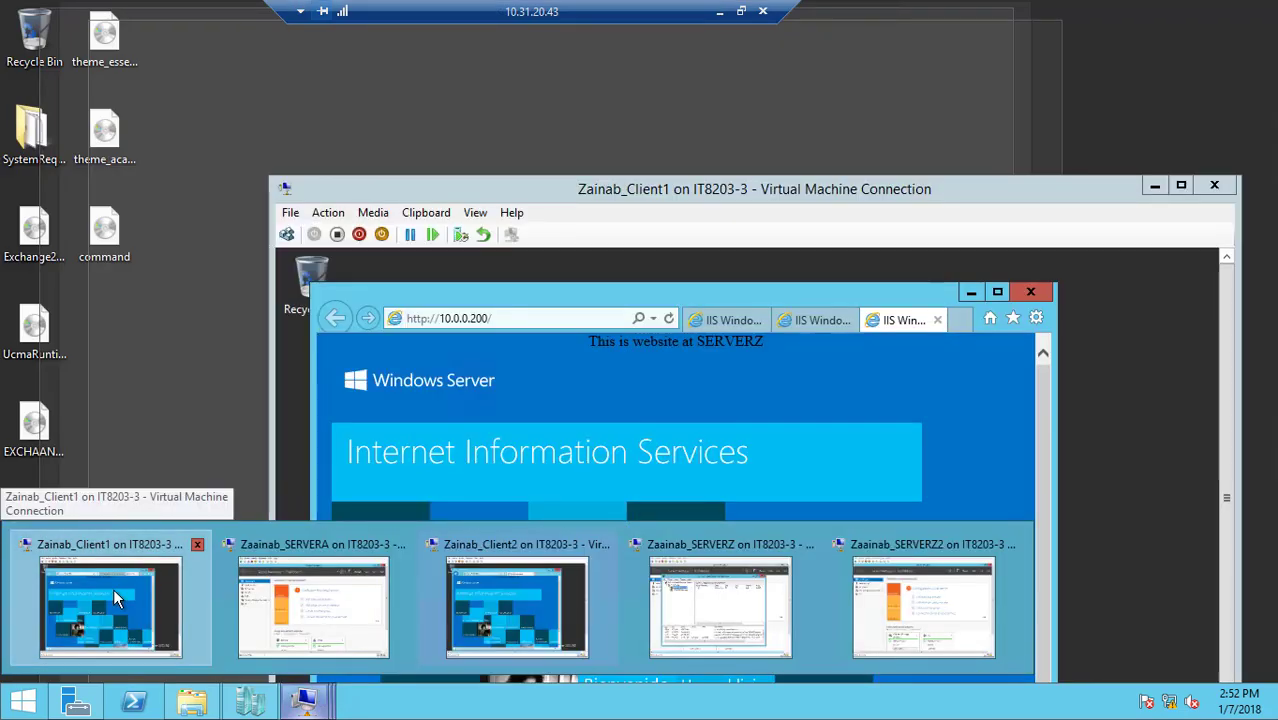
left_click(113, 588)
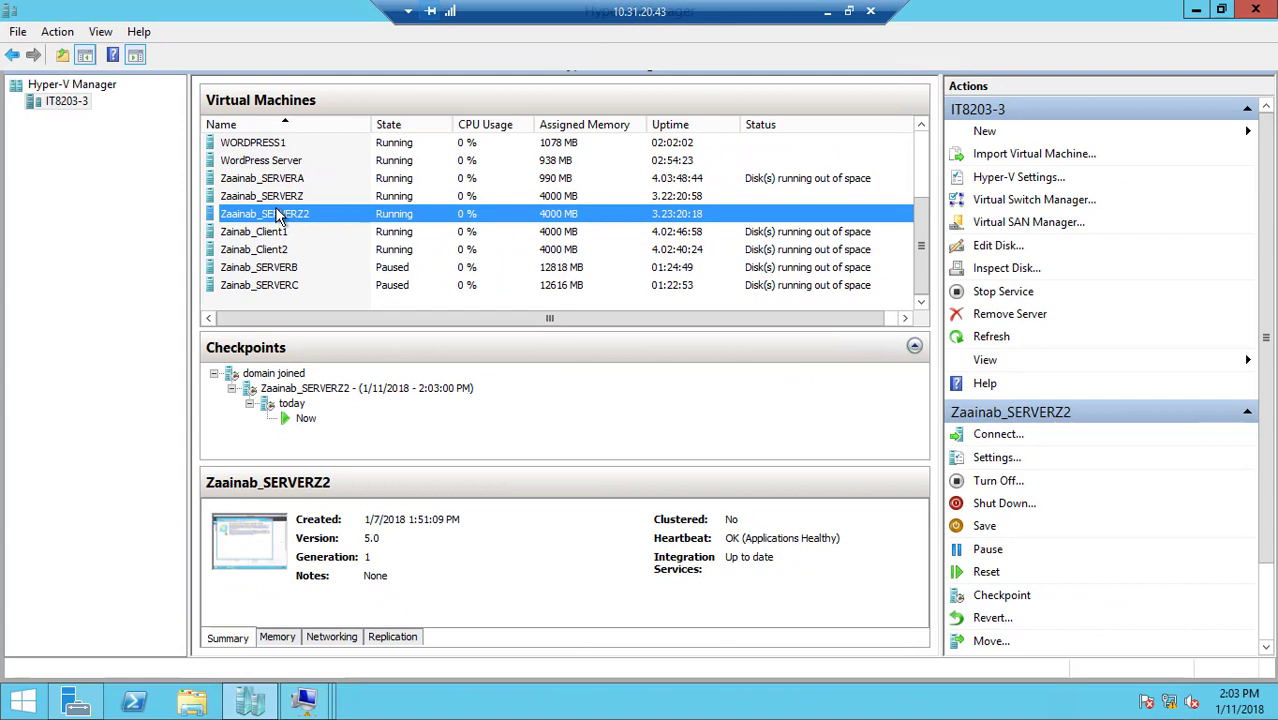
Turn off the SERVERZ2 virtual machine in Hyper-V Manager to simulate a cluster node failure
right_click(279, 215)
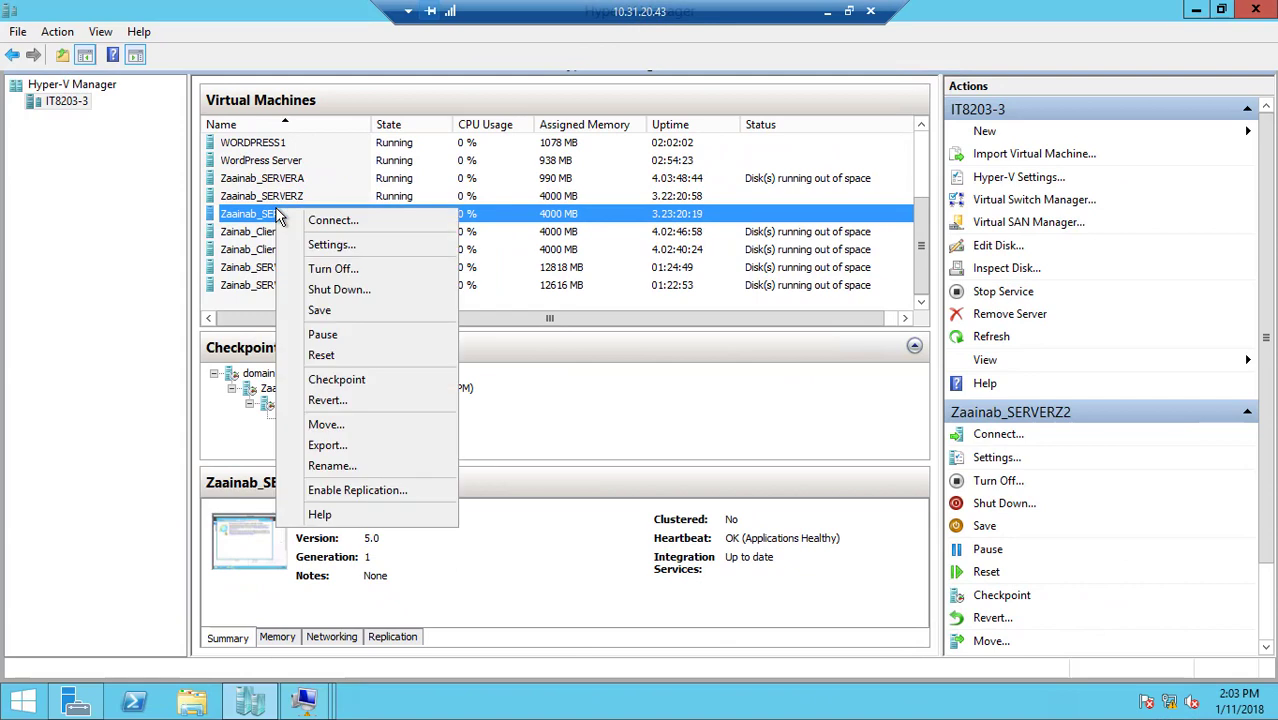
left_click(322, 271)
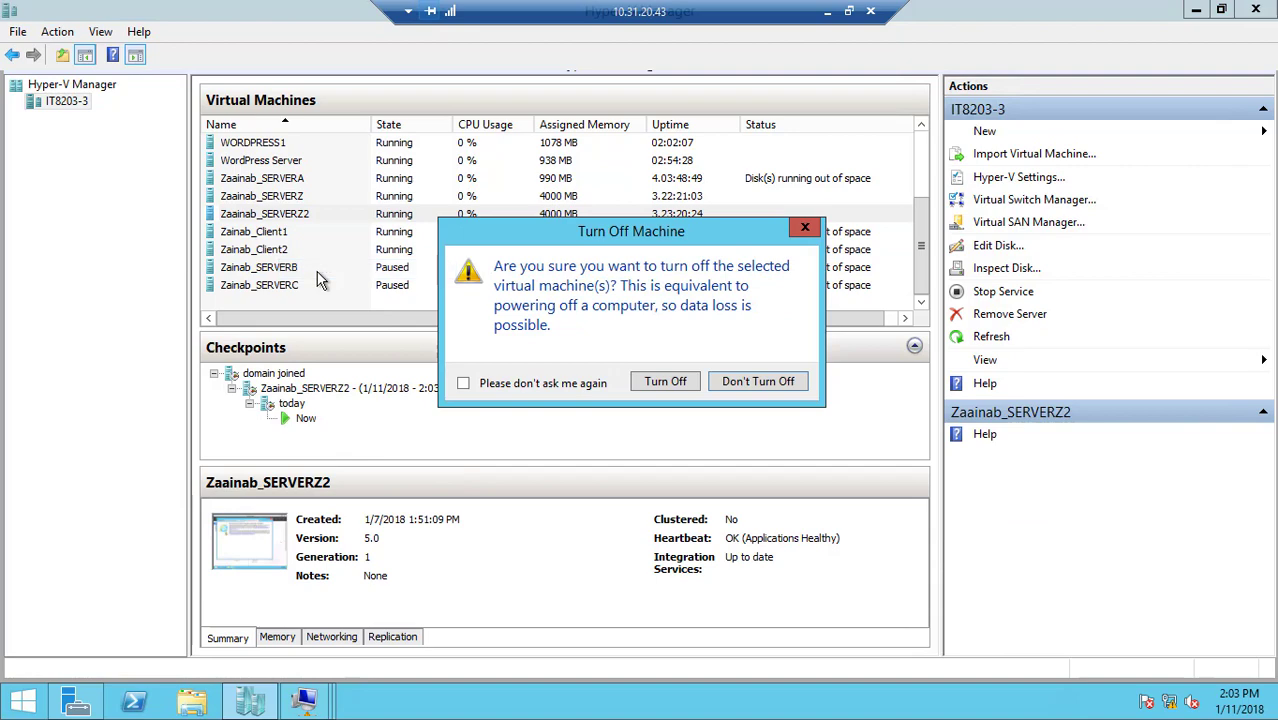
left_click(664, 382)
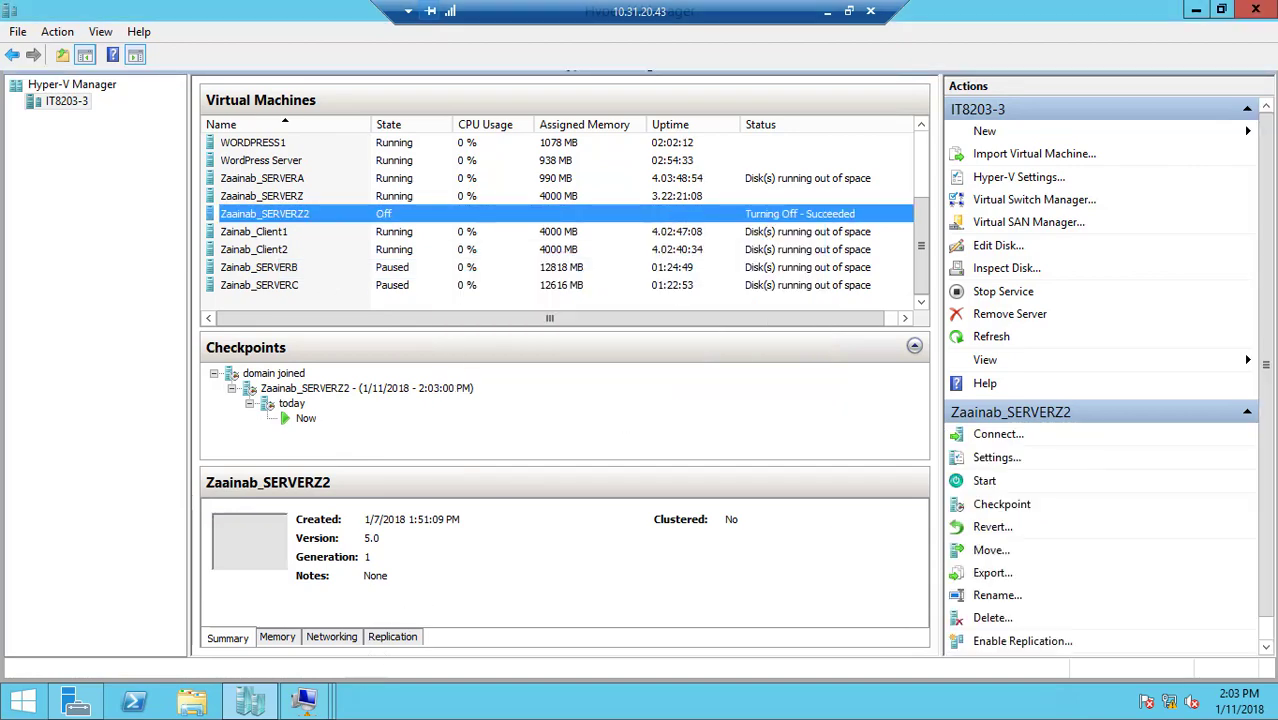
Load the cluster website at 10.0.0.200 in Internet Explorer on the Client1 virtual machine to test it with SERVERZ2 off
mouse_move(305, 700)
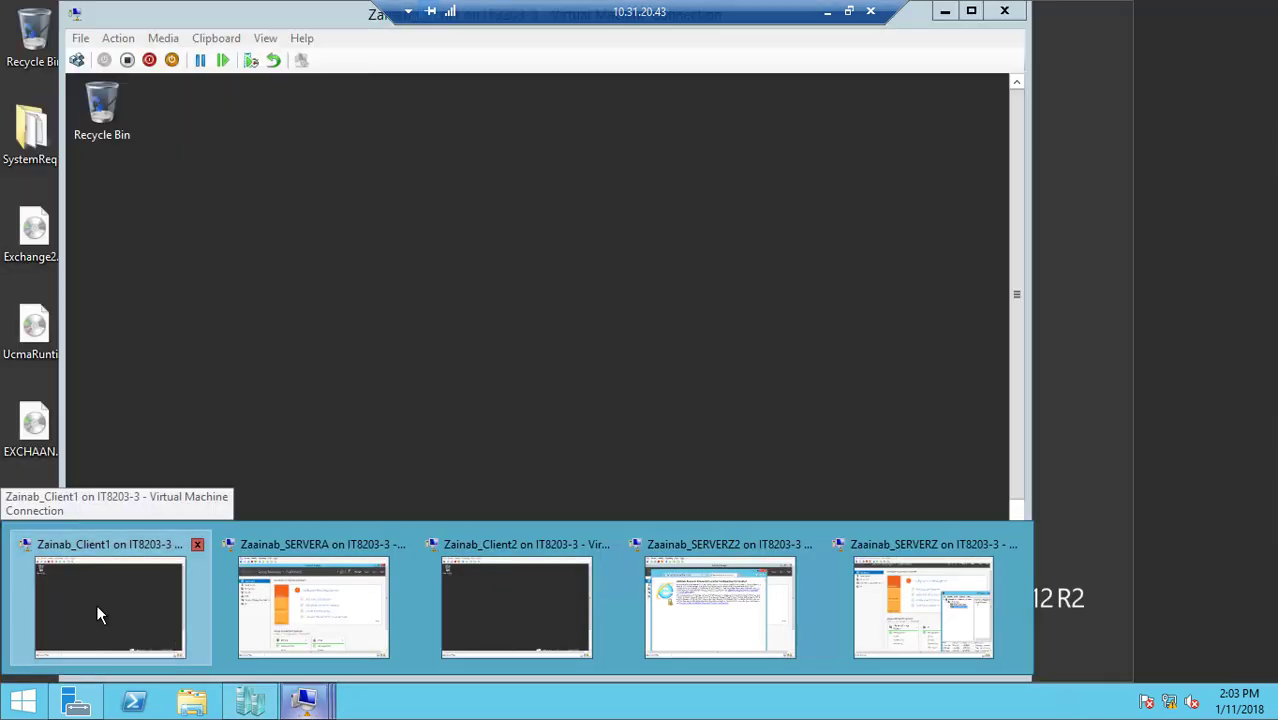
left_click(100, 602)
key("super")
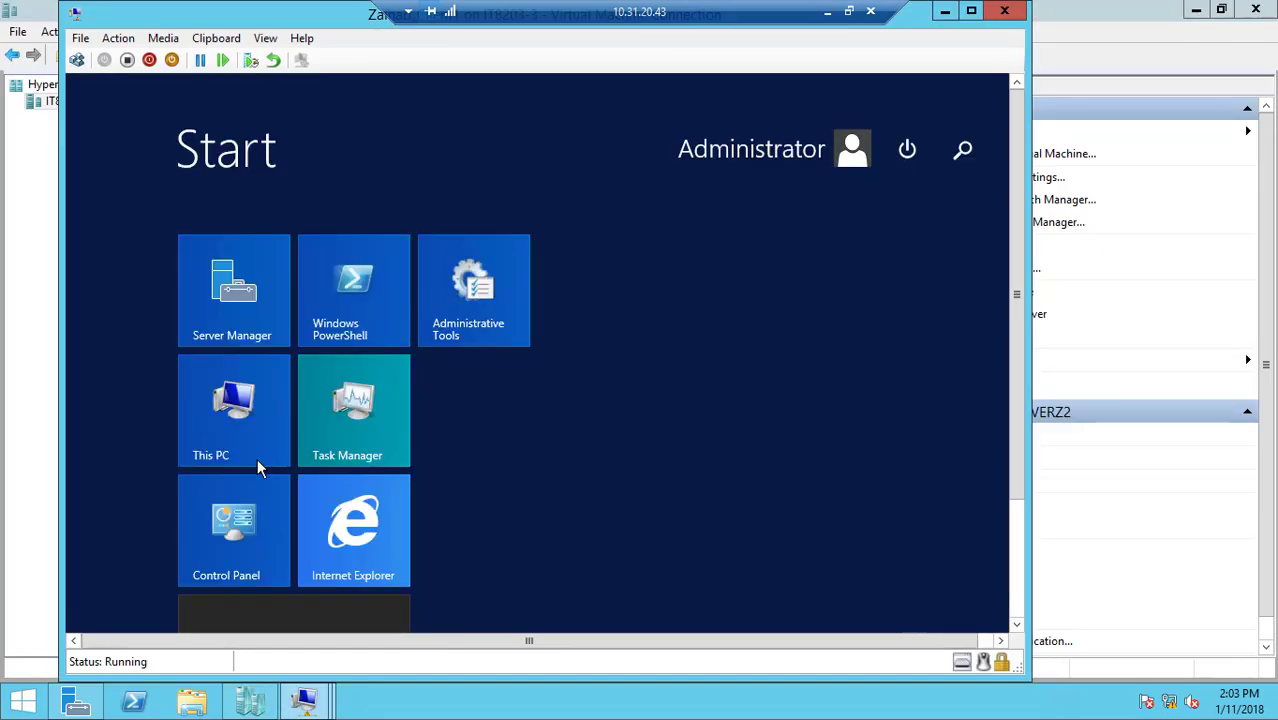
left_click(364, 537)
type("10.0.0.200")
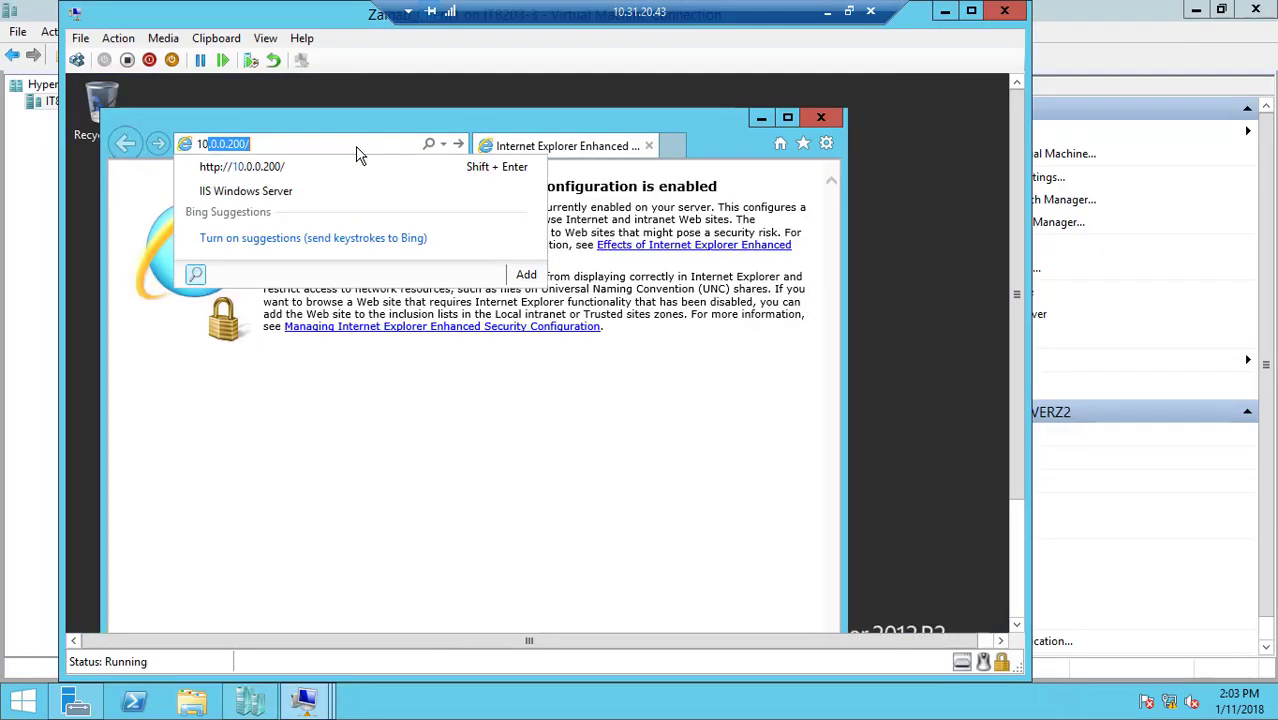
key("Return")
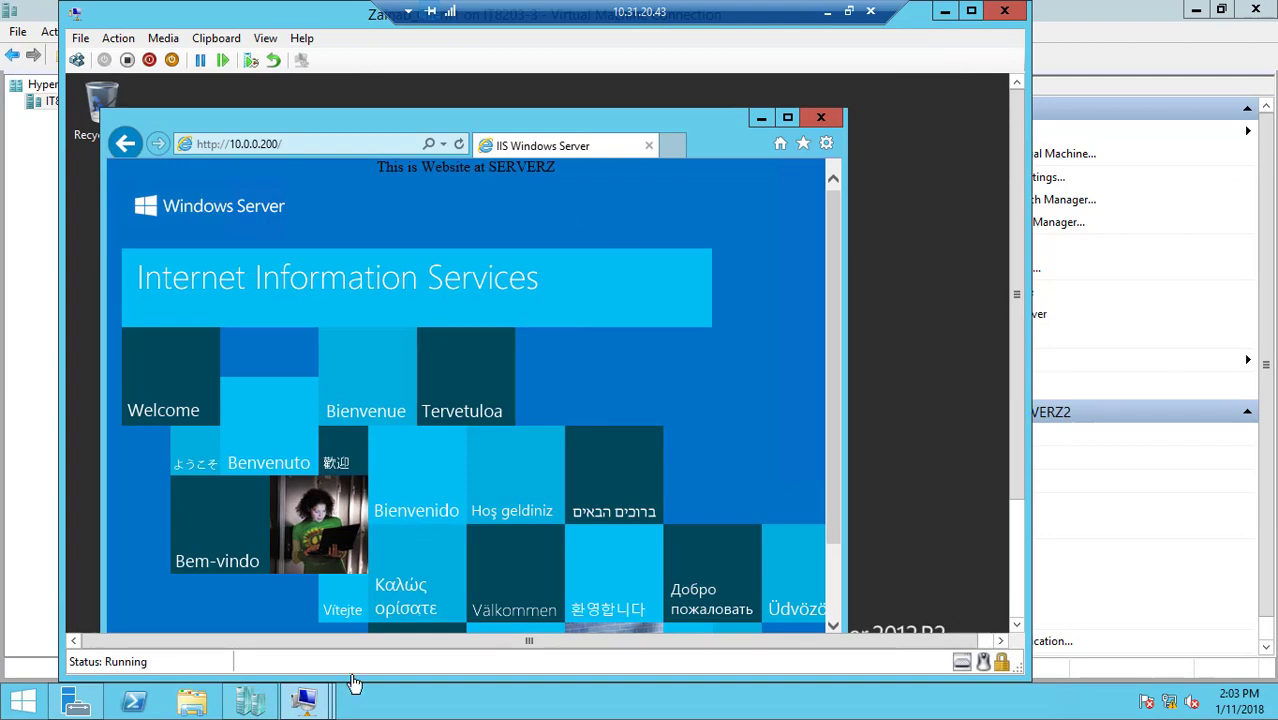
Load 10.0.0.200 in Internet Explorer on the Client2 virtual machine, and move its window aside to compare with Client1
mouse_move(310, 706)
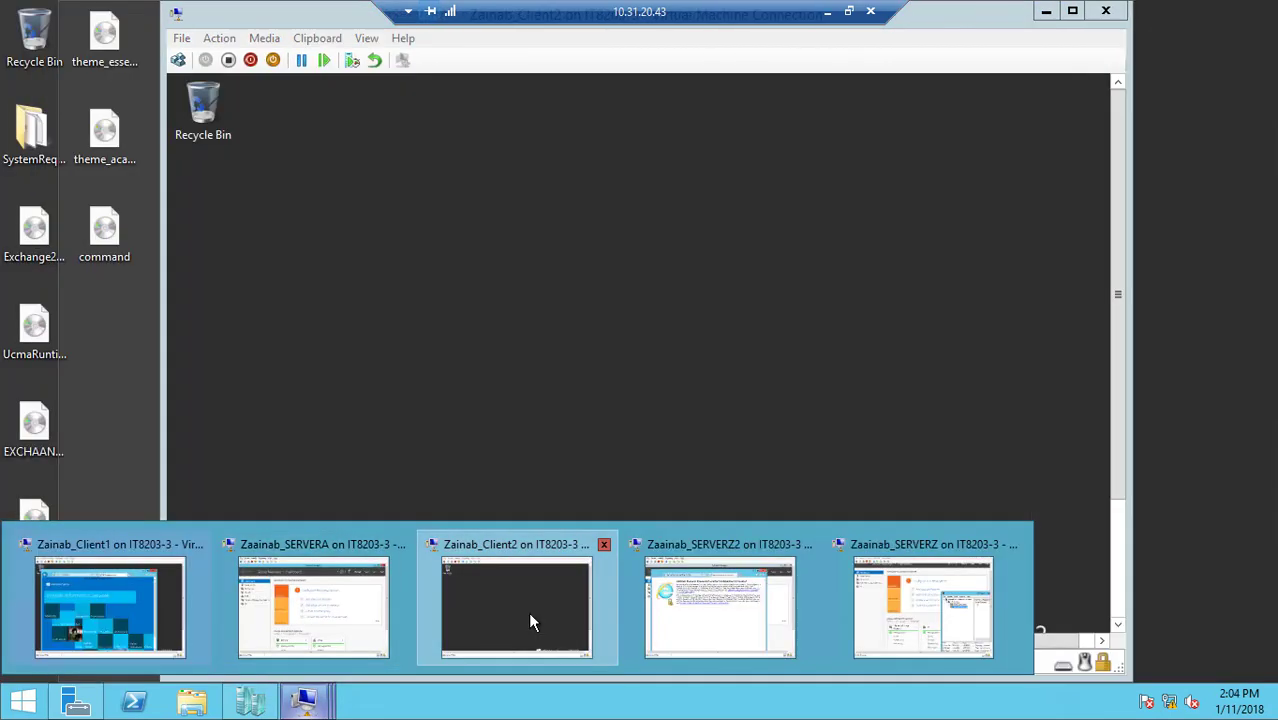
left_click(530, 621)
key("super")
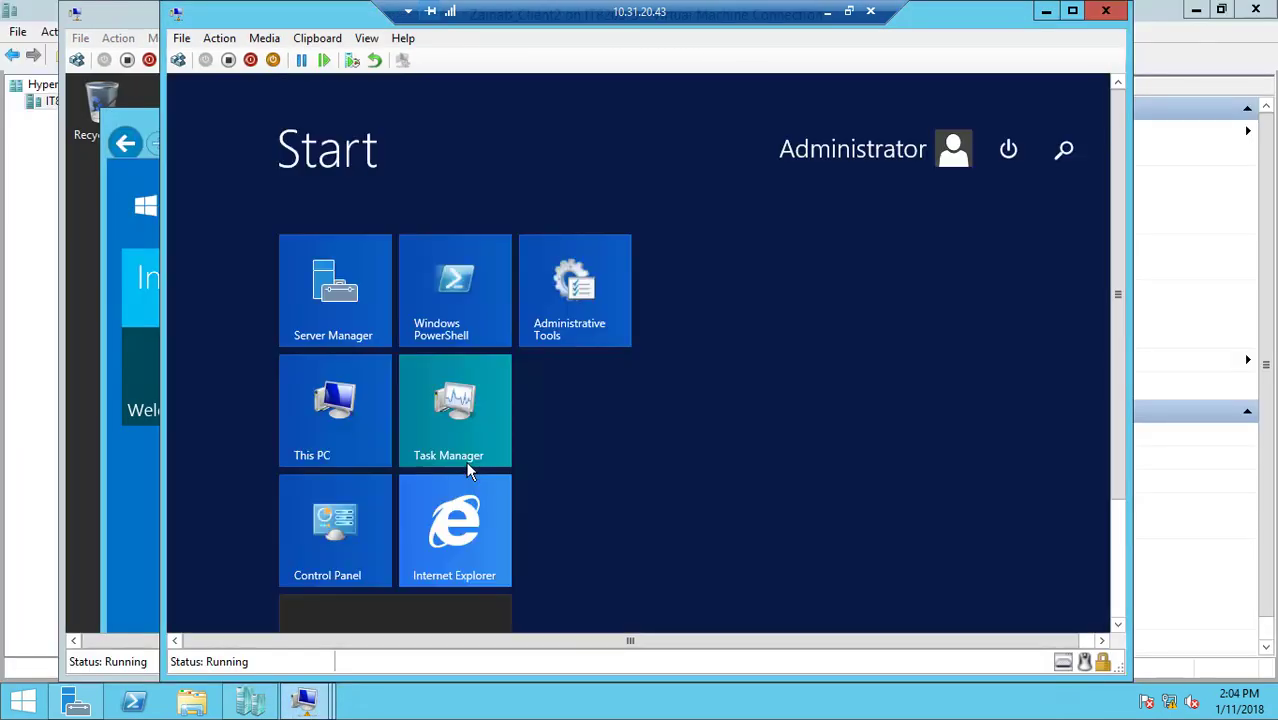
left_click(466, 520)
left_click(465, 148)
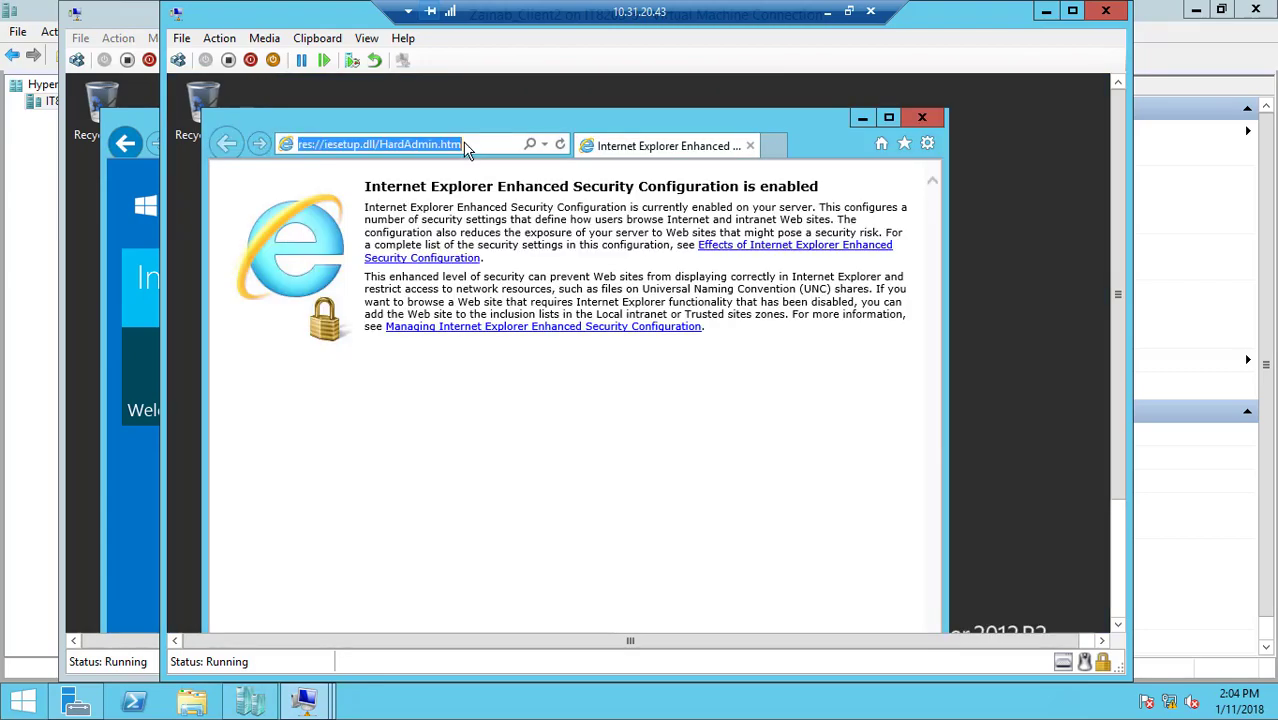
type("10")
key("Return")
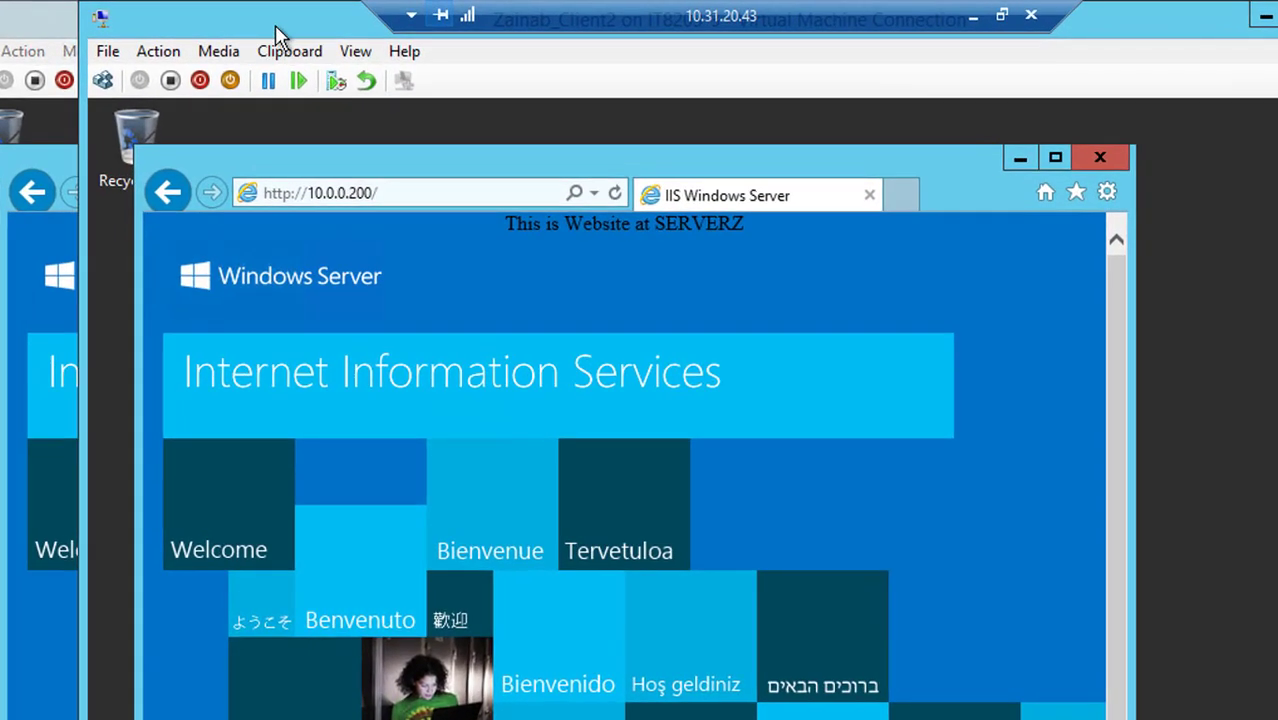
left_click_drag(307, 19, 559, 234)
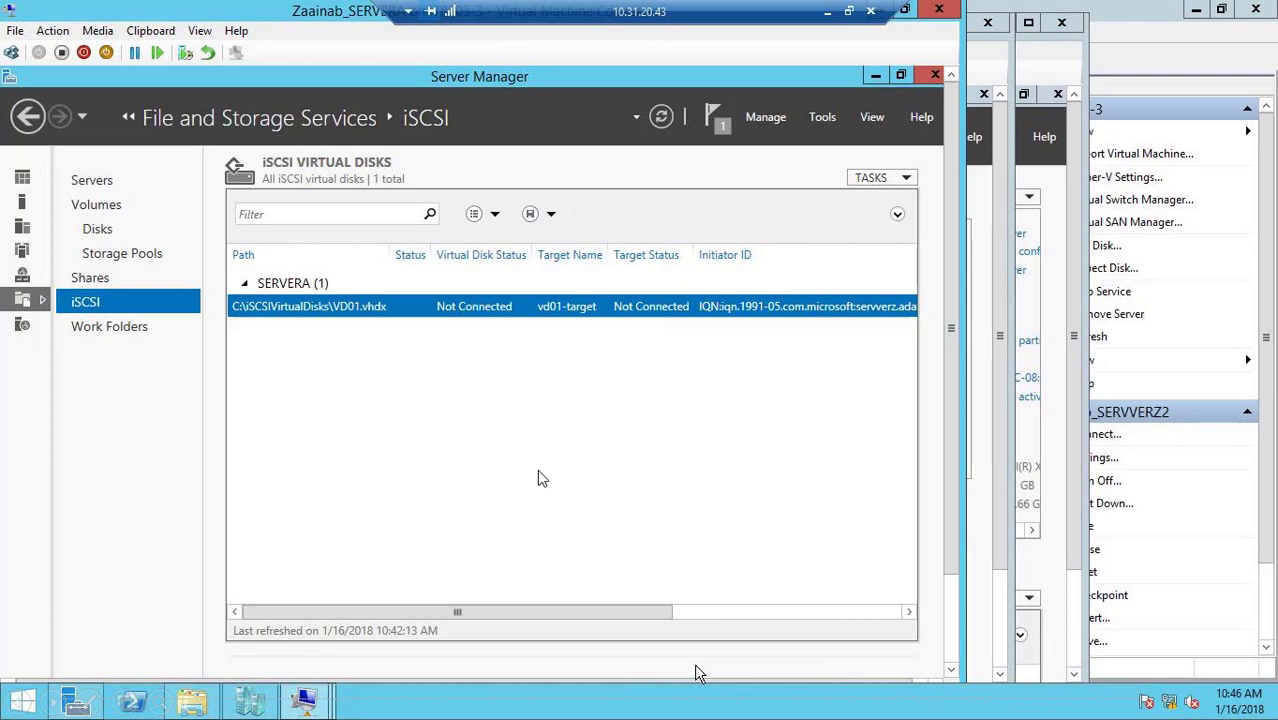
Create the failover cluster SQL-CLUSTER3 from nodes SERVVERZ and SERVVERZ2, adding all eligible storage
right_click(577, 389)
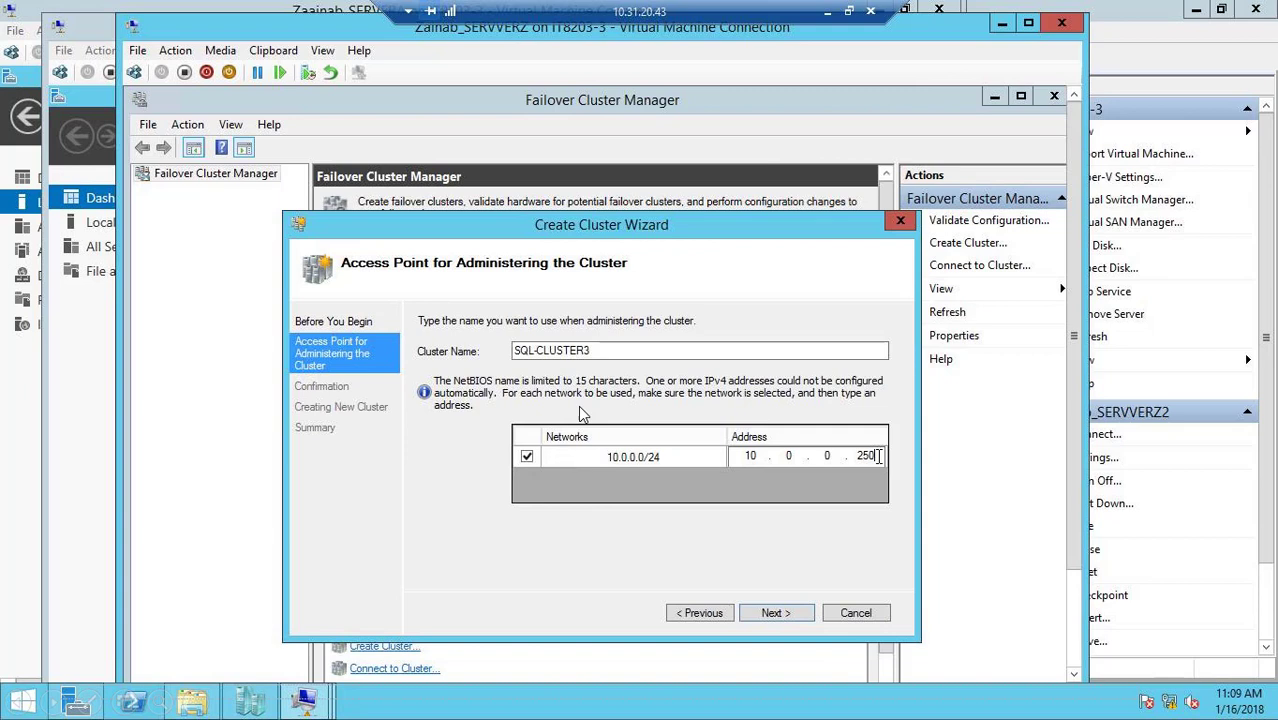
left_click(776, 613)
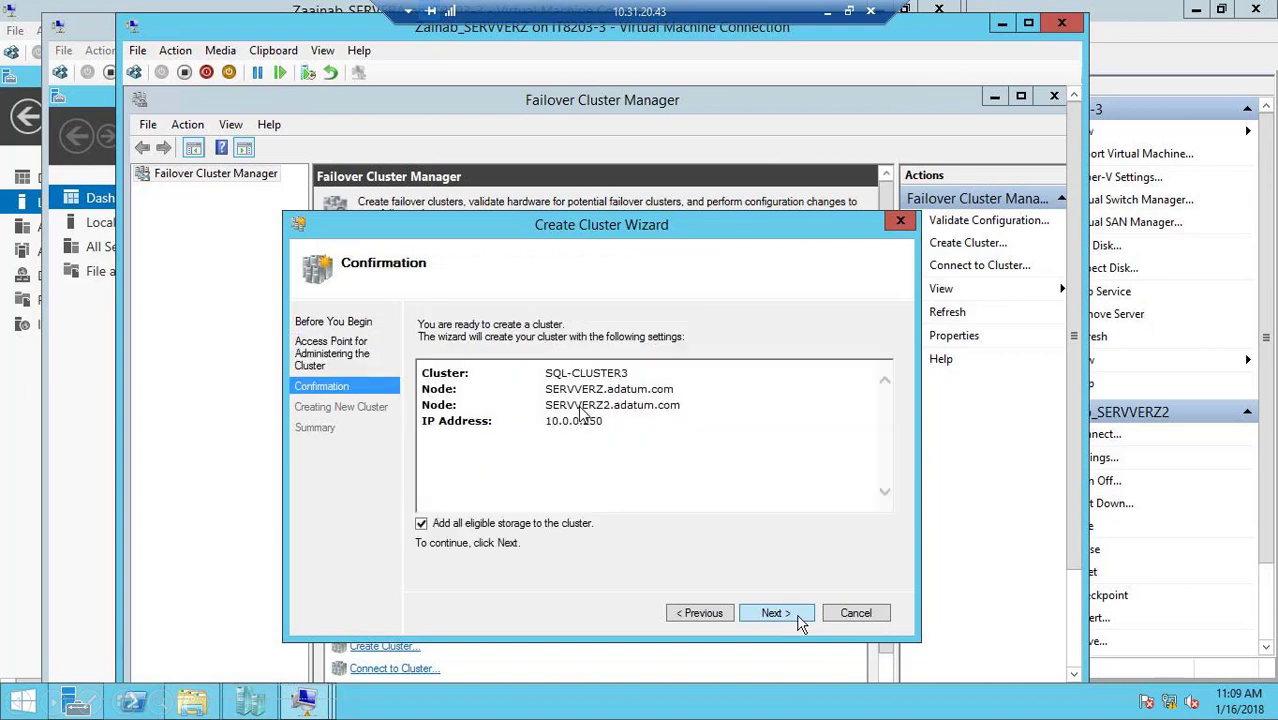
left_click(799, 619)
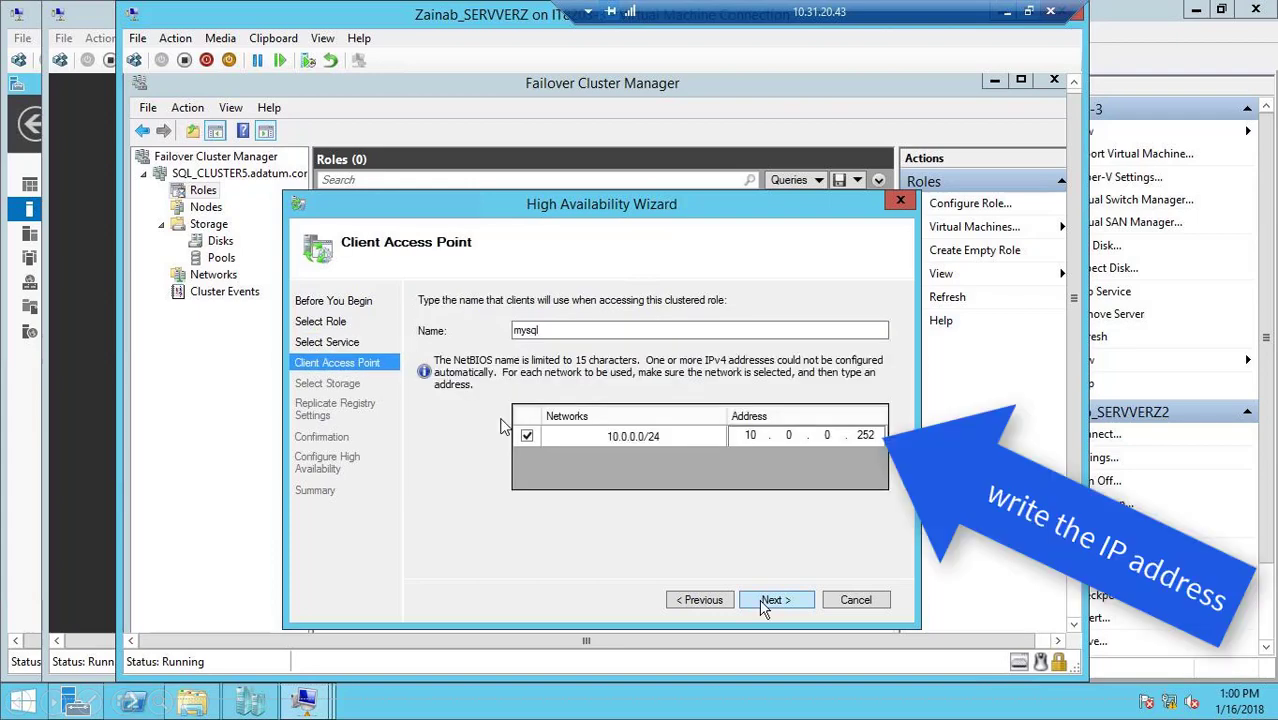
Give the clustered role the client access name mysql with address 10.0.0.252, and assign the SQL-Disk storage to it
left_click(770, 600)
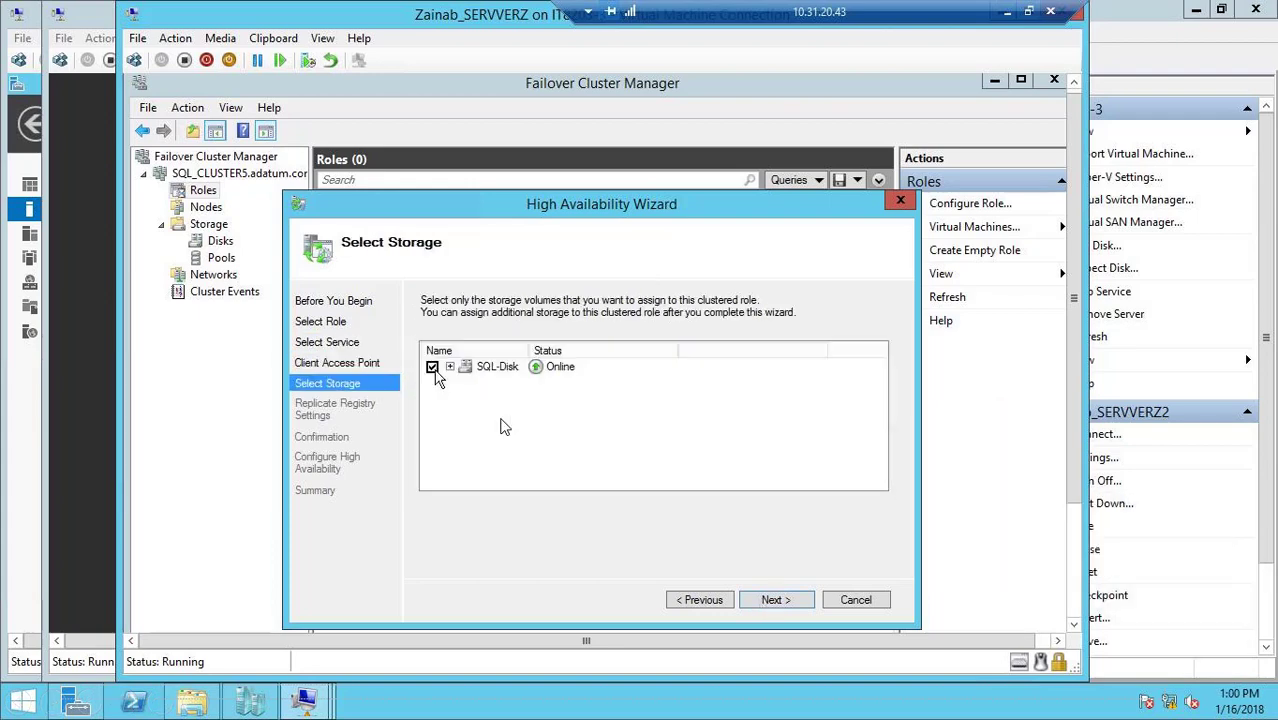
left_click(776, 600)
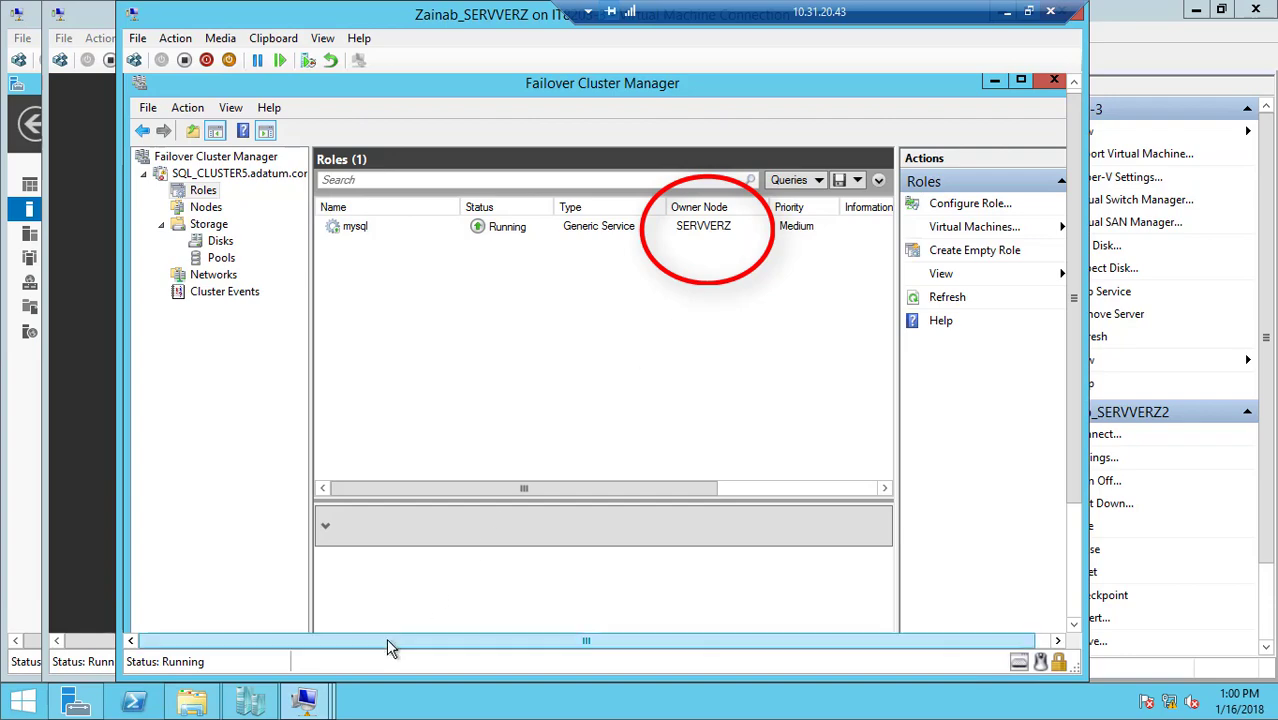
Turn off the SERVVERZ virtual machine in Hyper-V Manager, and bring up SERVVERZ2 to check the failover of the mysql role
mouse_move(318, 703)
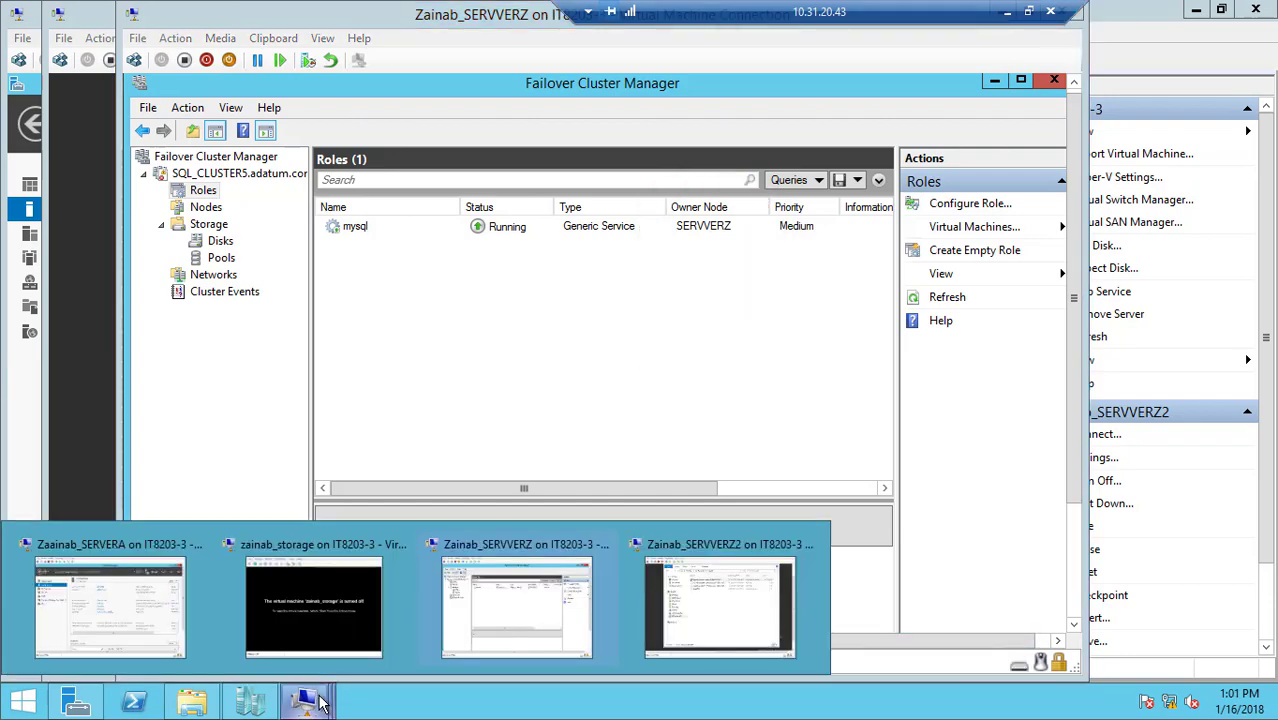
mouse_move(665, 603)
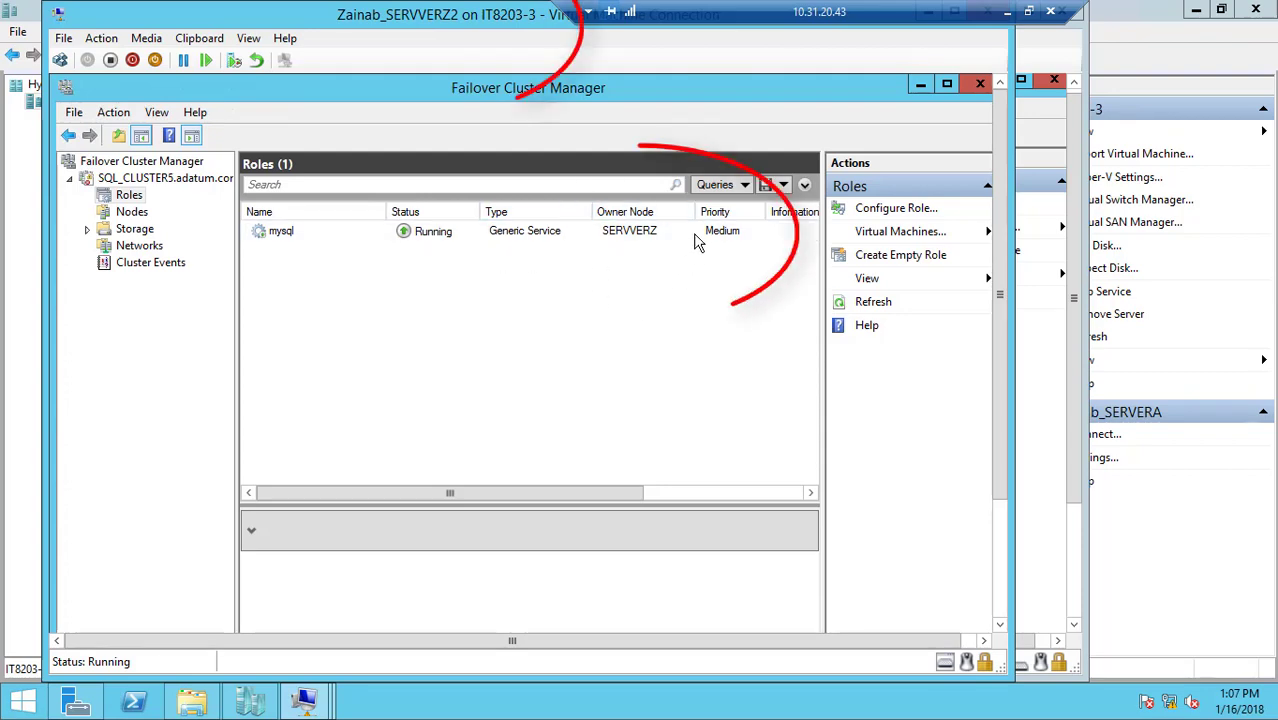
left_click(262, 706)
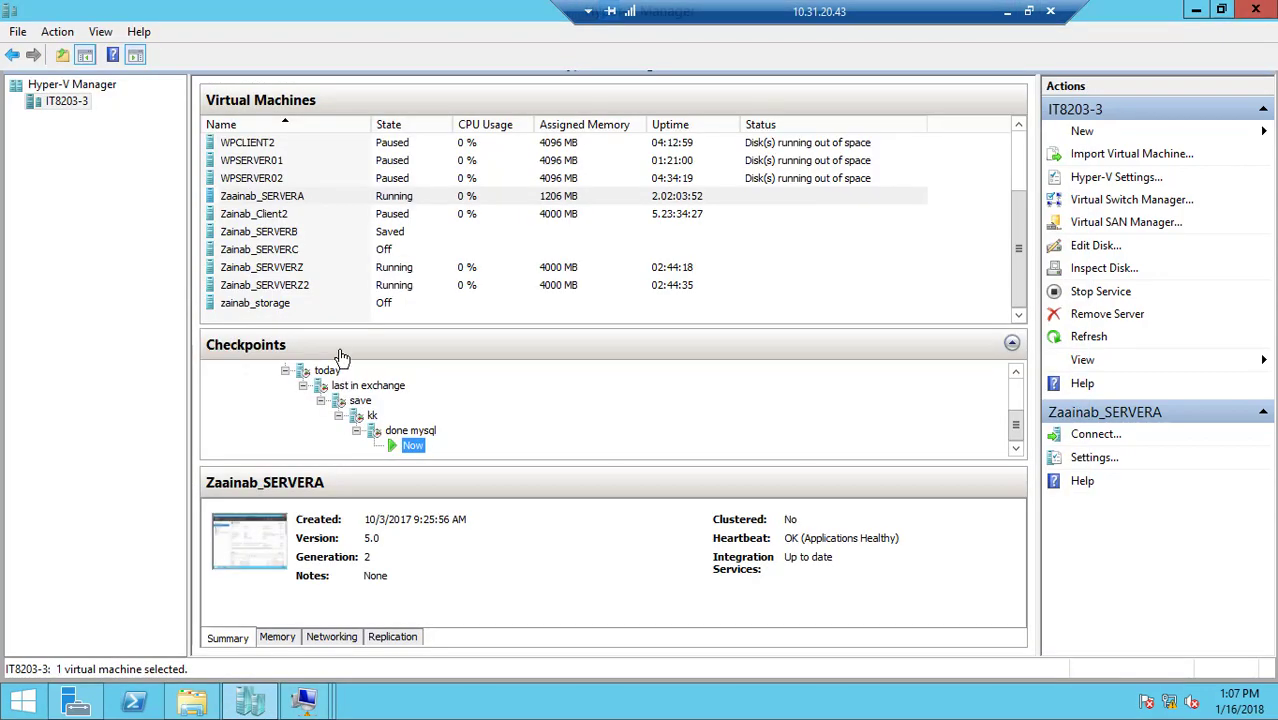
left_click(323, 271)
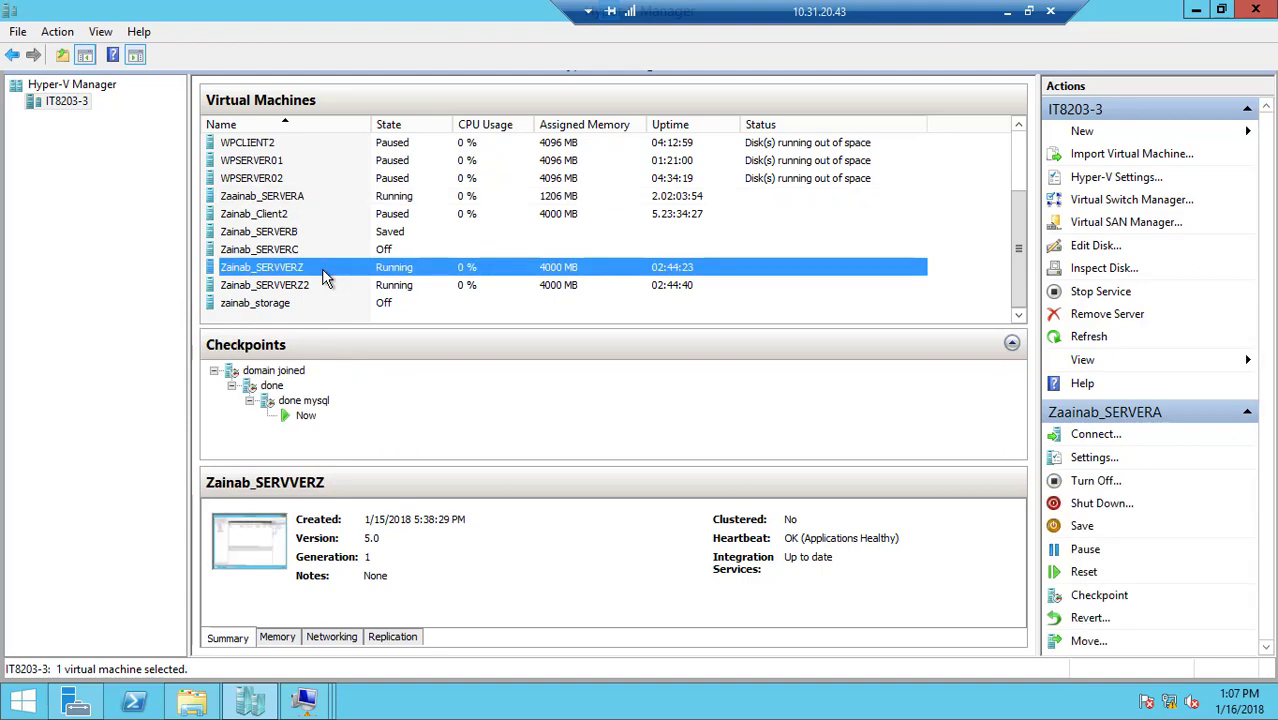
right_click(323, 277)
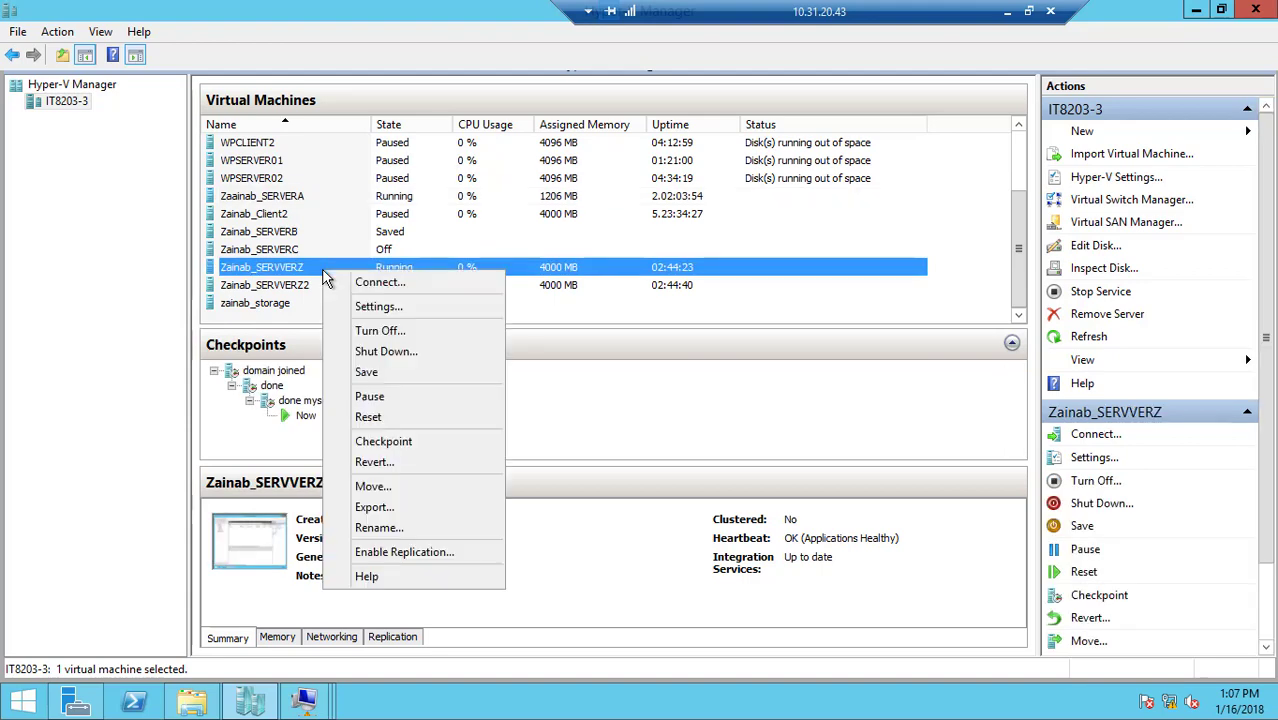
left_click(394, 330)
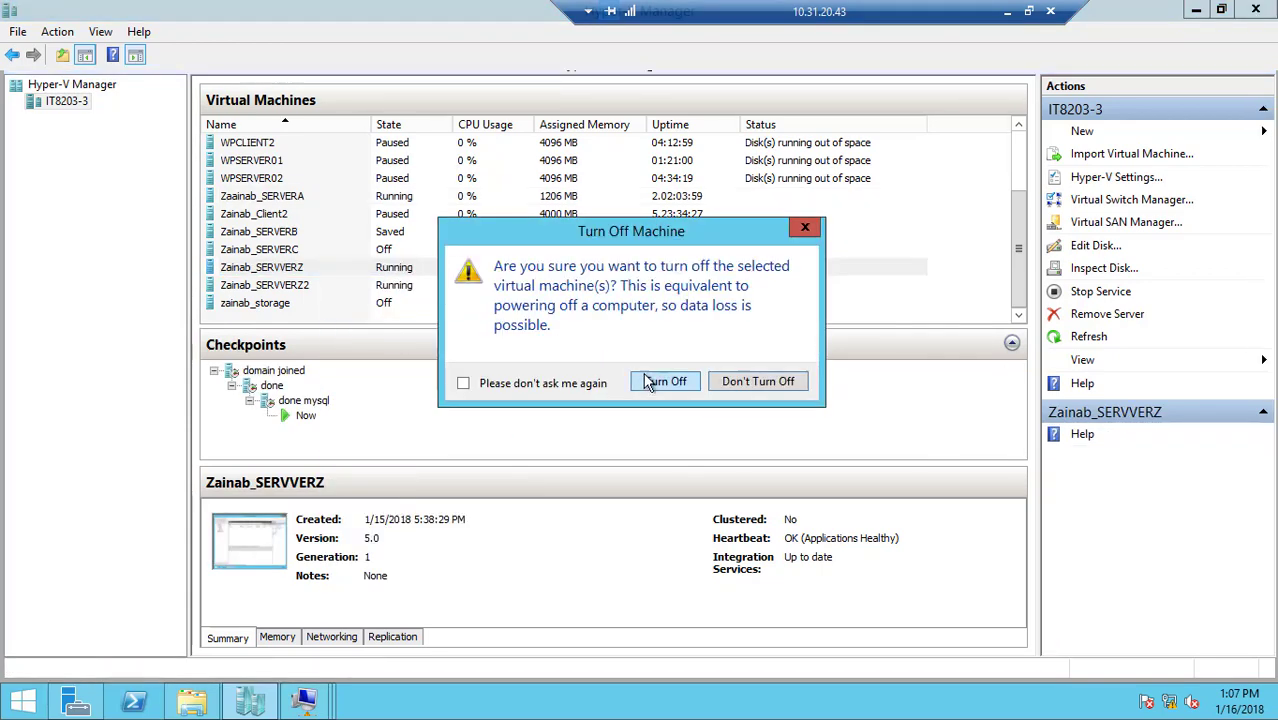
left_click(648, 383)
mouse_move(308, 712)
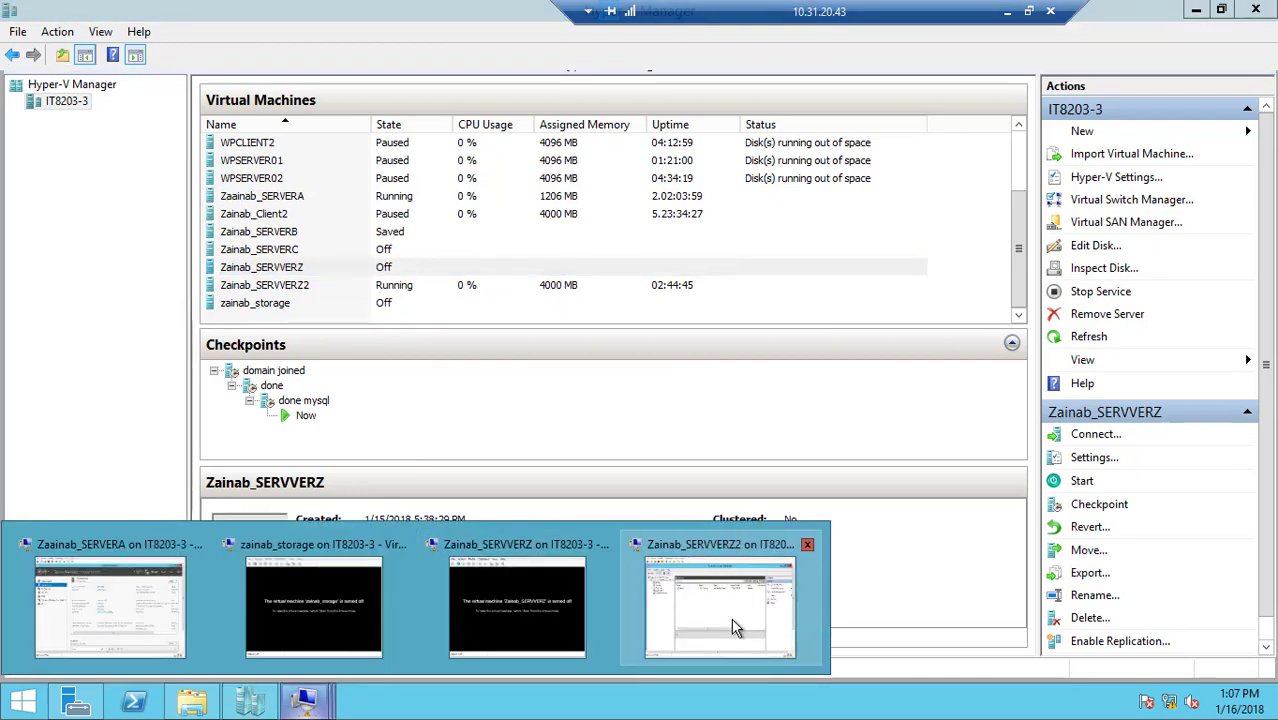
left_click(814, 609)
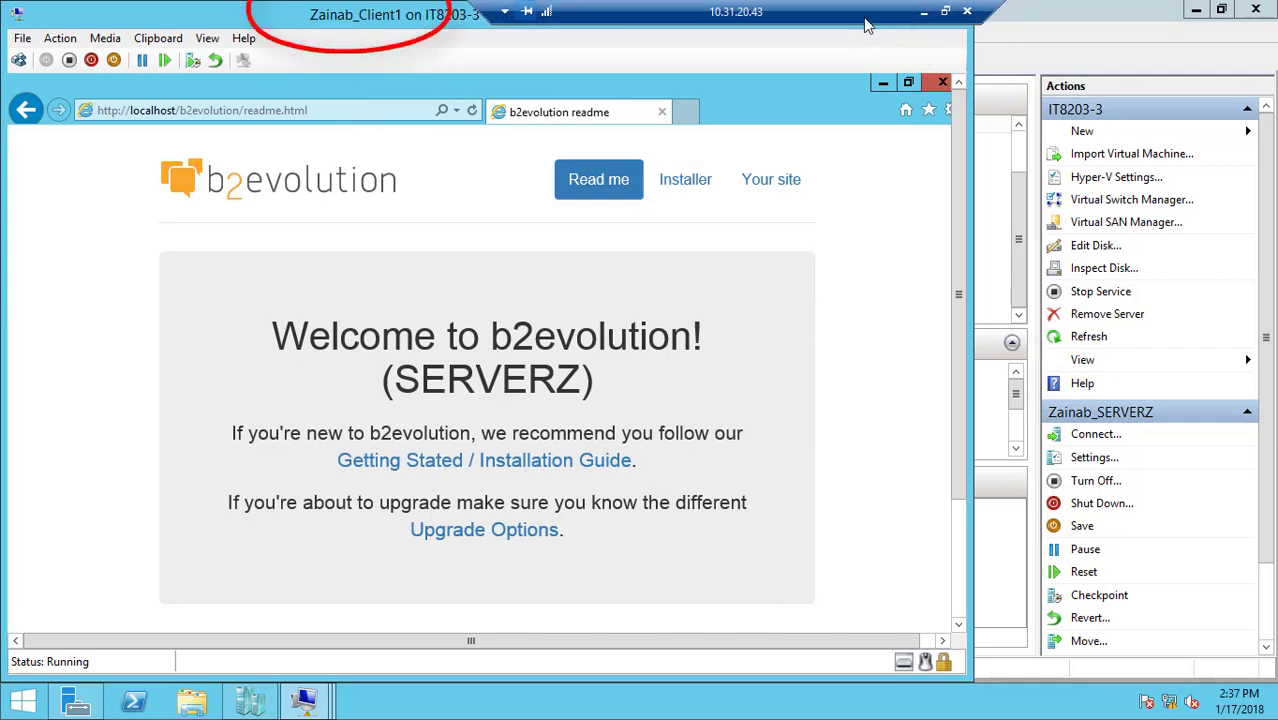
On the Client2 virtual machine, load localhost/b2evolution/readme.html in Internet Explorer to see which server answers
left_click_drag(857, 16, 736, 19)
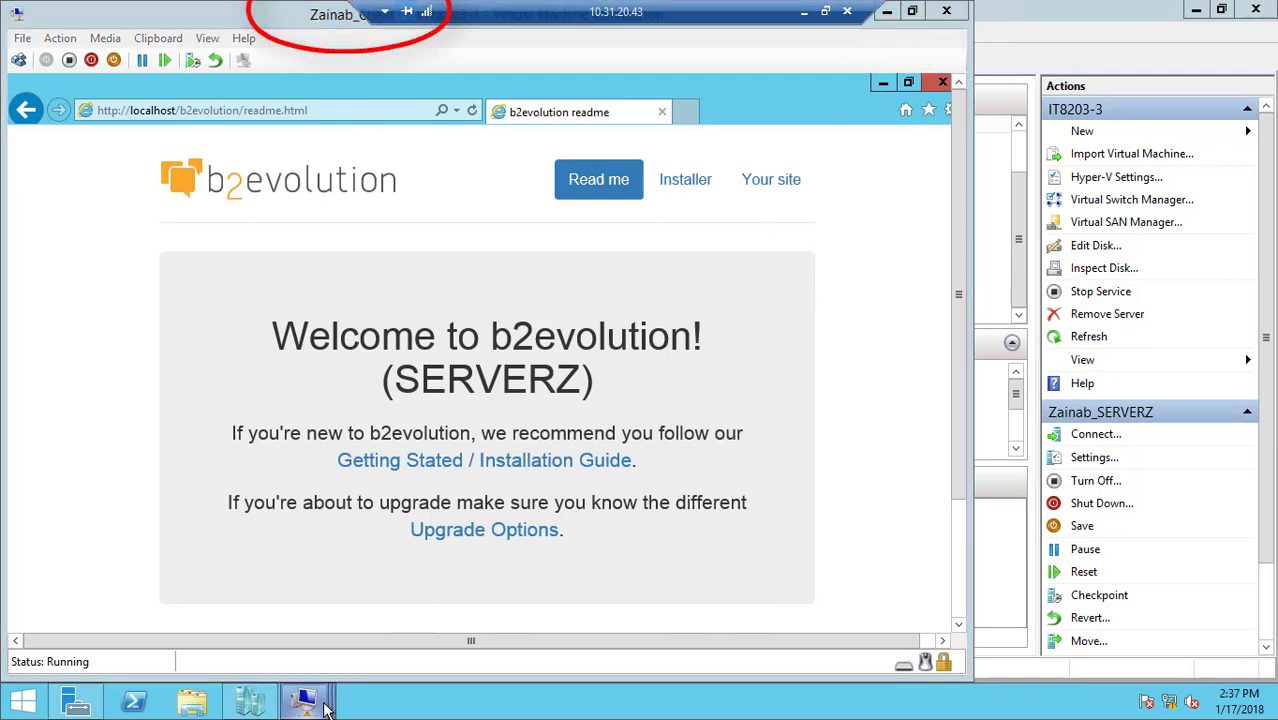
mouse_move(304, 700)
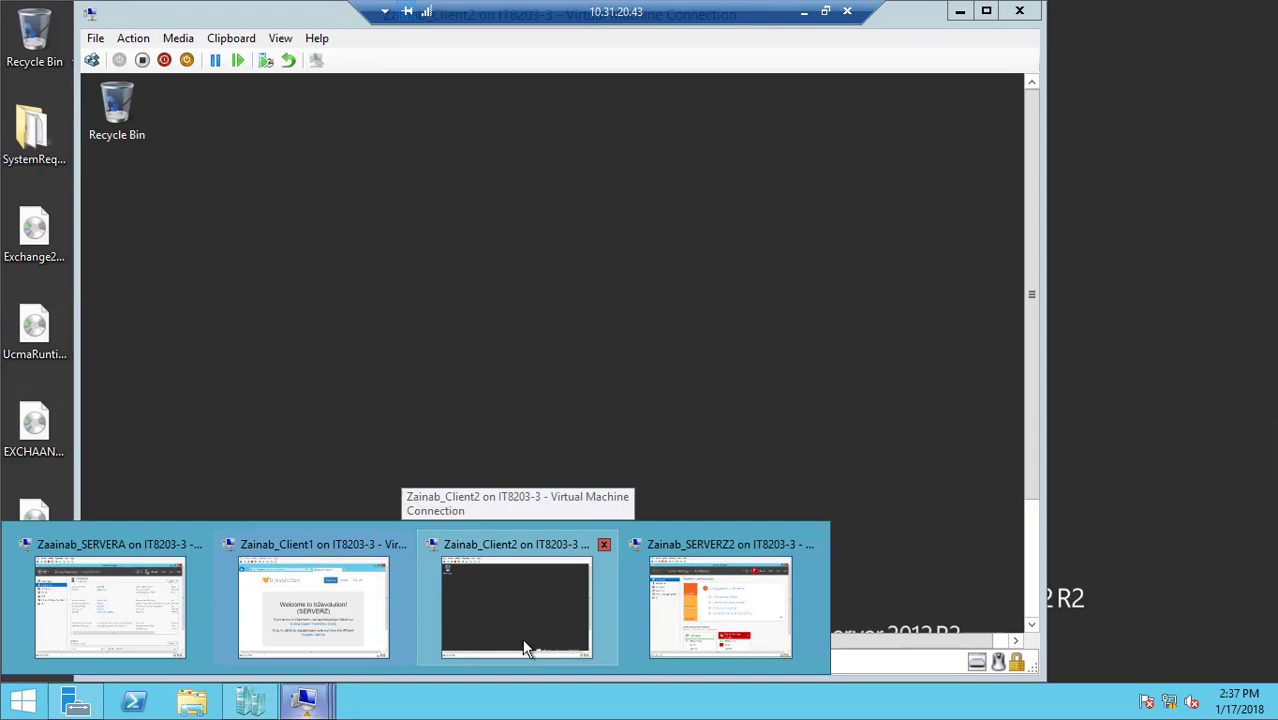
left_click(522, 638)
key("super")
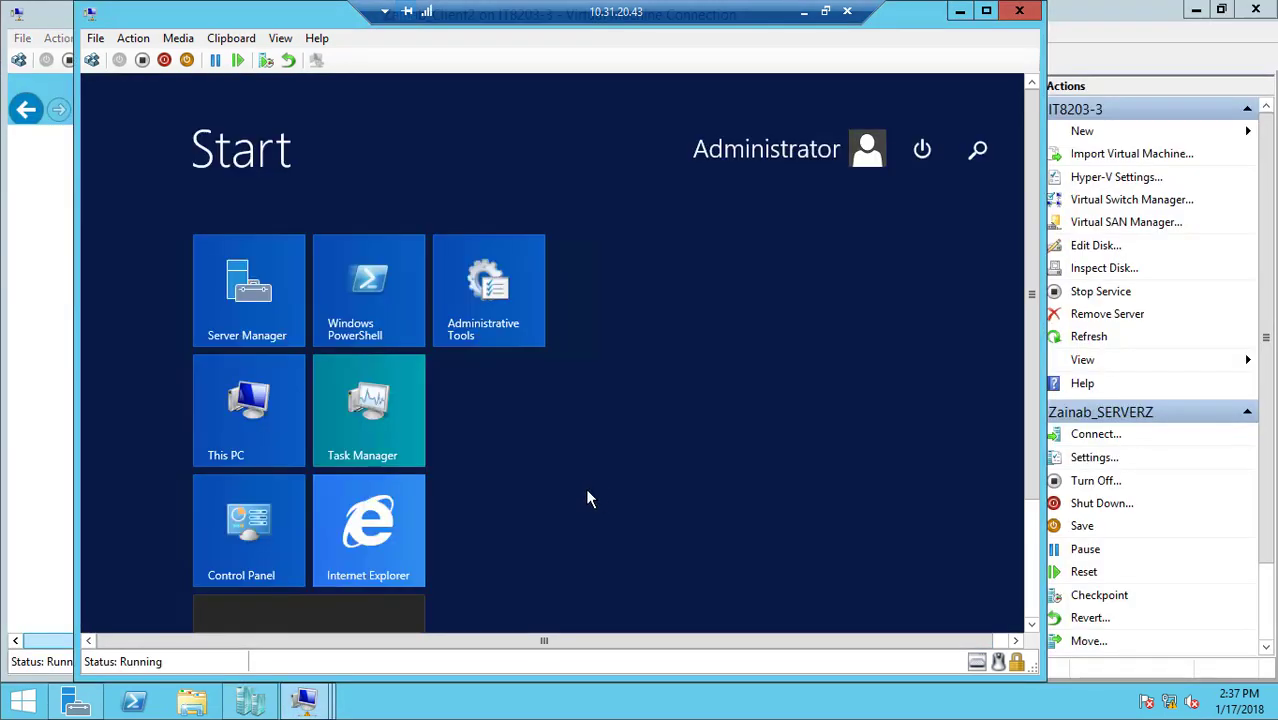
left_click(379, 529)
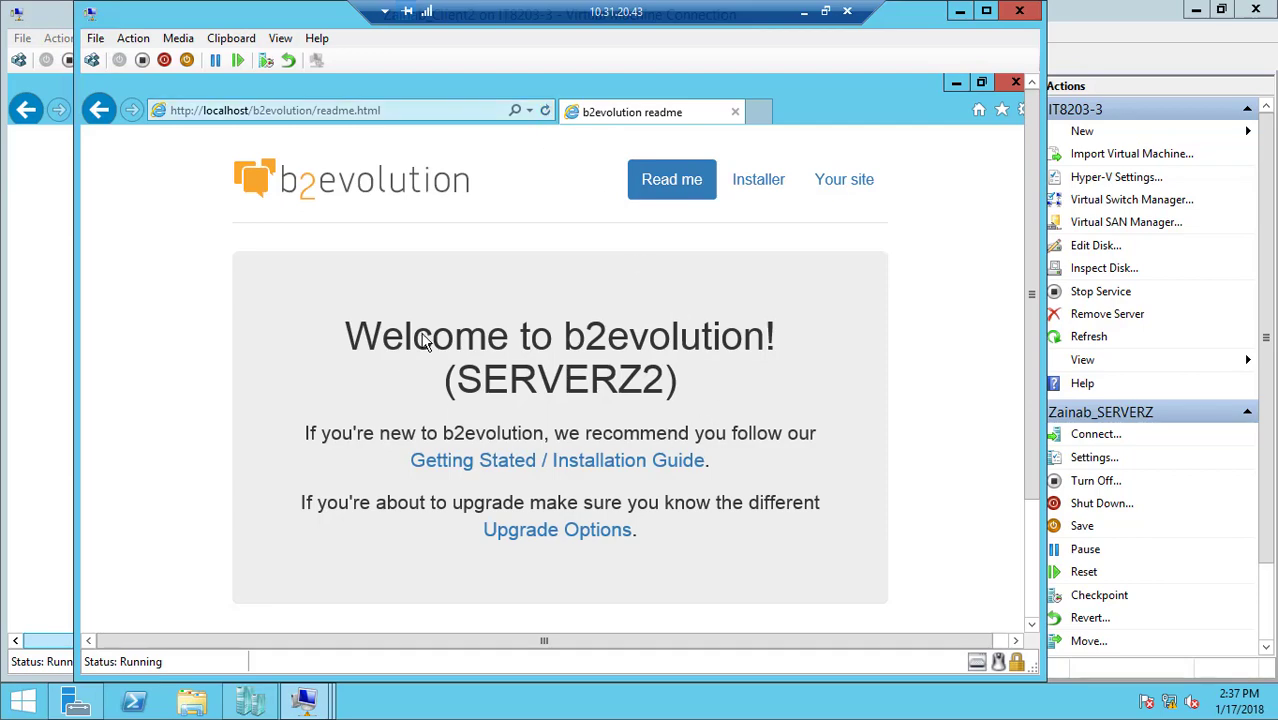
Minimize both client windows, turn off the SERVERZ2 virtual machine, and refresh the b2evolution page on Client2 to test failover
left_click(958, 11)
left_click(889, 13)
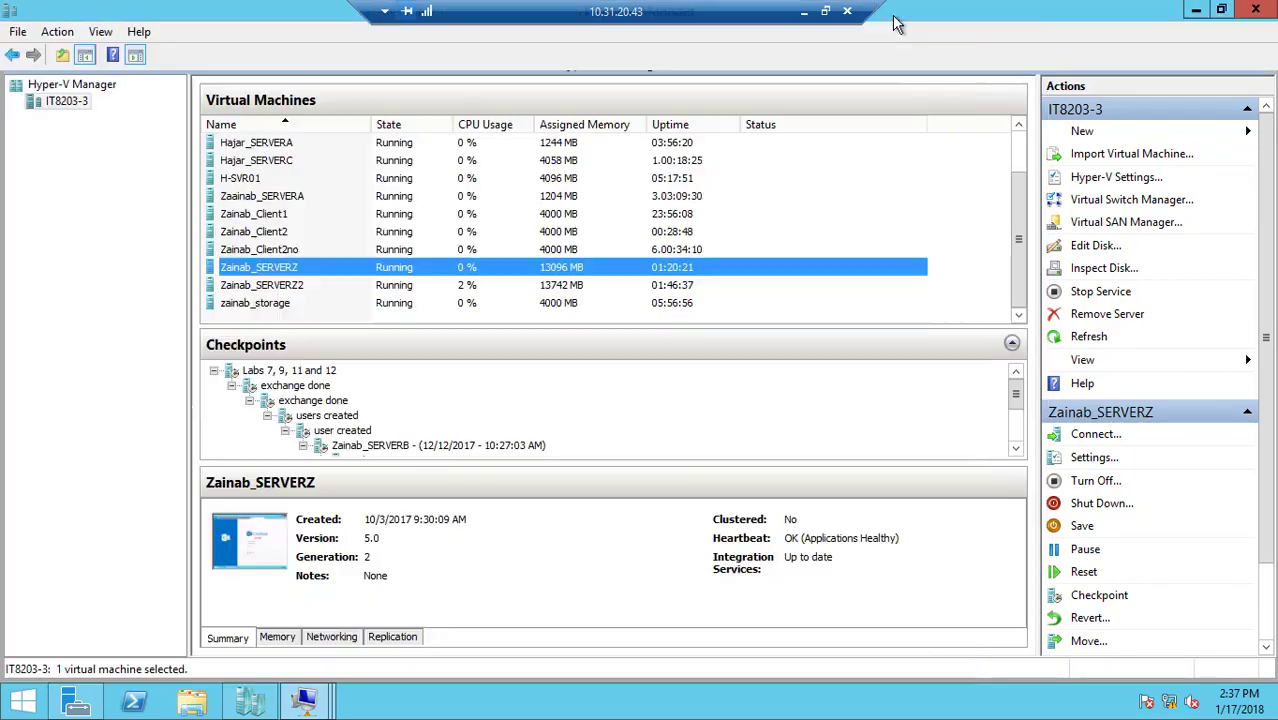
left_click(405, 287)
right_click(405, 287)
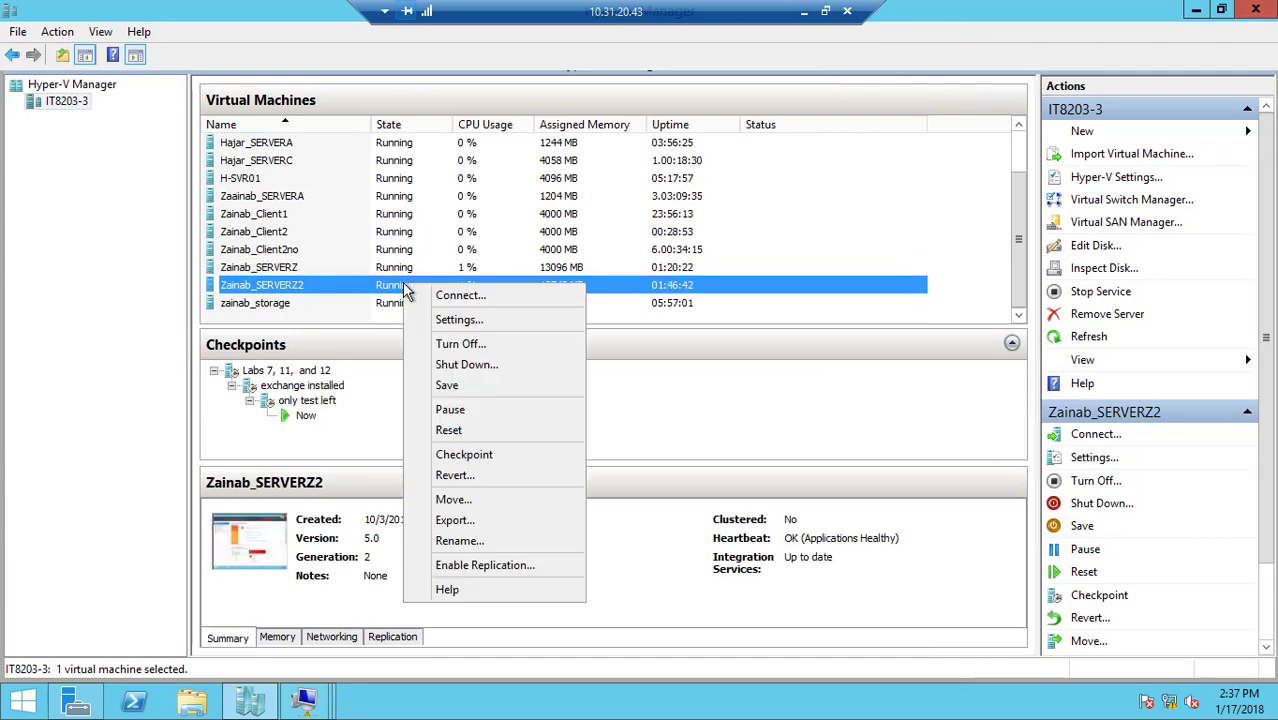
left_click(474, 345)
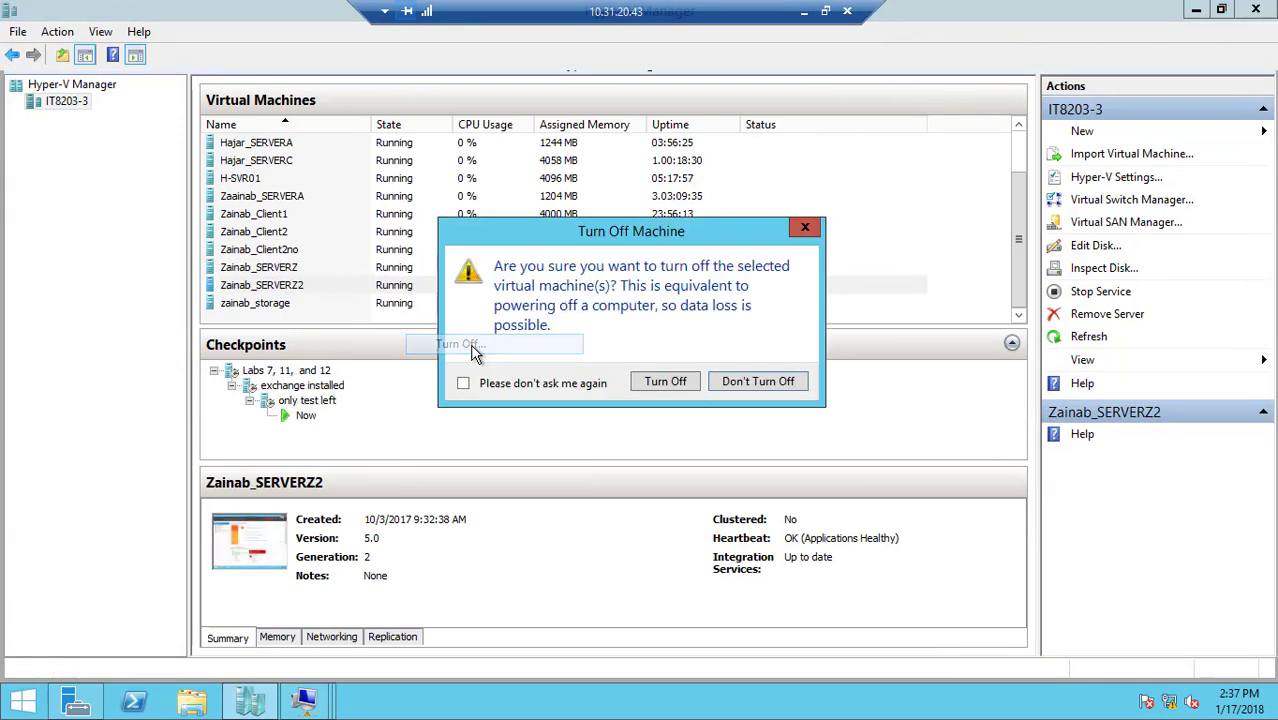
left_click(668, 382)
double_click(306, 234)
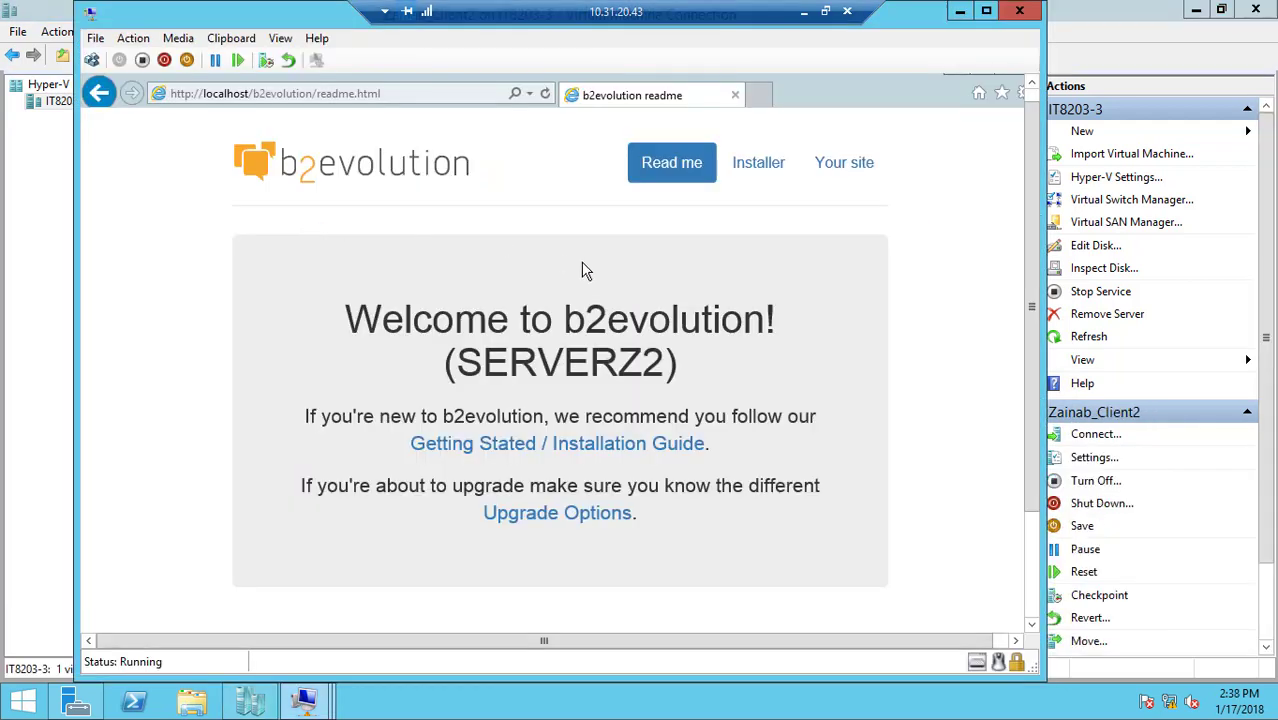
left_click(545, 93)
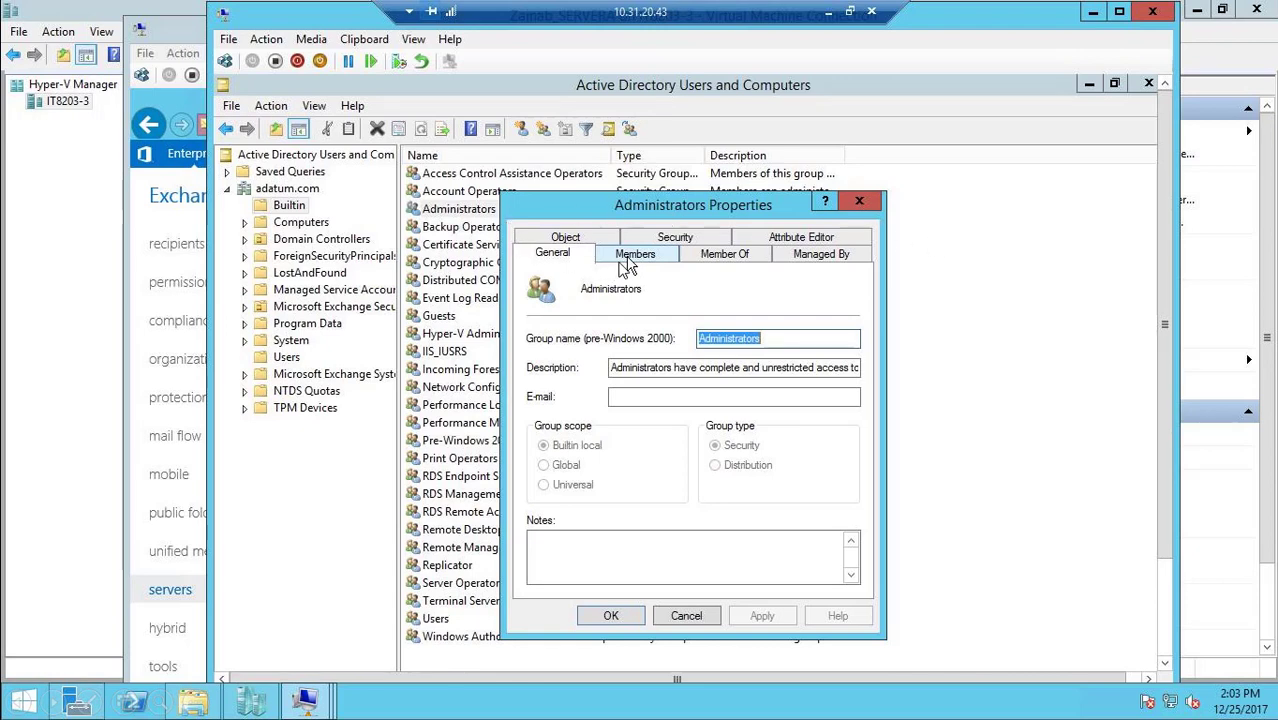
Add the Exchange Trusted Subsystem group to the members of the built-in Administrators group
left_click(634, 256)
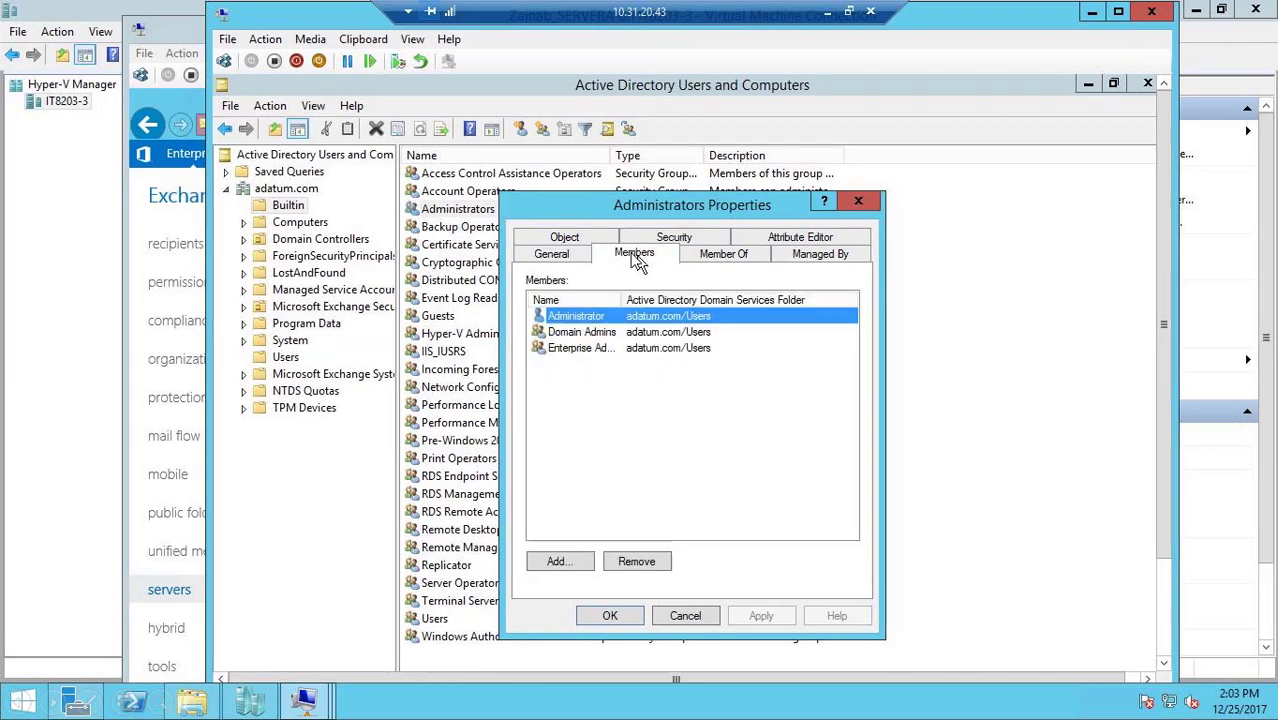
left_click(553, 562)
type("exchange")
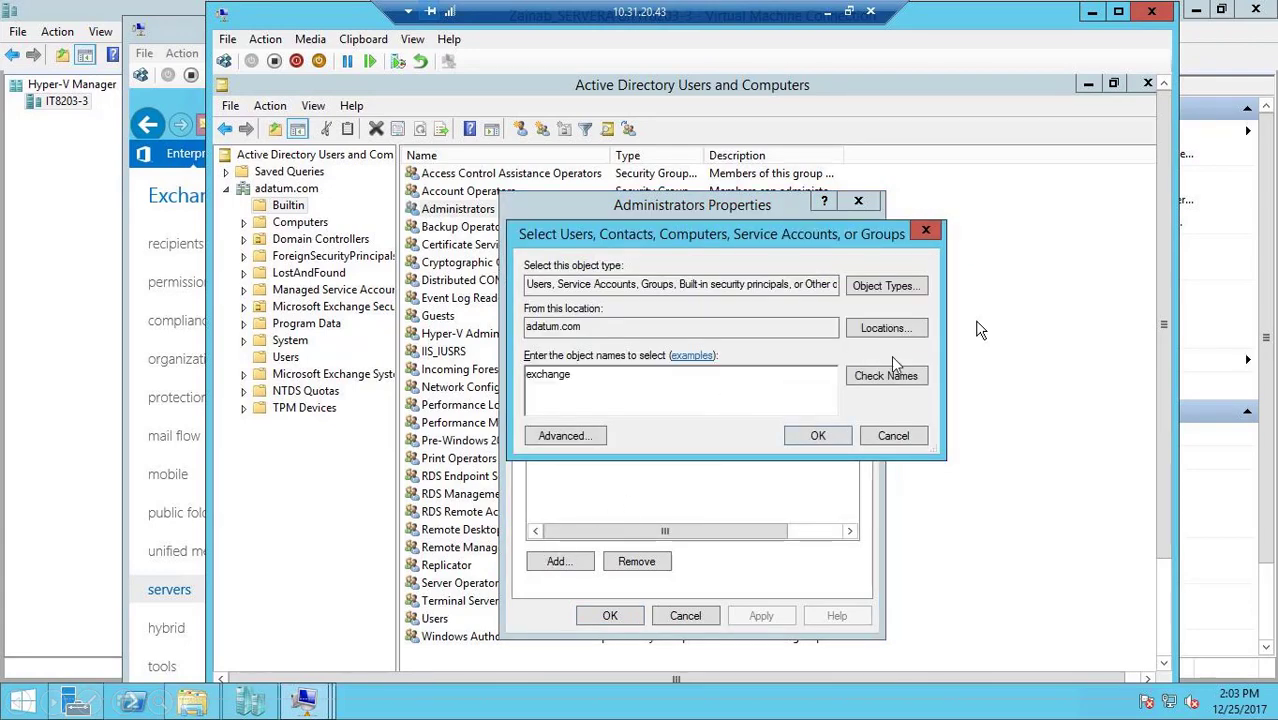
left_click(887, 375)
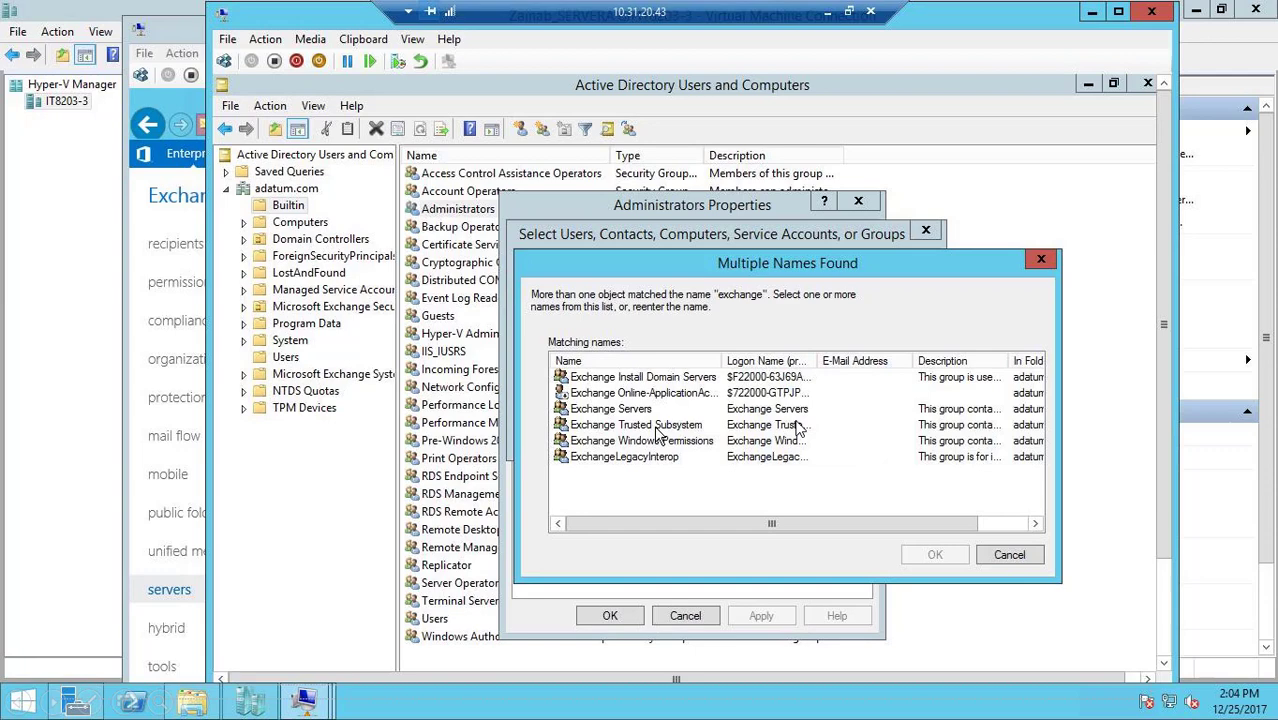
double_click(681, 426)
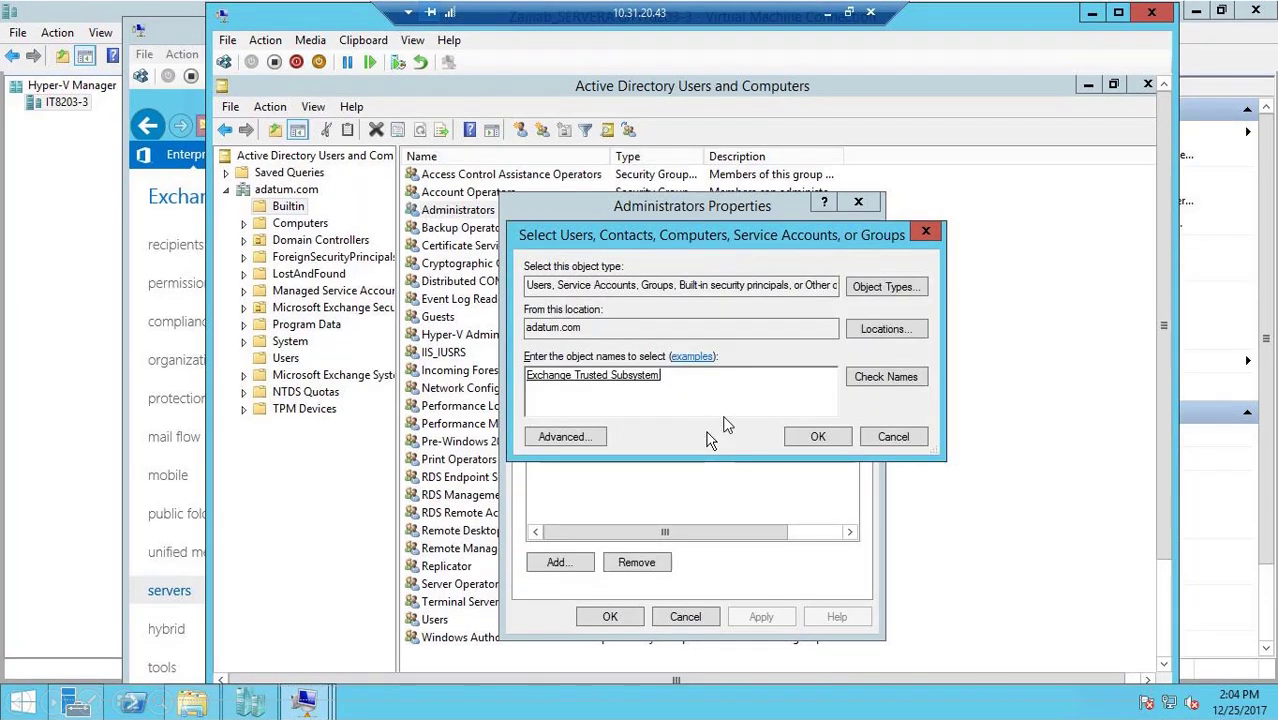
left_click(817, 436)
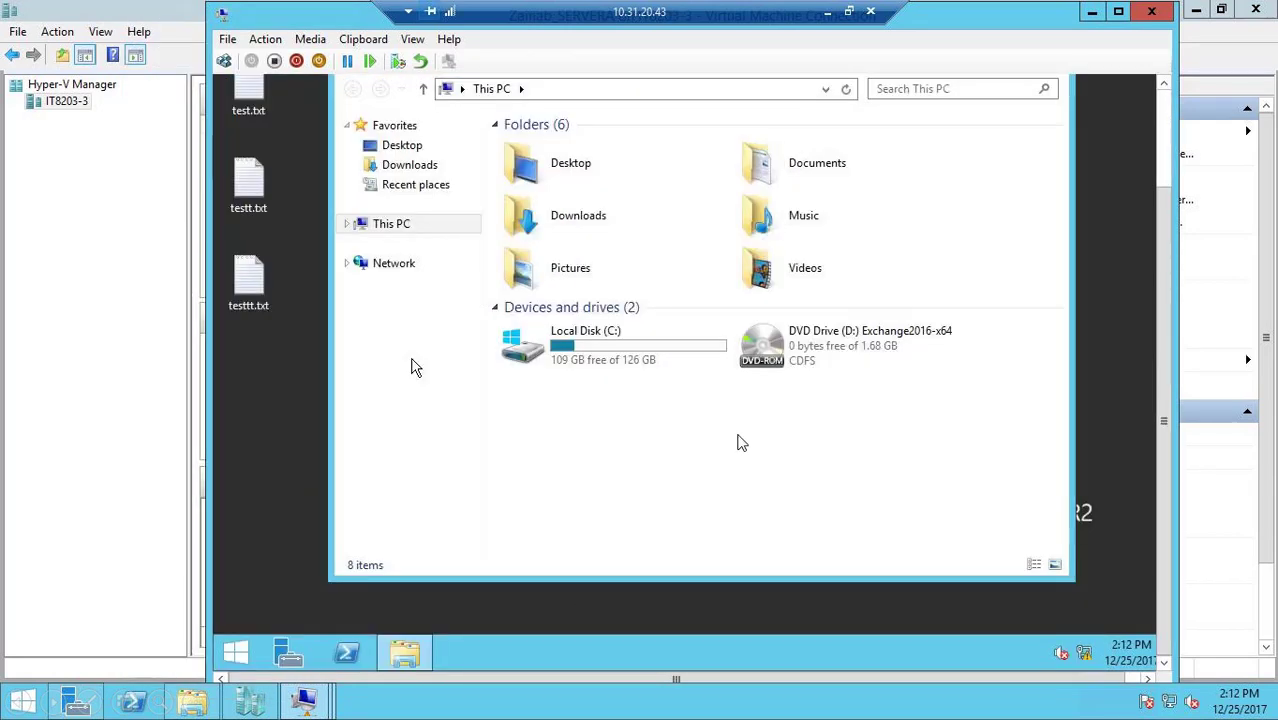
Create a folder named Witness on Local Disk (C:) of the witness server
double_click(586, 331)
right_click(559, 345)
mouse_move(640, 511)
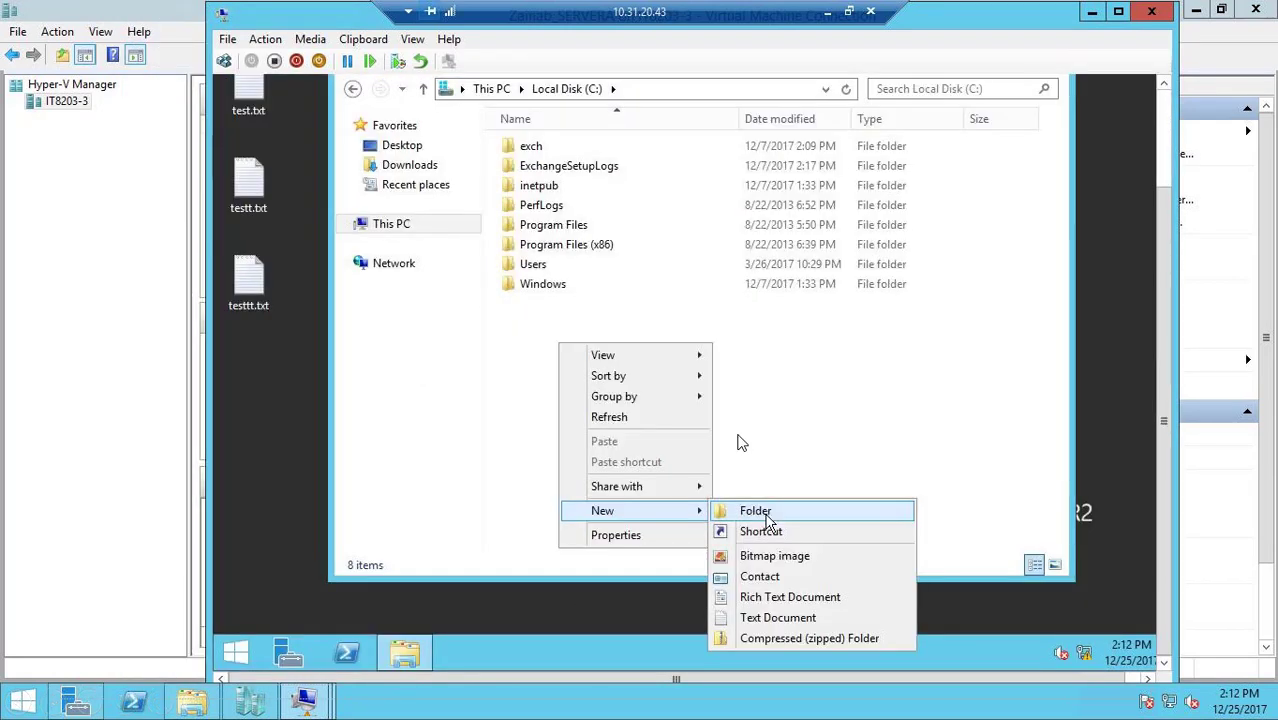
left_click(766, 516)
type("Witness")
key("Return")
Share the Witness folder with Everyone at the Read/Write permission level
right_click(559, 305)
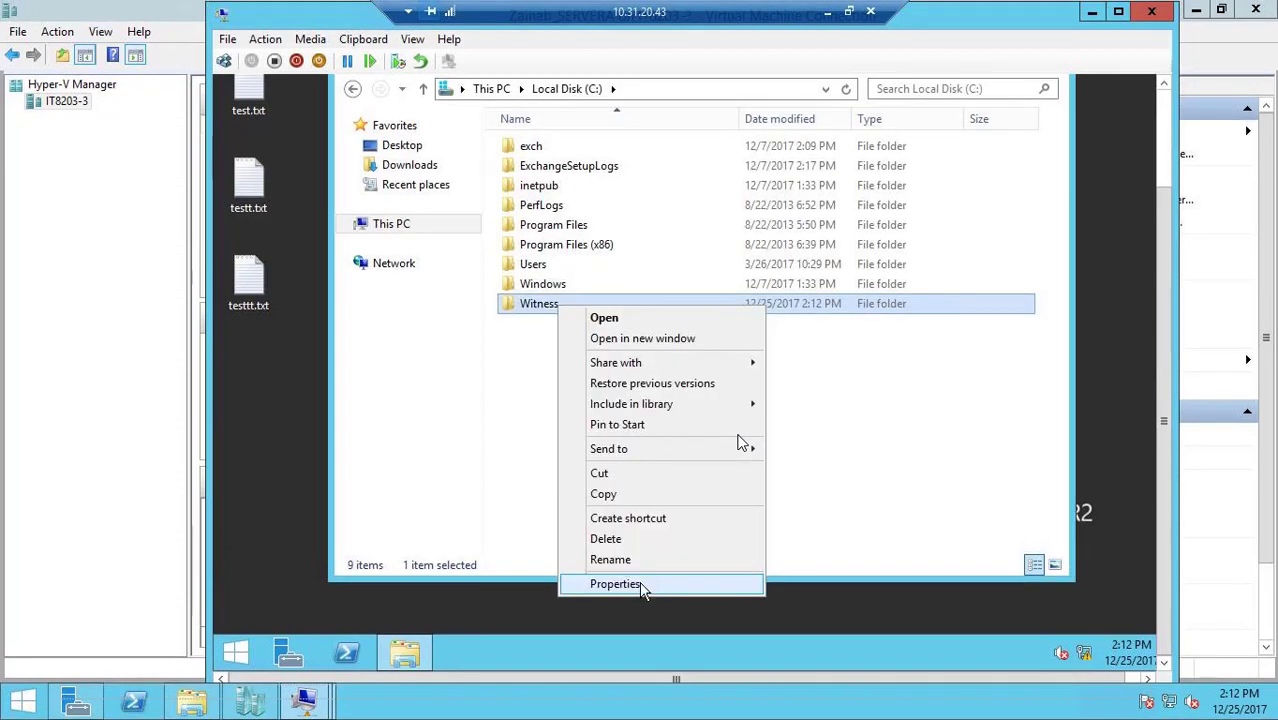
left_click(640, 584)
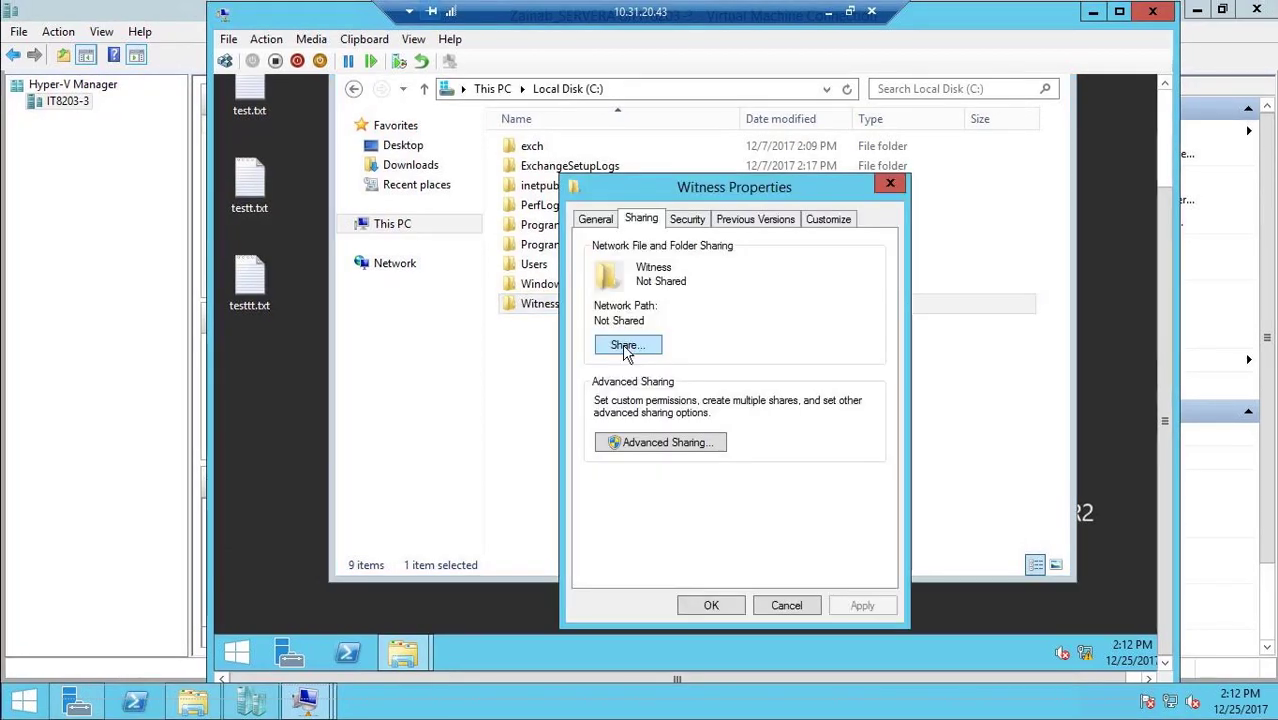
left_click(626, 347)
left_click(869, 365)
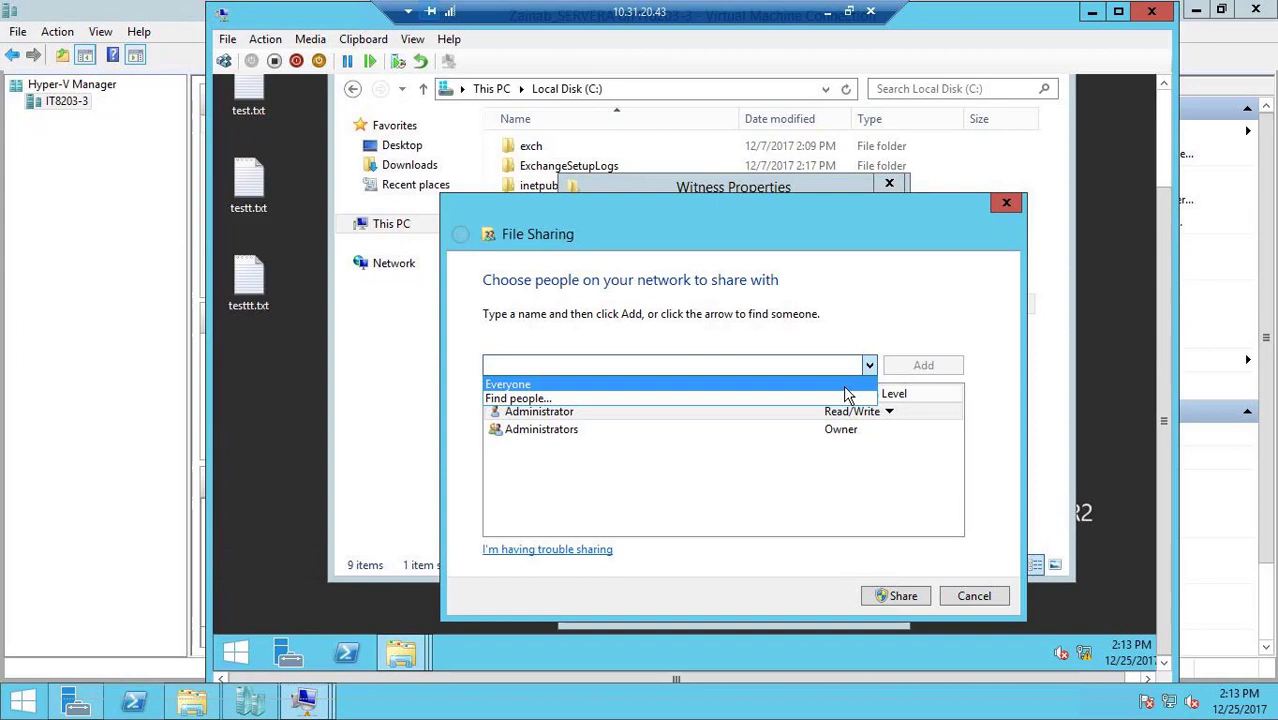
left_click(845, 388)
left_click(850, 447)
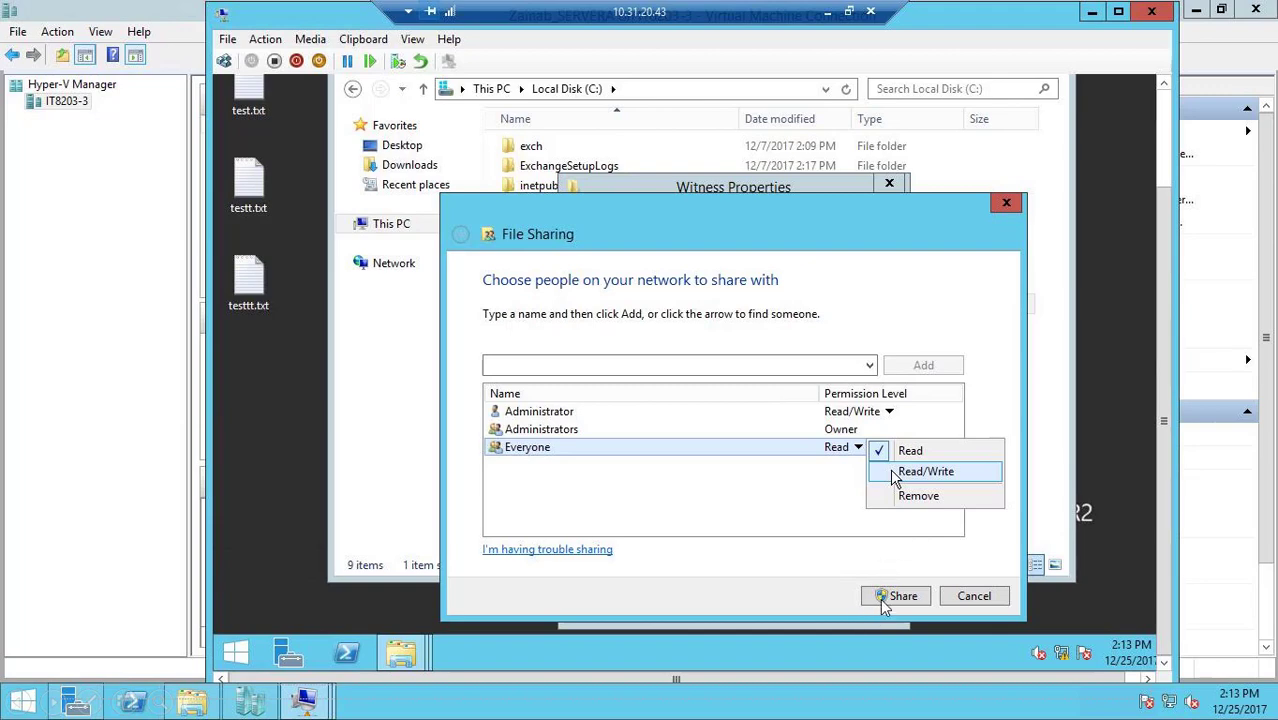
left_click(895, 474)
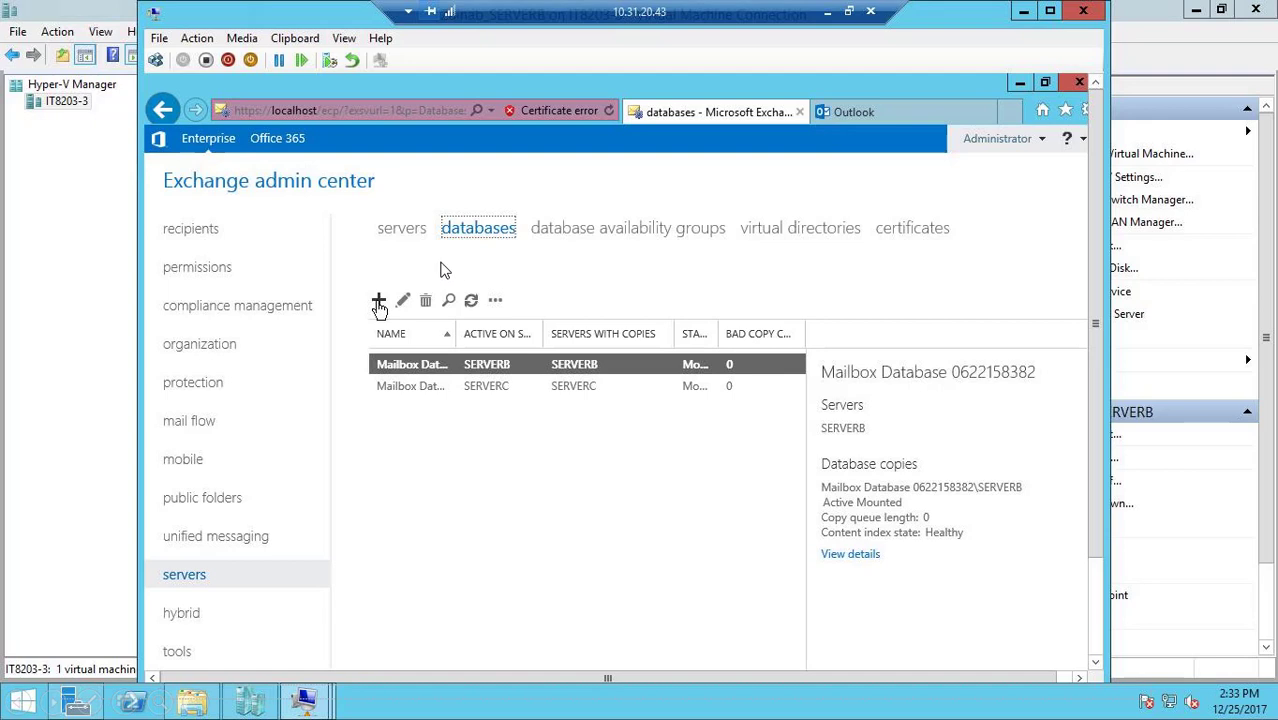
In the Exchange admin center on SERVERB, create a mounted mailbox database DB1 on server SERVERB with the default paths
left_click(379, 302)
type("DB1")
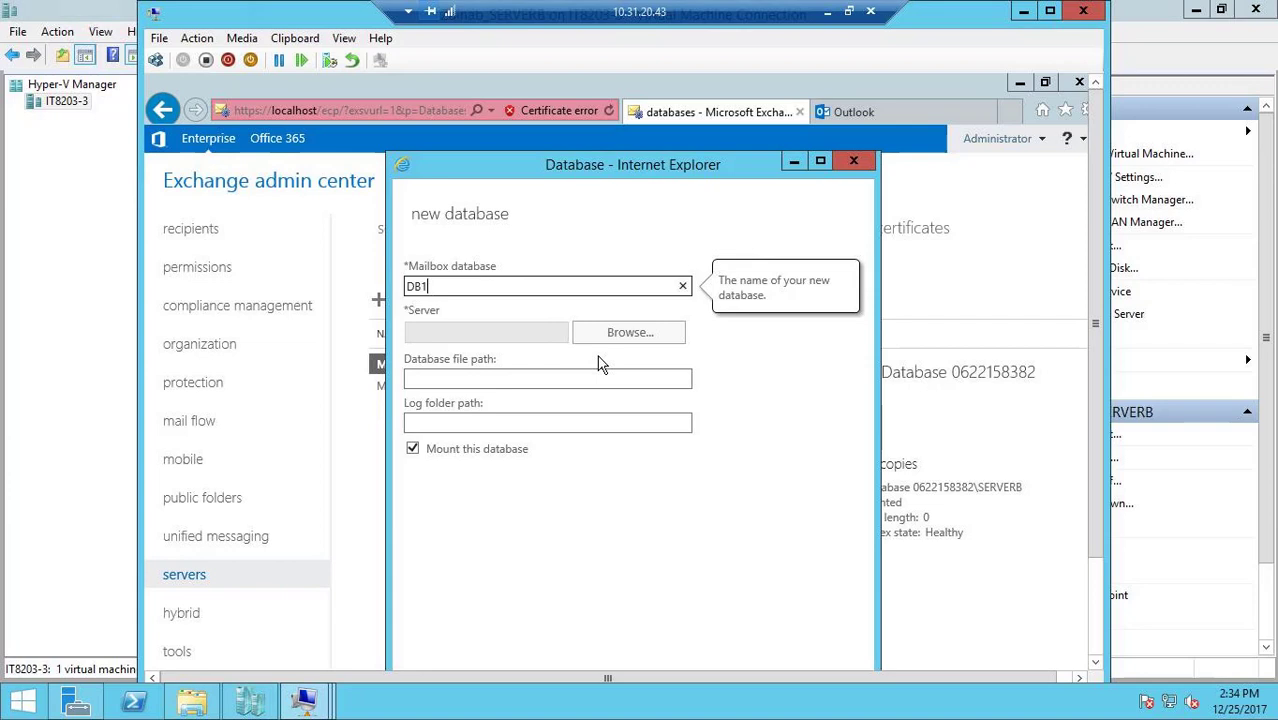
left_click(632, 338)
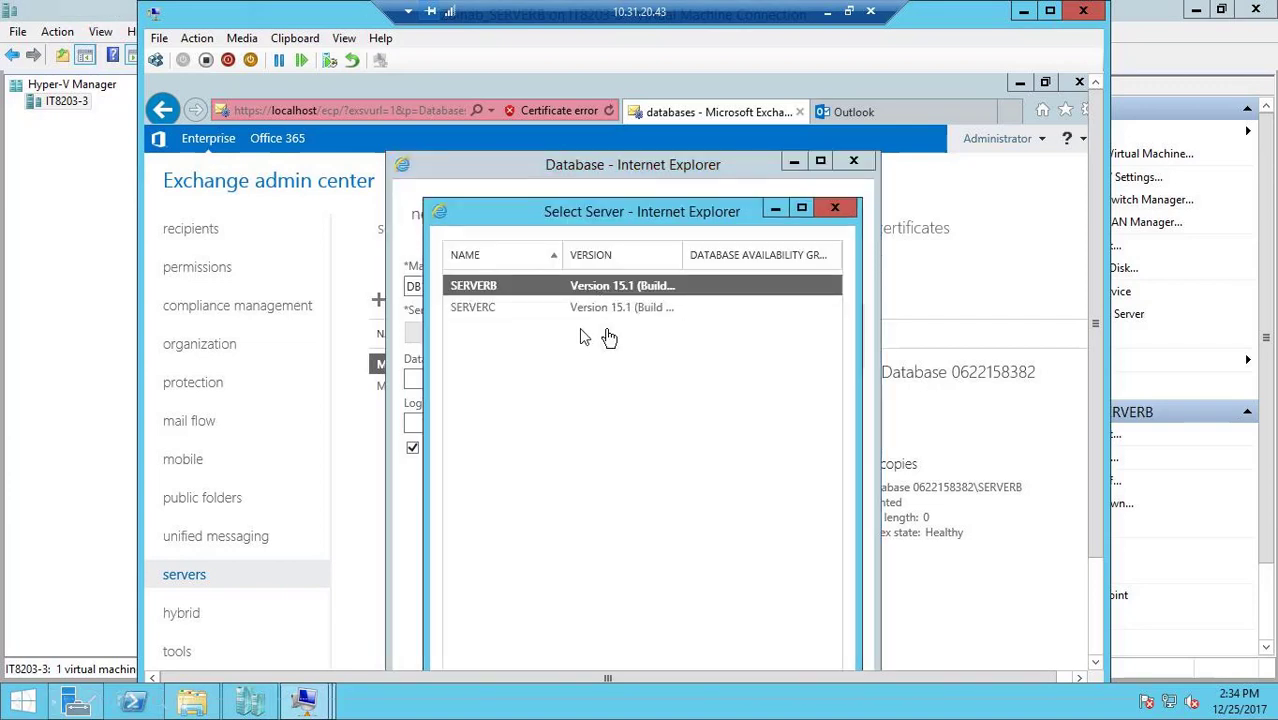
double_click(528, 285)
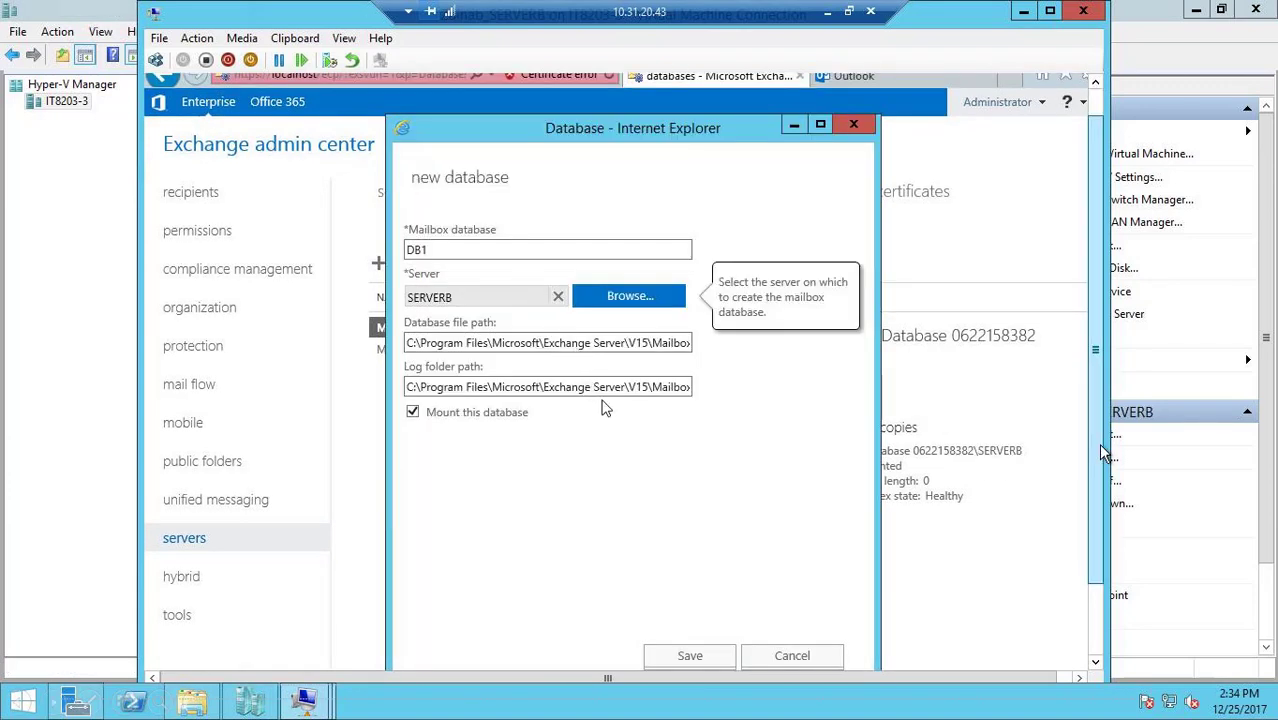
left_click(689, 653)
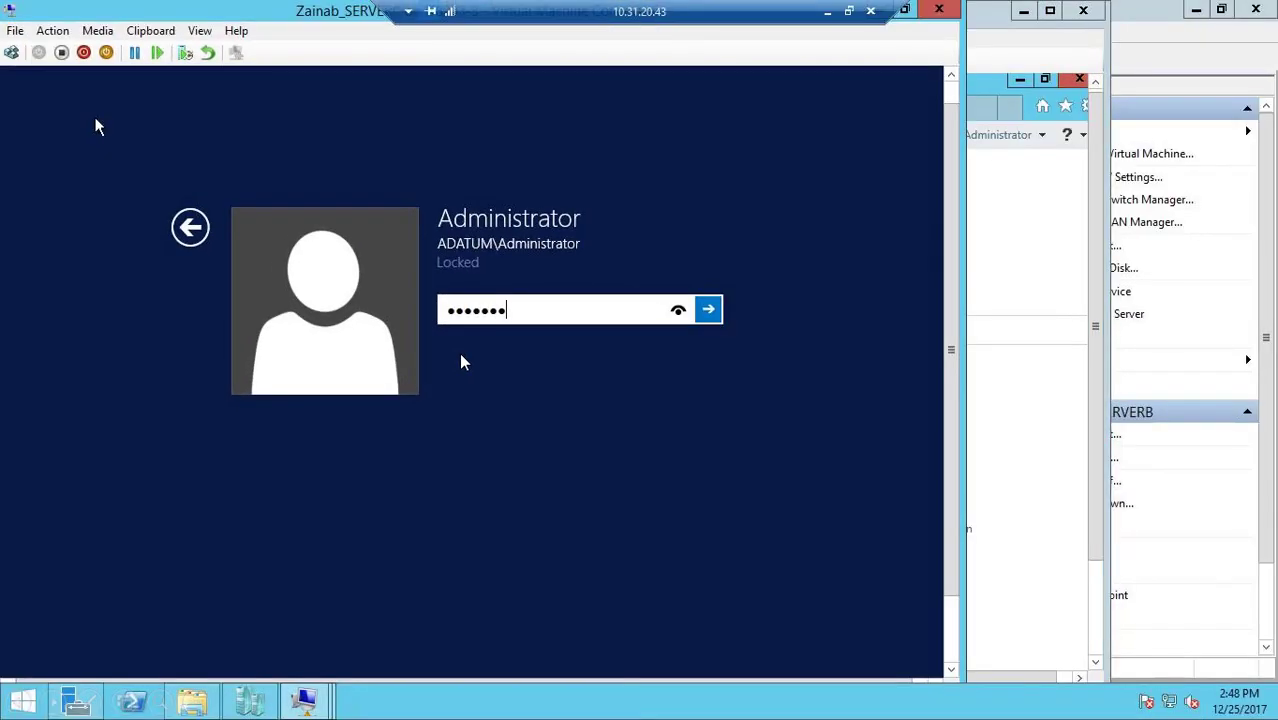
Unlock SERVERC with the account password, and create a mounted mailbox database DB3 on server SERVERC in its Exchange admin center
key("Return")
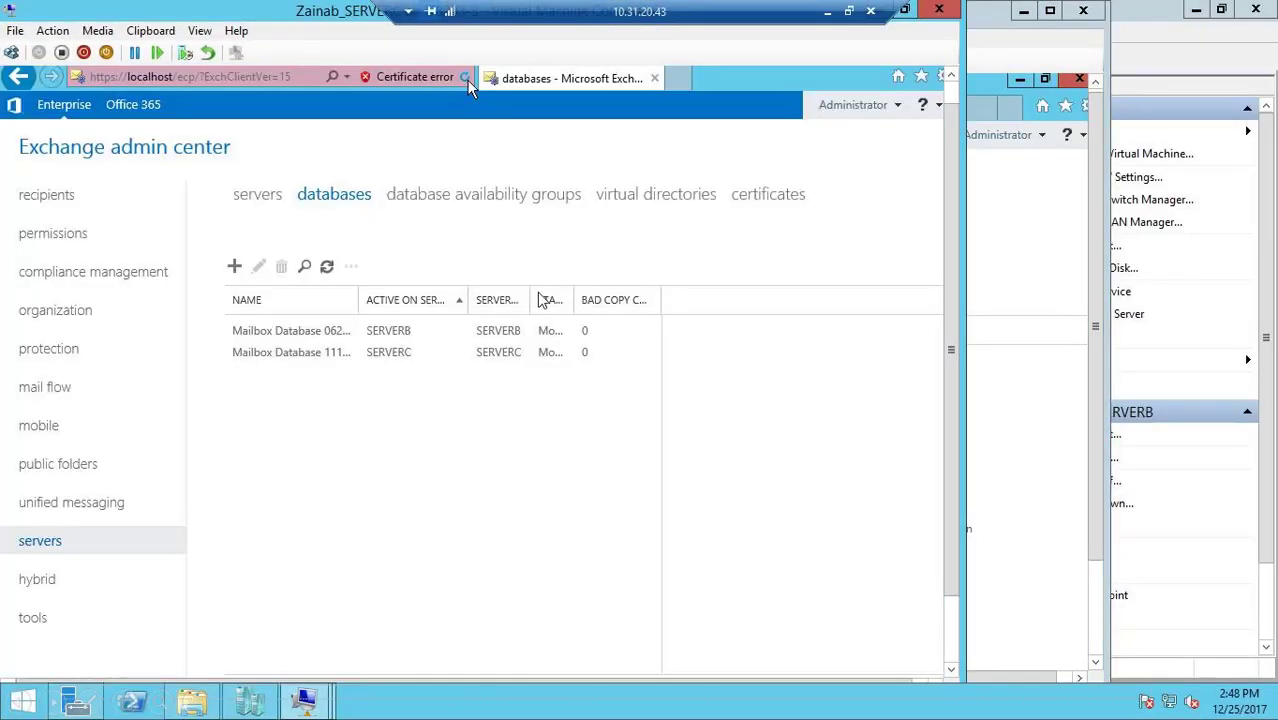
left_click(330, 196)
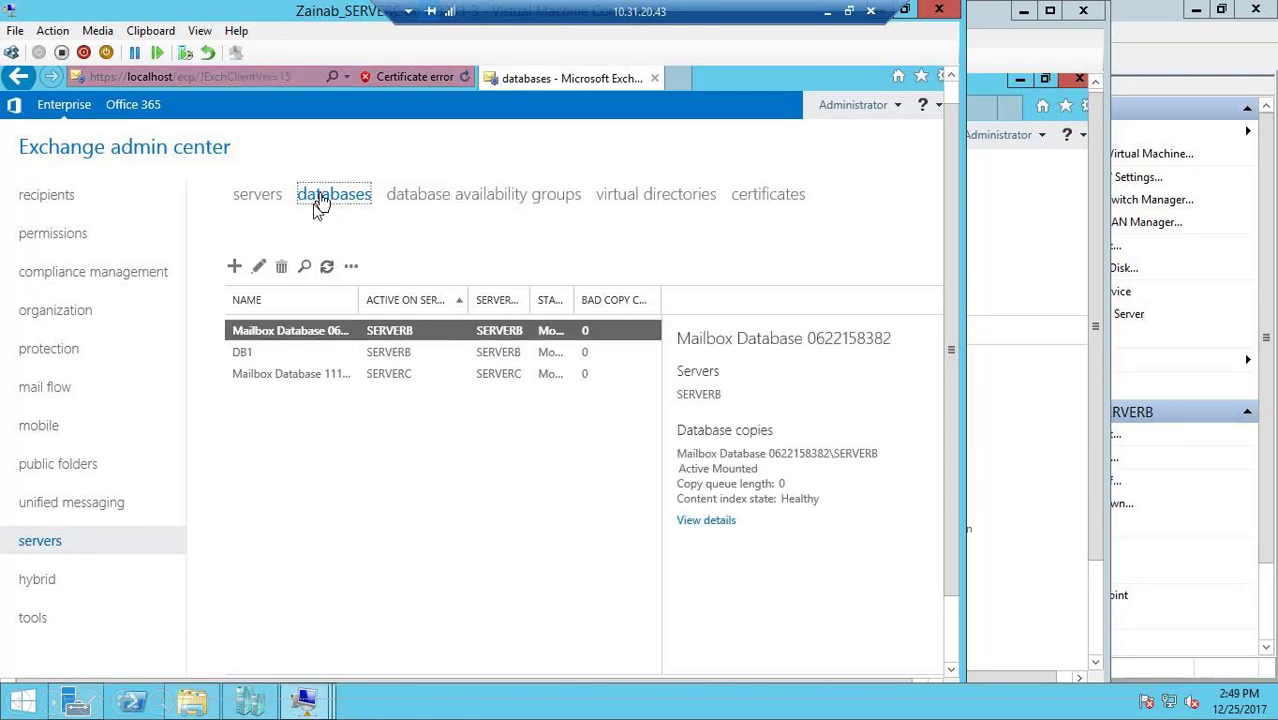
left_click(236, 269)
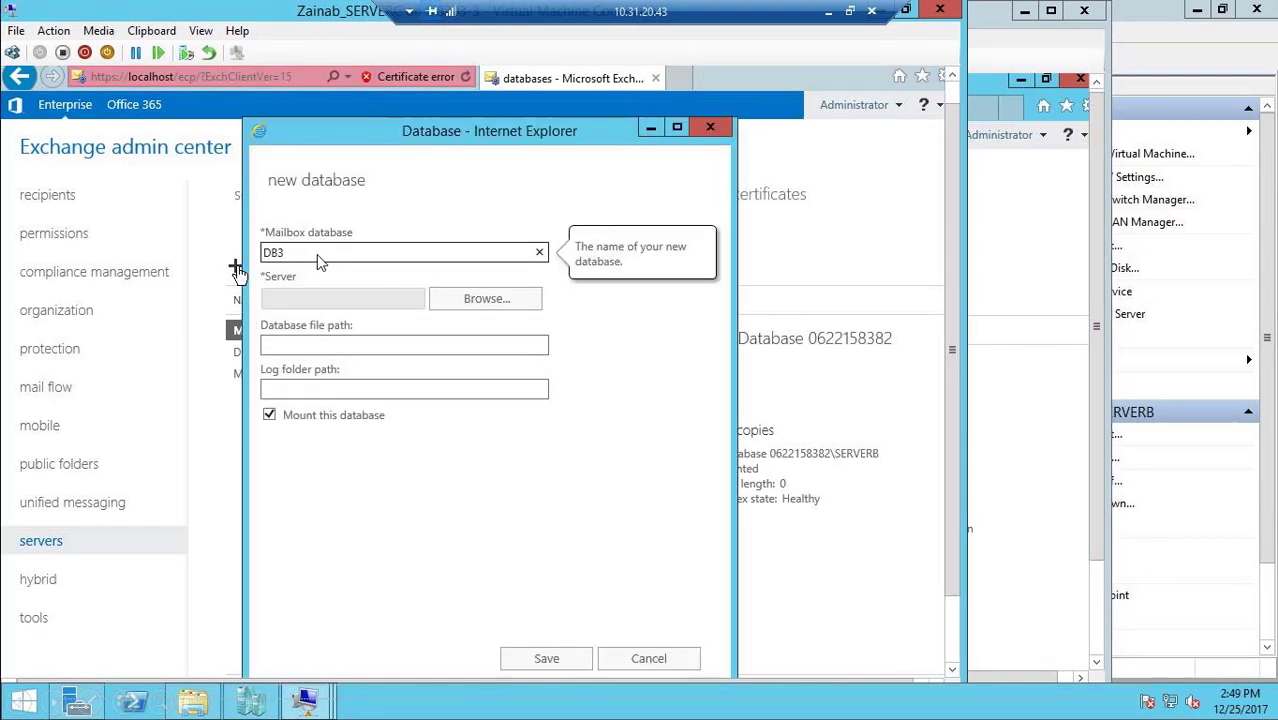
left_click(461, 301)
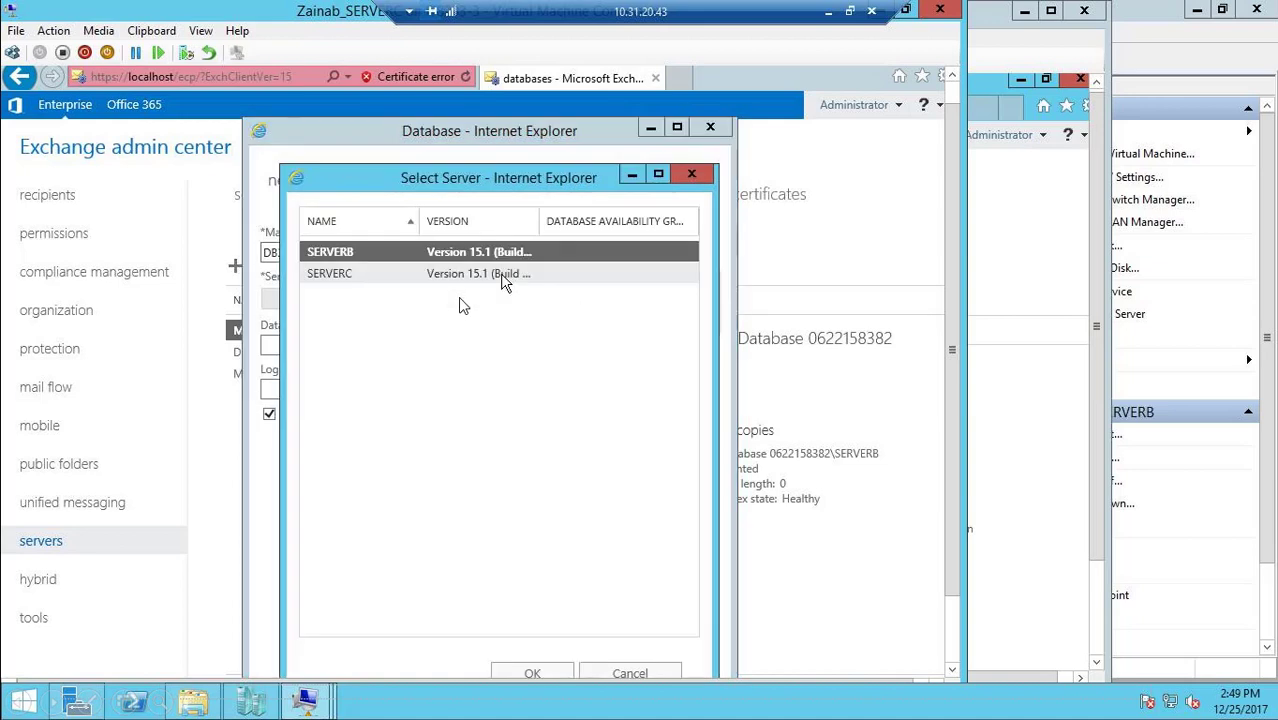
double_click(398, 271)
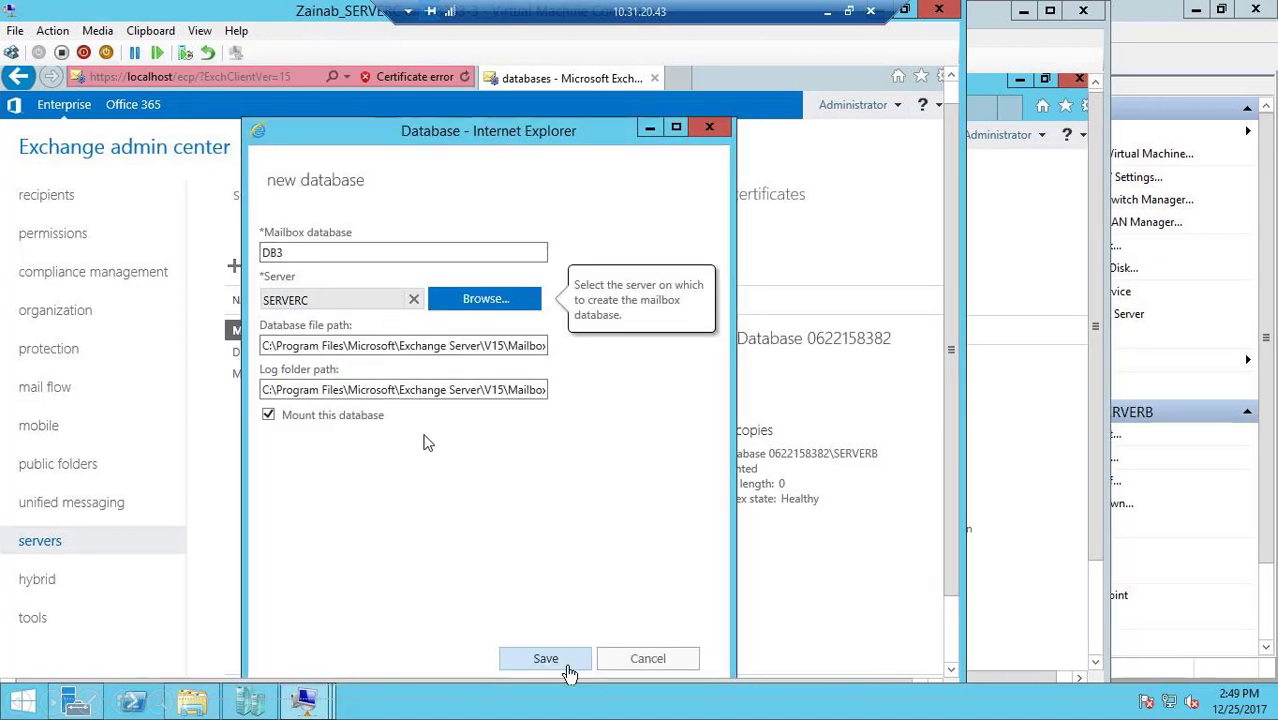
left_click(563, 667)
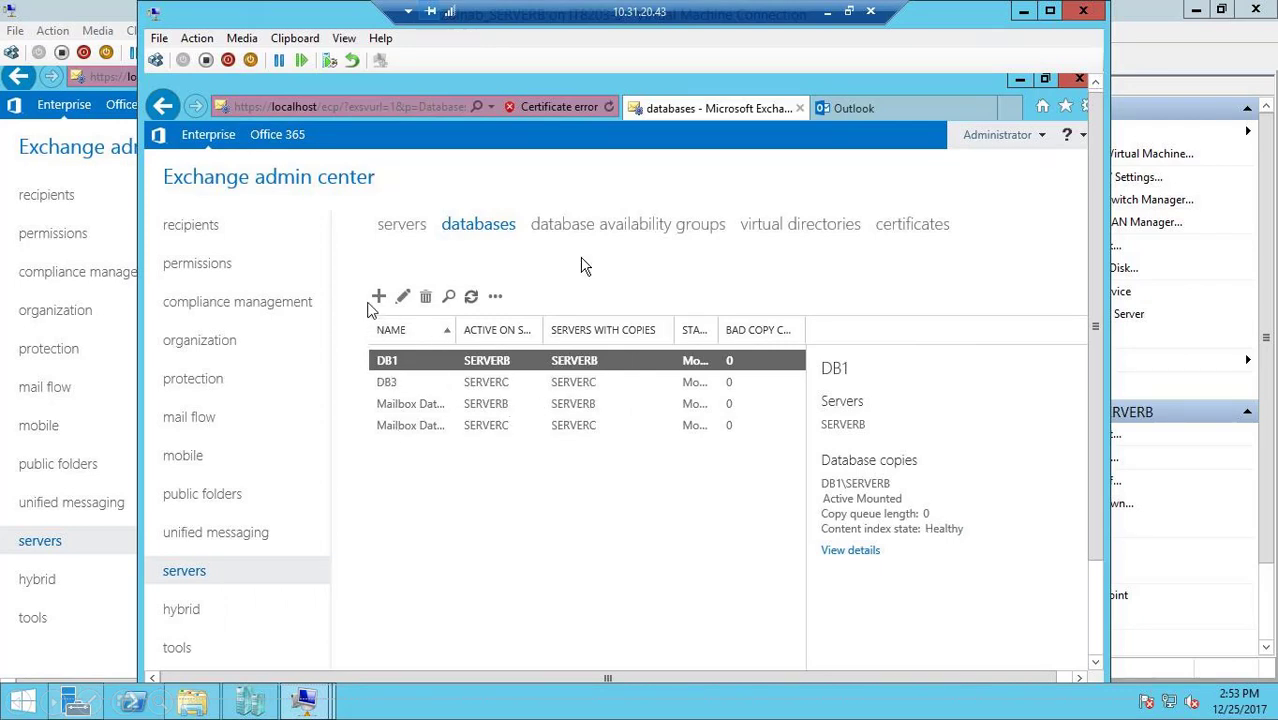
In the Exchange admin center on SERVERB, add SERVERB and SERVERC as members of the database availability group DAG1
left_click(584, 226)
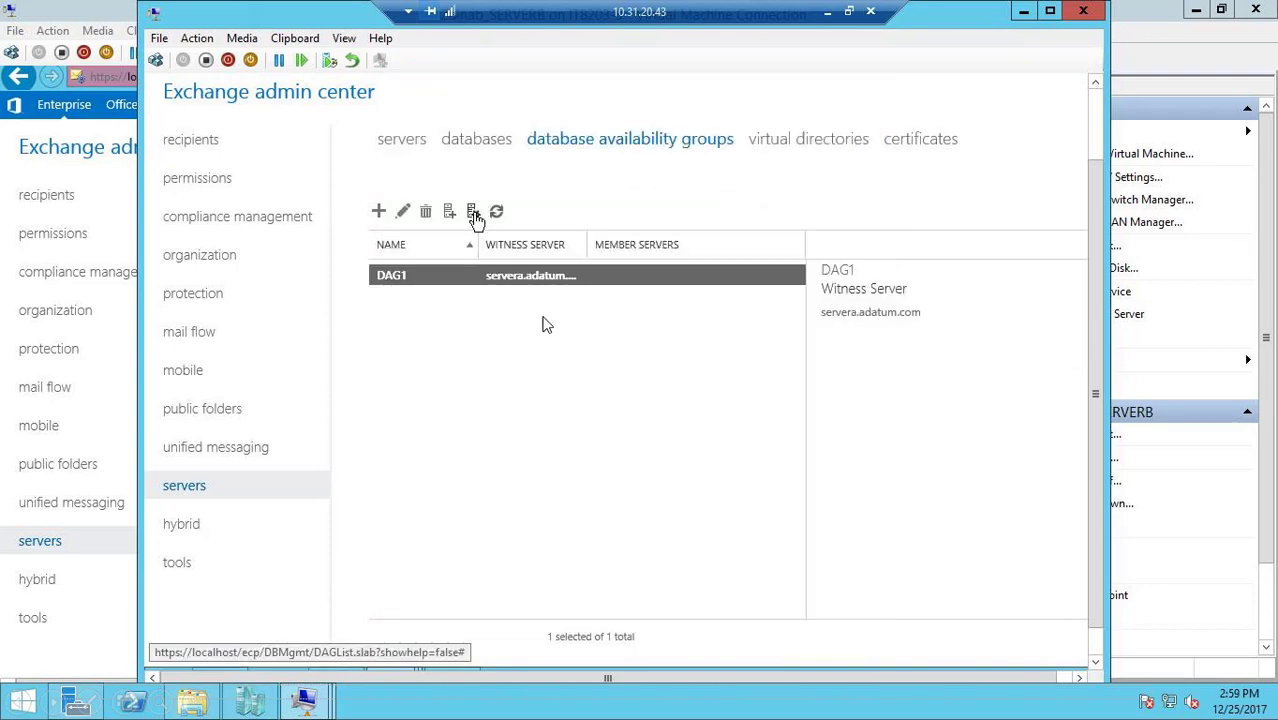
left_click(474, 213)
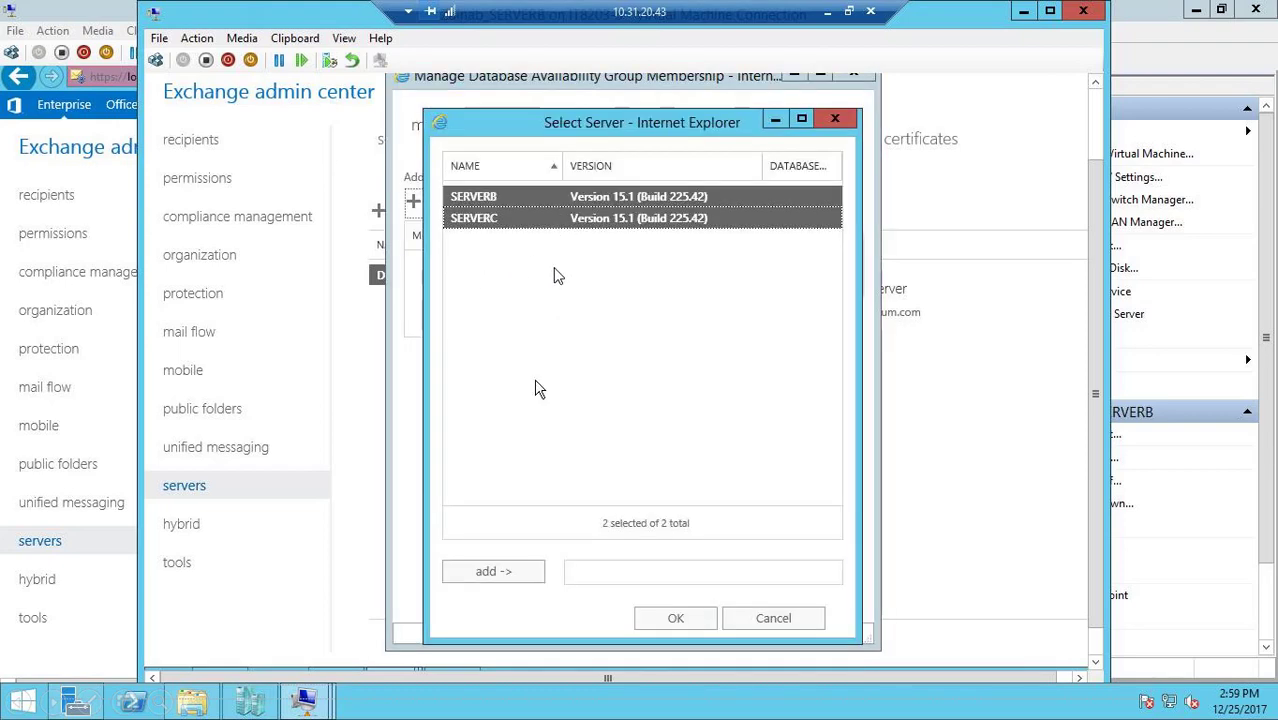
left_click(503, 574)
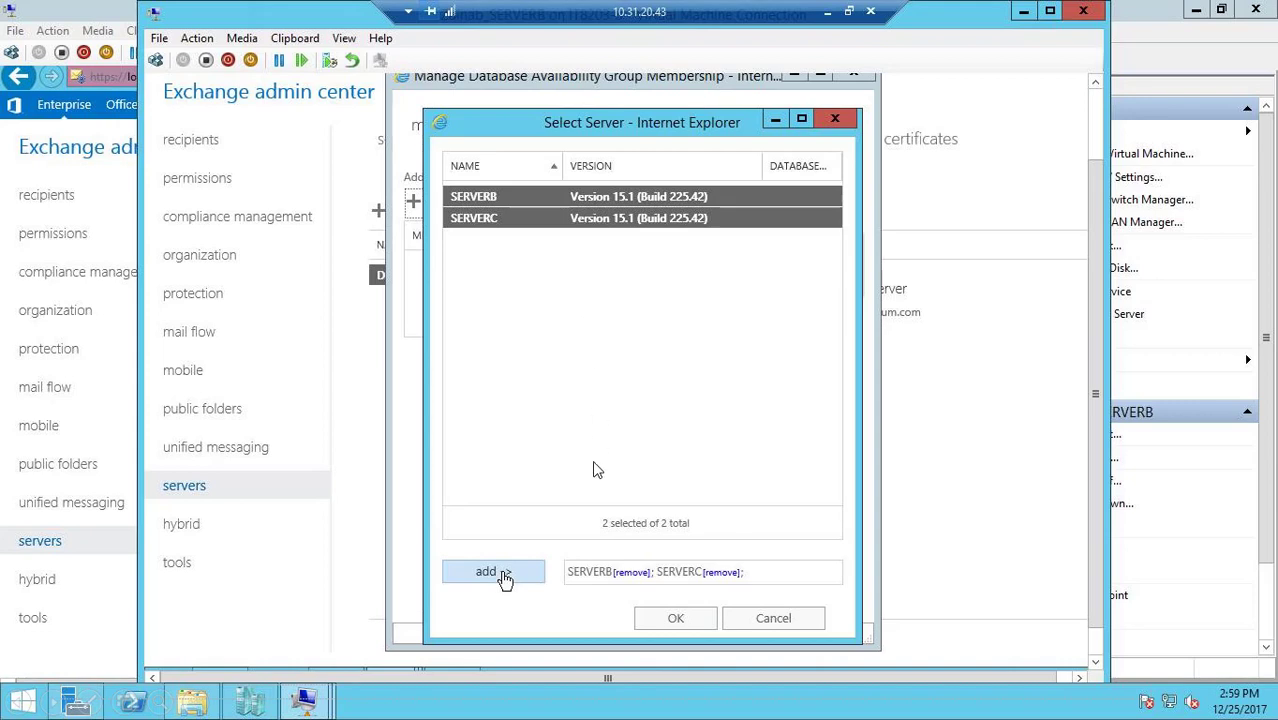
left_click(675, 620)
left_click(680, 606)
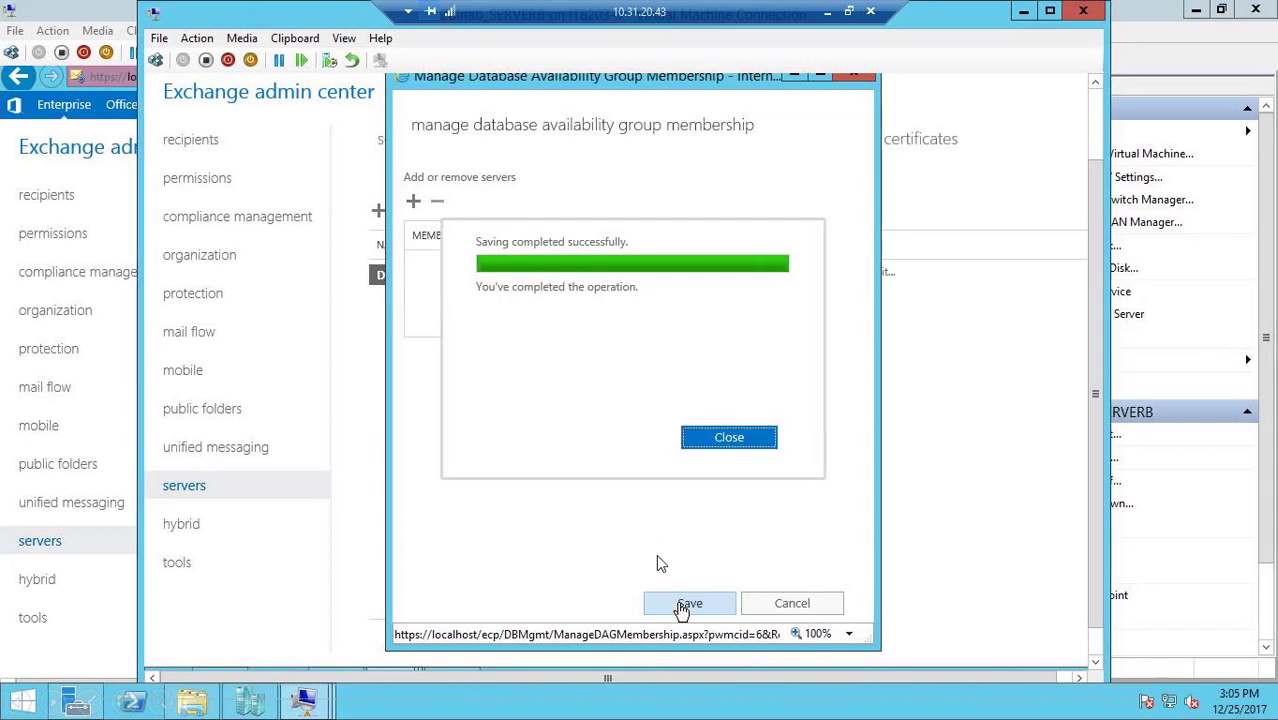
left_click(742, 444)
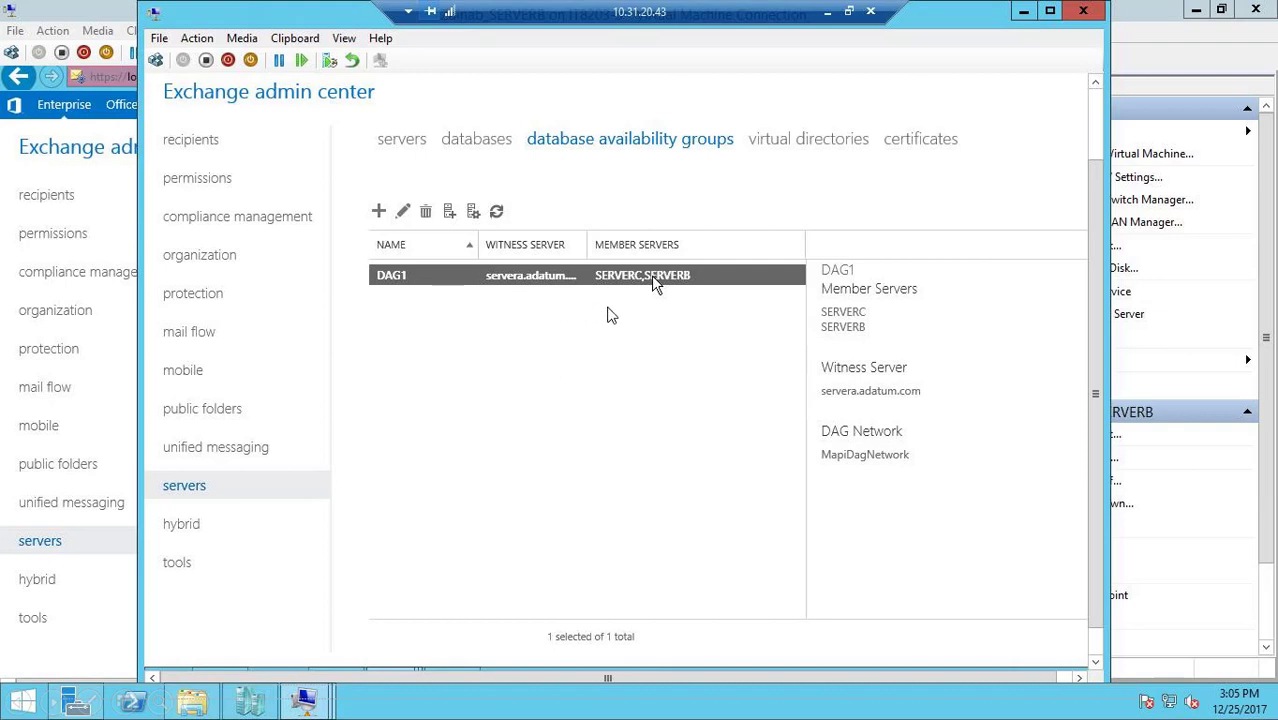
Add a copy of mailbox database DB1 on SERVERC with activation preference number 2
left_click(490, 141)
left_click(495, 213)
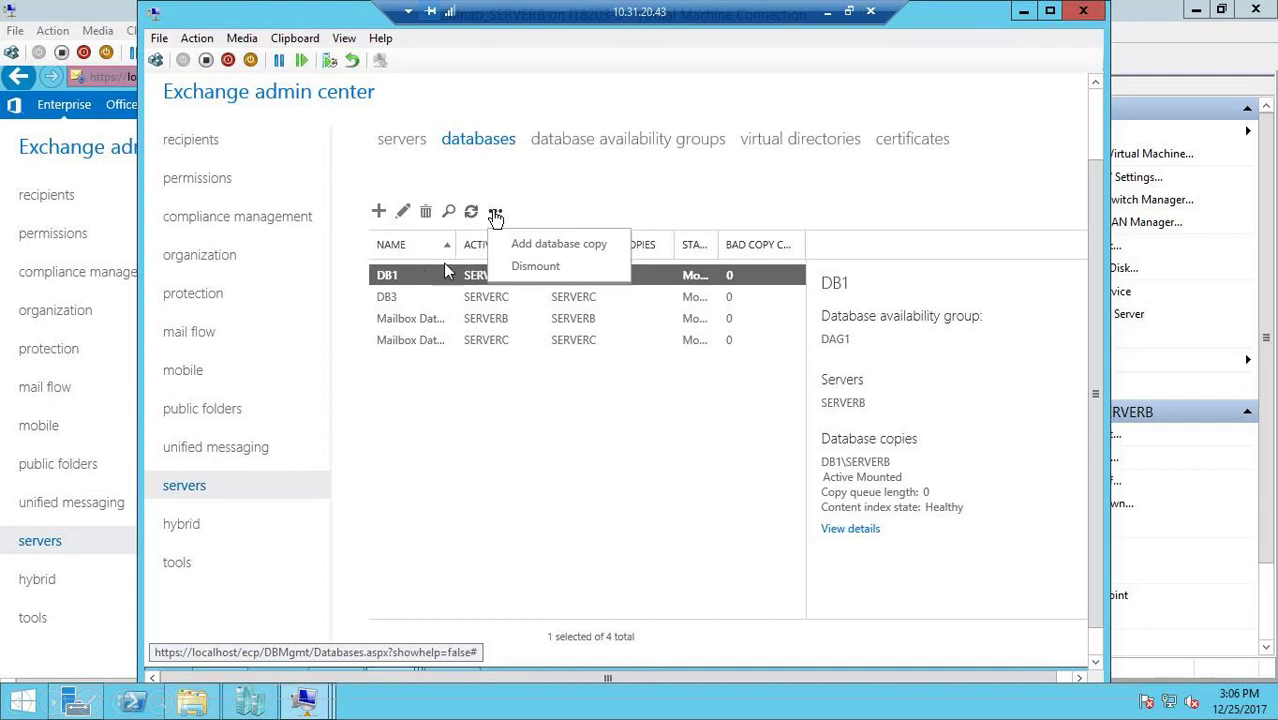
left_click(538, 246)
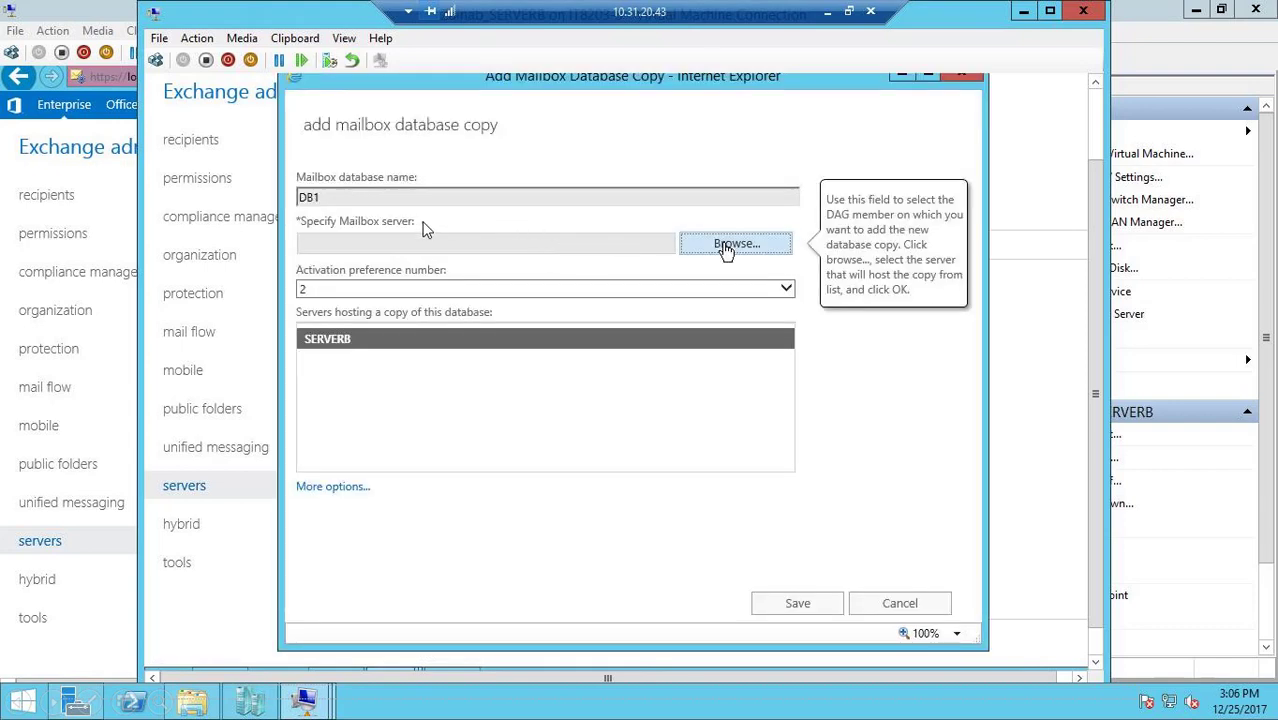
left_click(725, 246)
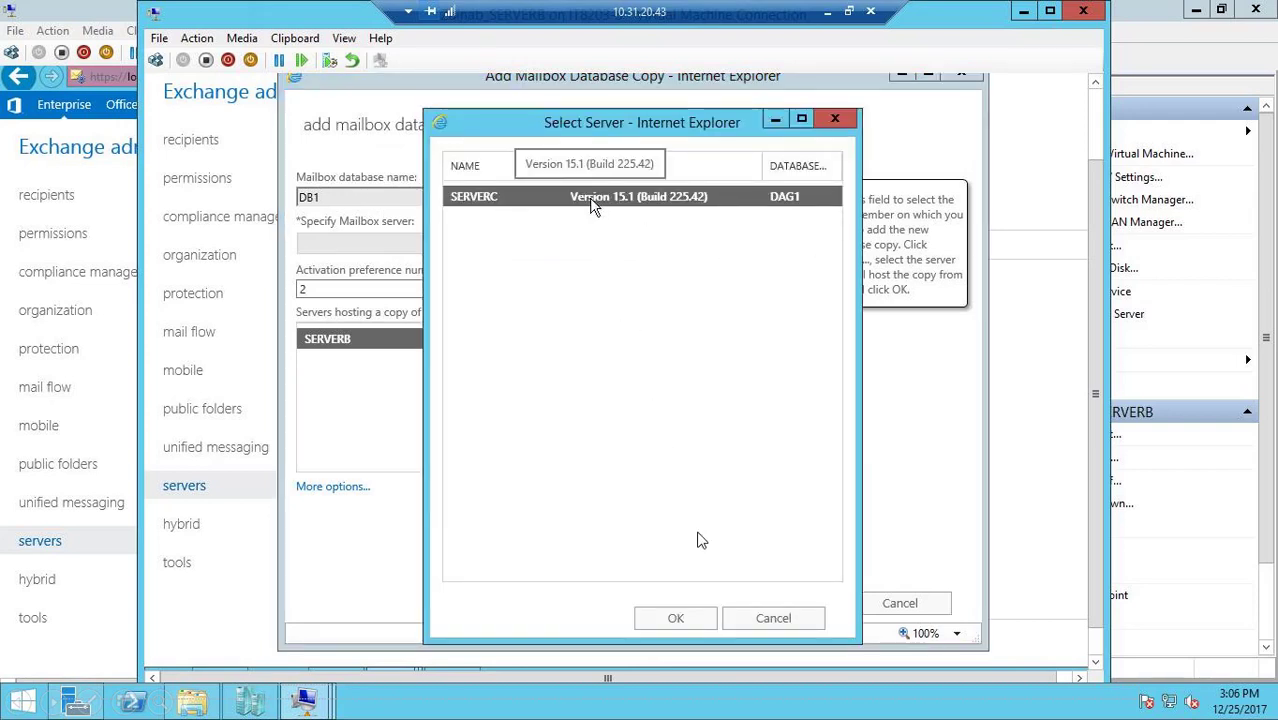
left_click(675, 618)
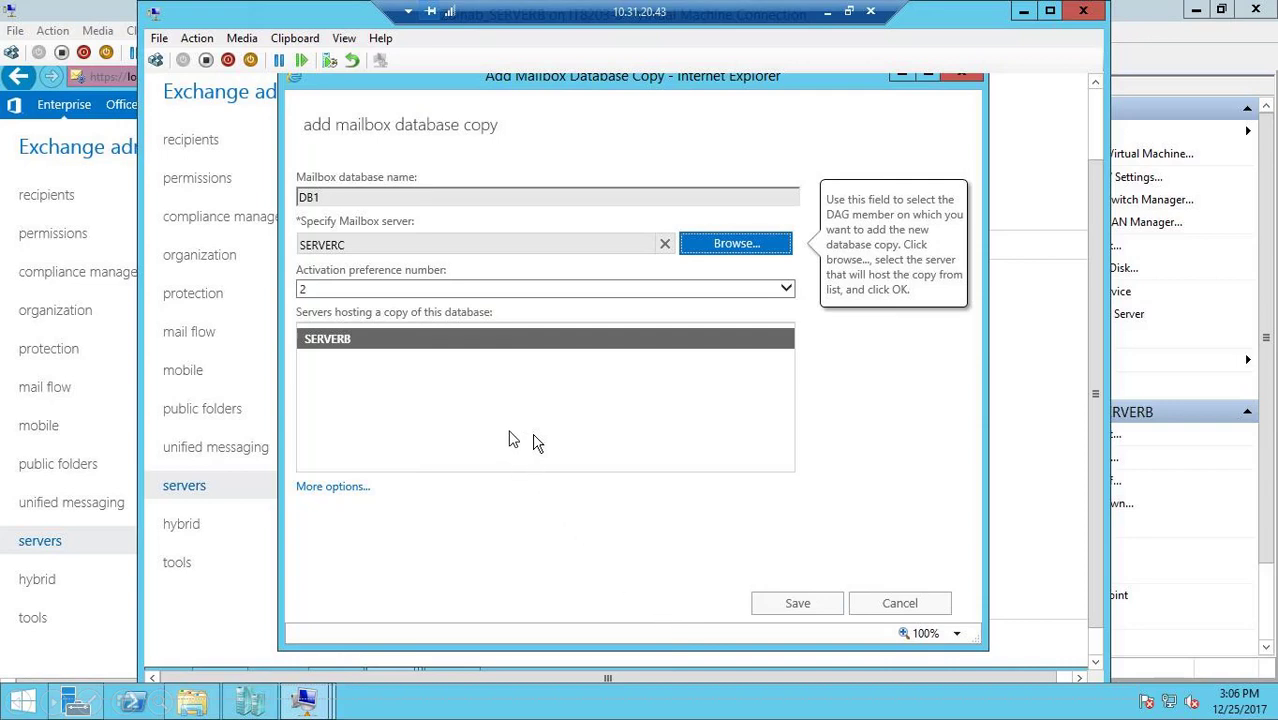
left_click(776, 600)
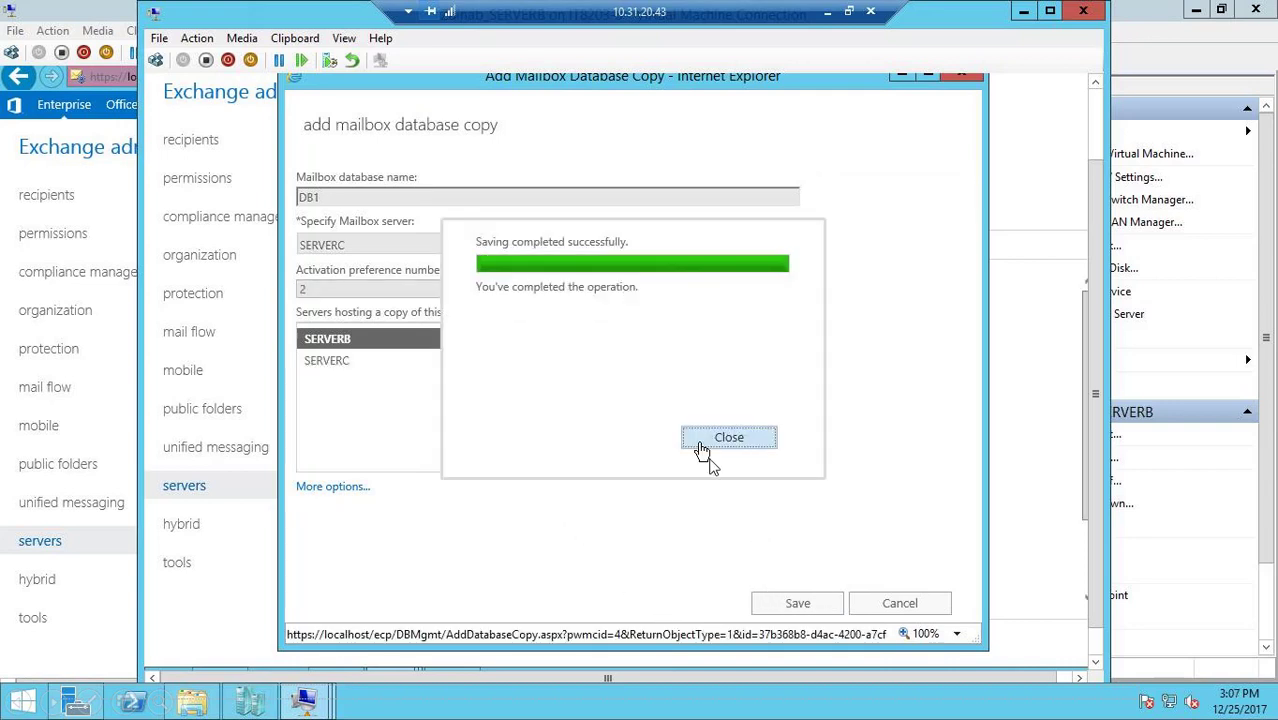
left_click(703, 440)
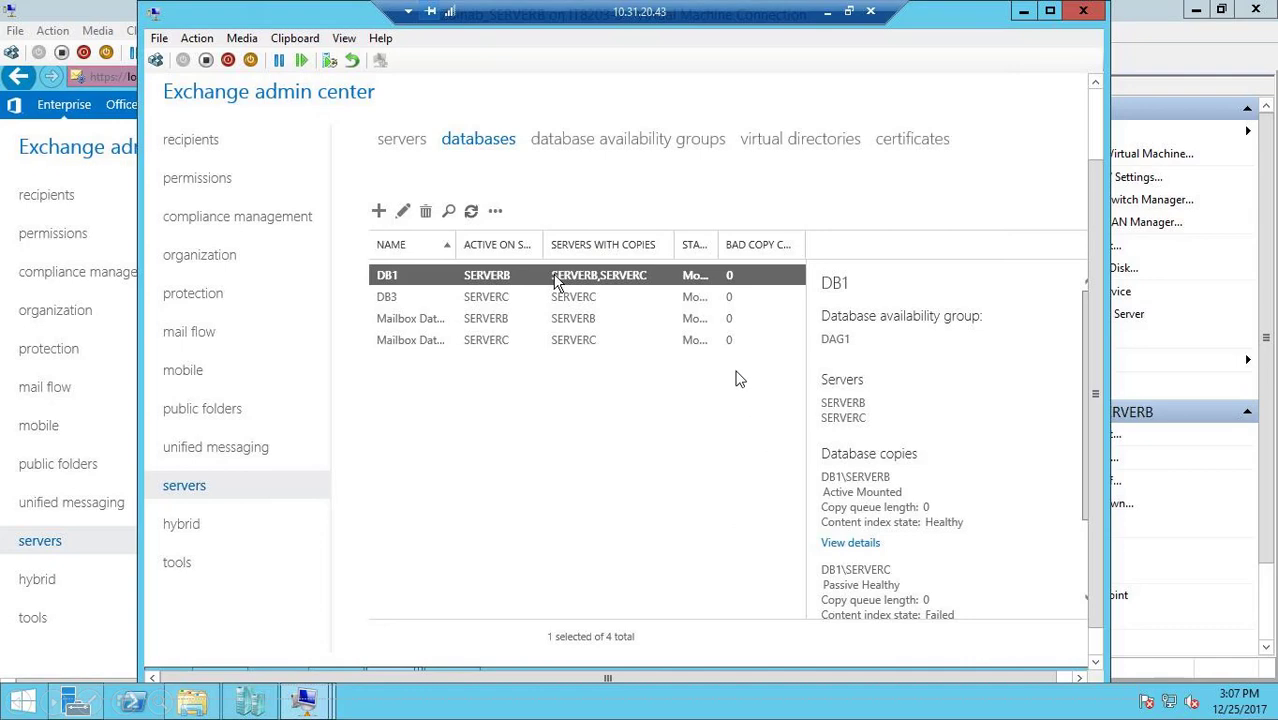
Add a copy of mailbox database DB3 on SERVERB with activation preference number 2
left_click(450, 297)
left_click(495, 210)
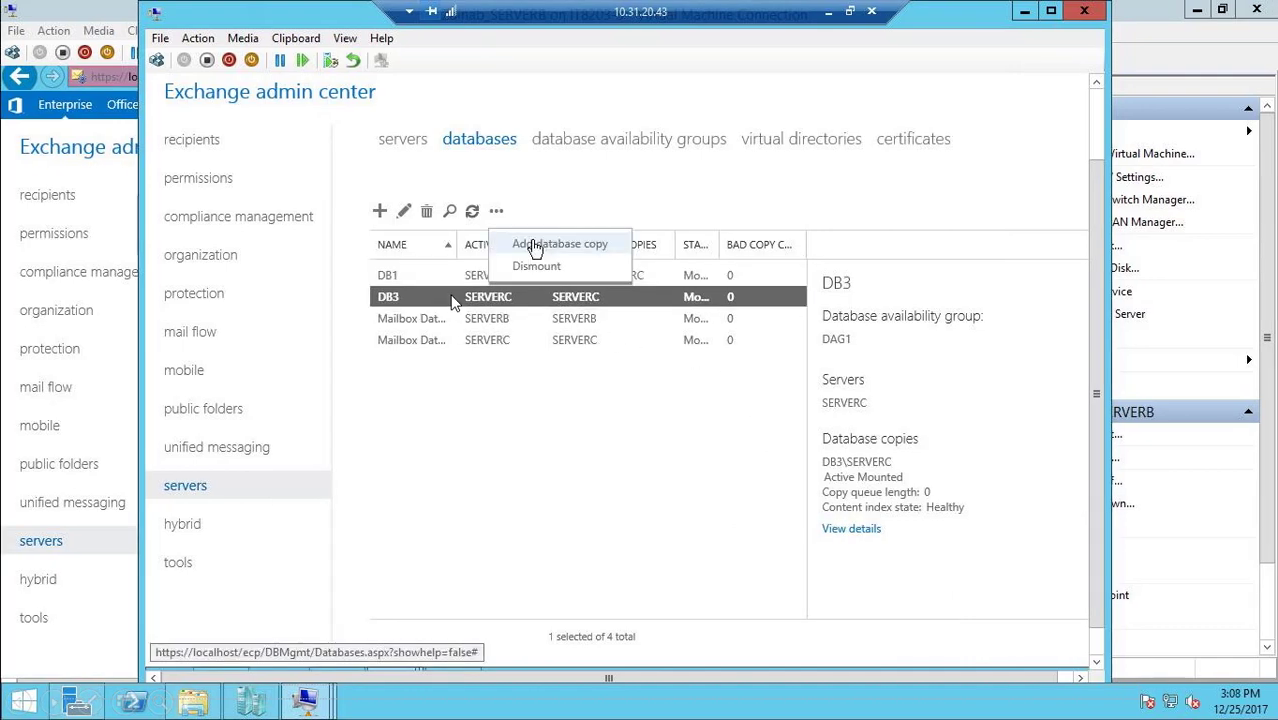
left_click(536, 246)
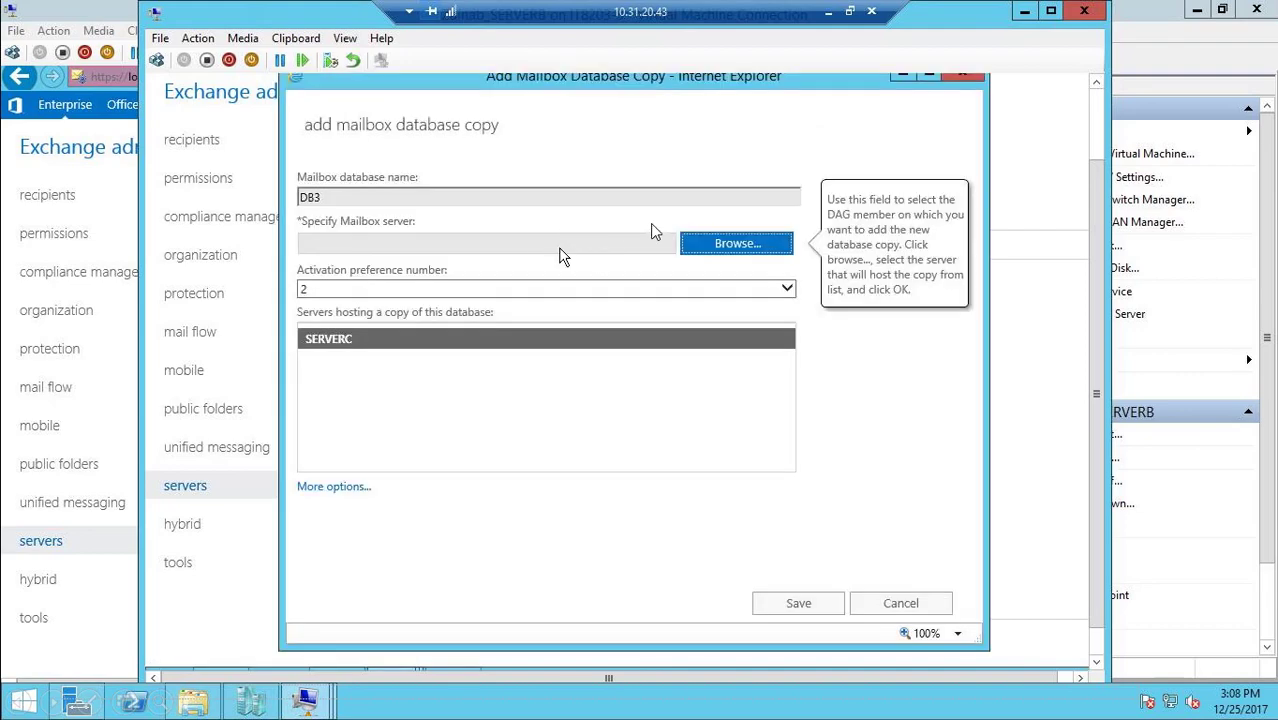
left_click(720, 238)
left_click(676, 618)
left_click(800, 604)
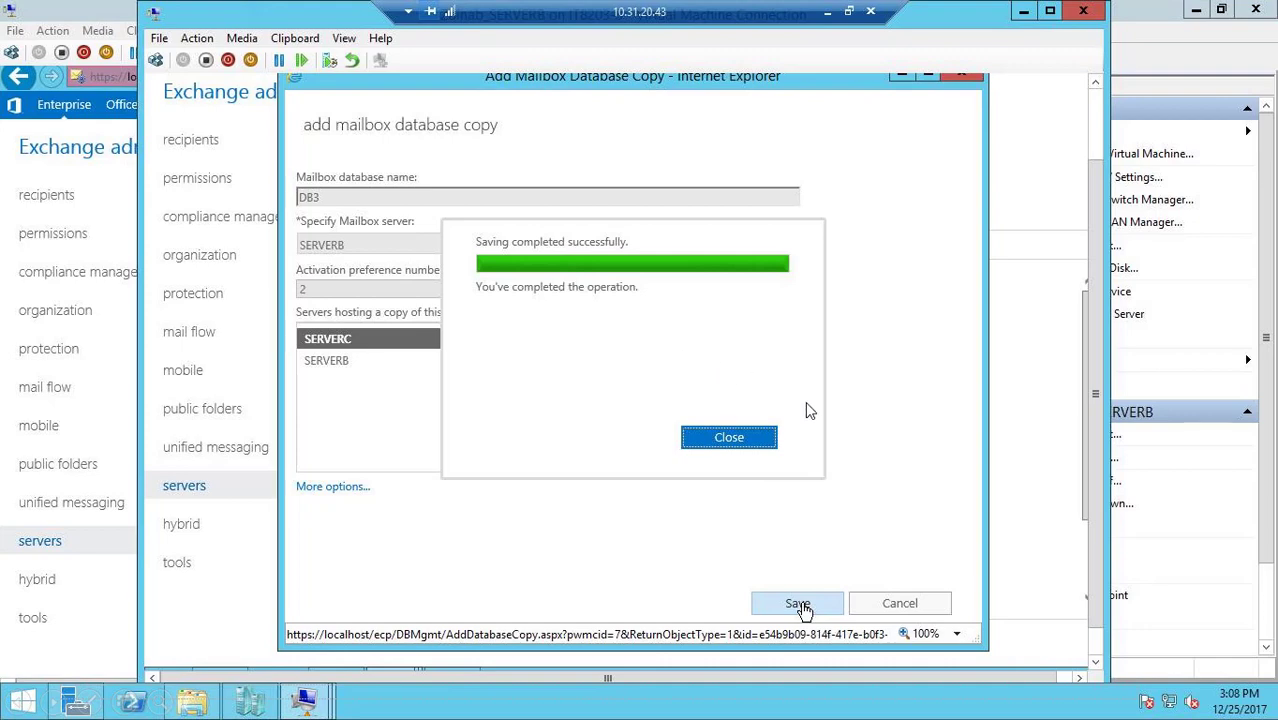
Dismiss the completed database copy dialog and shut down SERVERC with the reason Other (Unplanned)
left_click(729, 438)
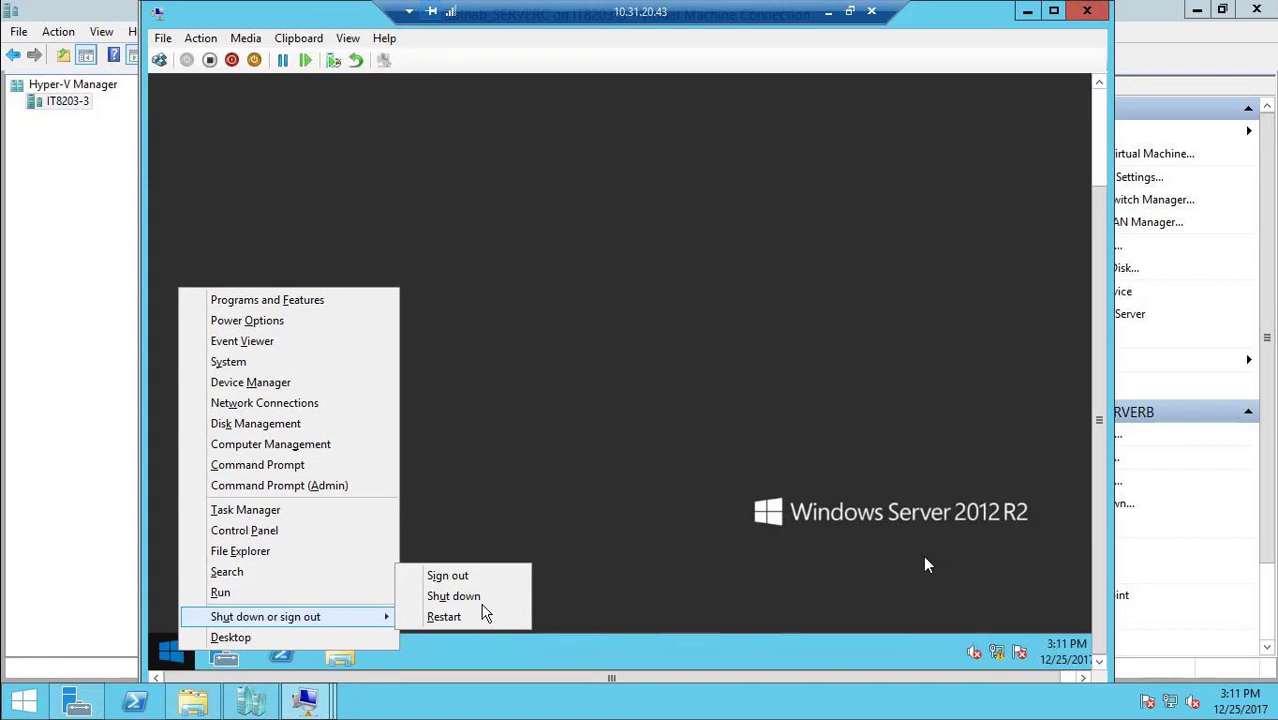
left_click(489, 598)
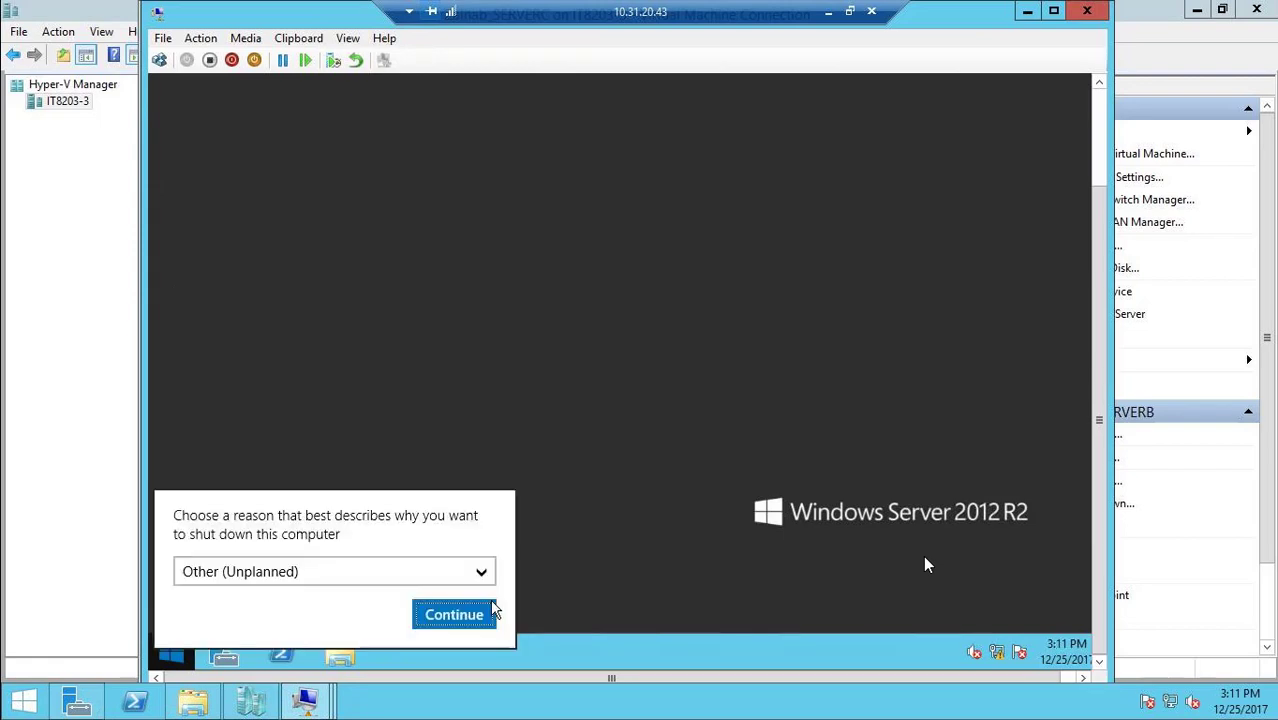
left_click(472, 612)
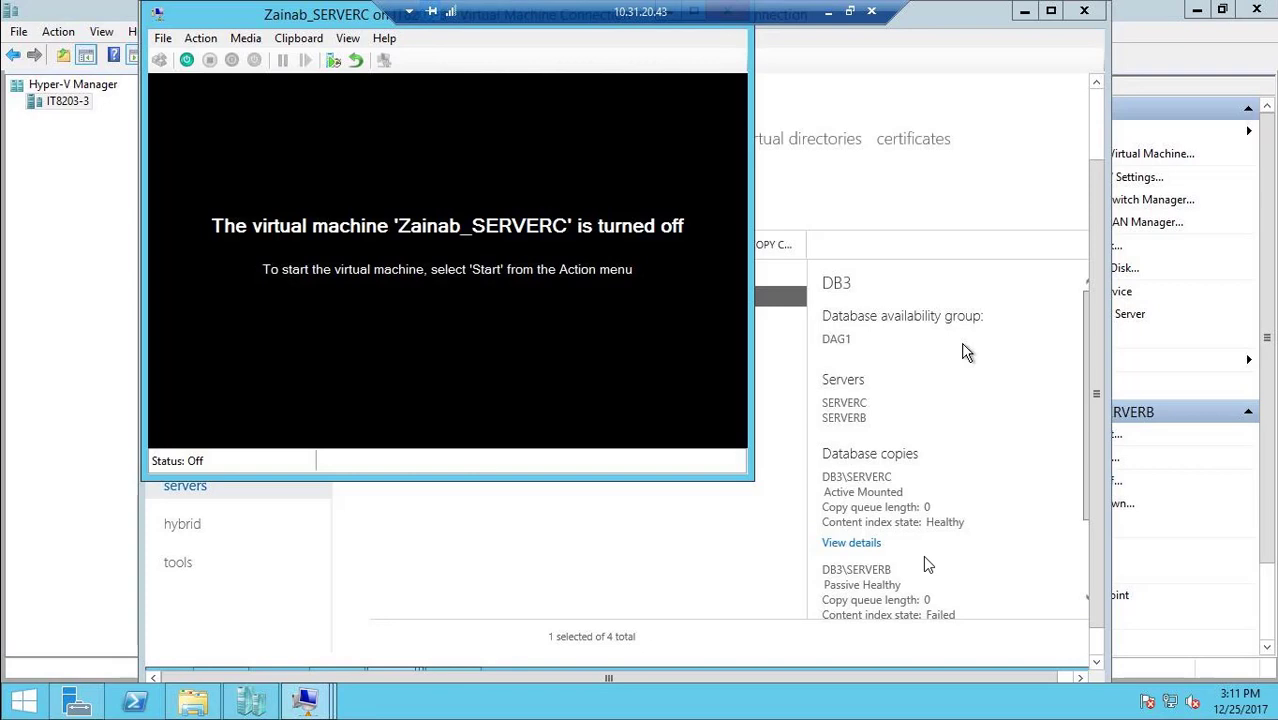
On SERVERB, refresh the Exchange mailbox database list and examine which server DB1 and DB3 are active on
left_click(712, 538)
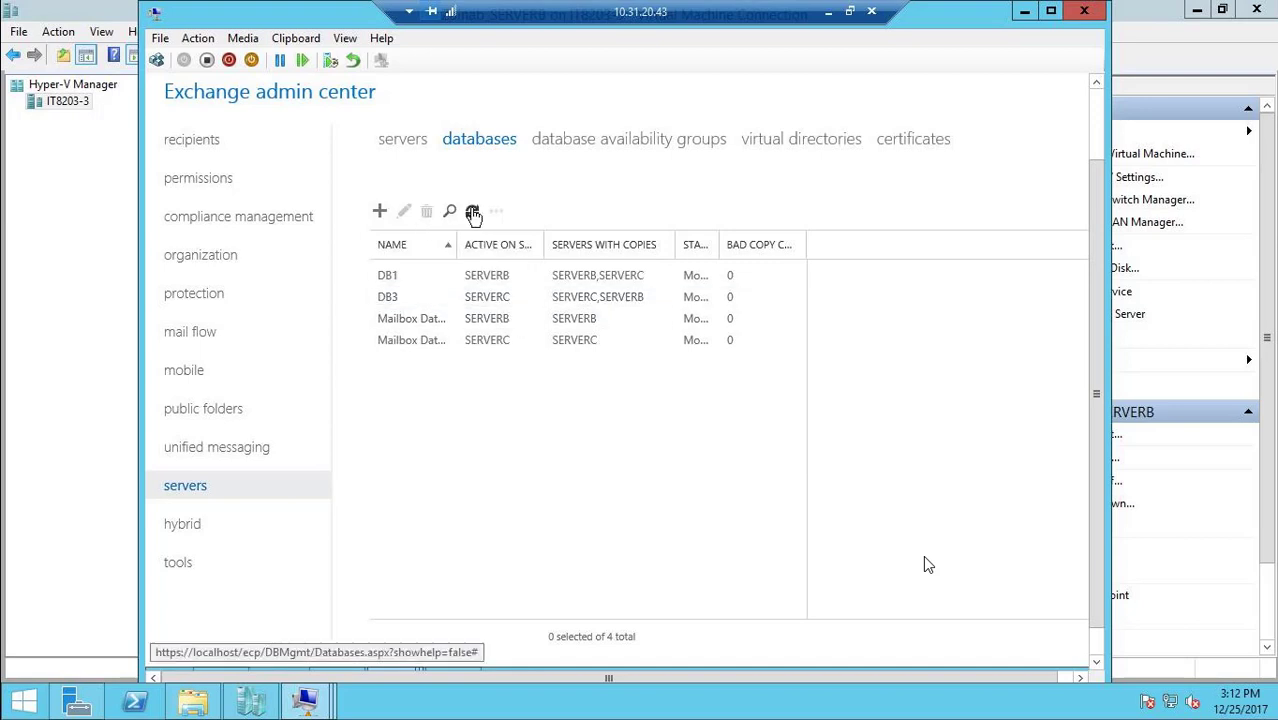
left_click(473, 213)
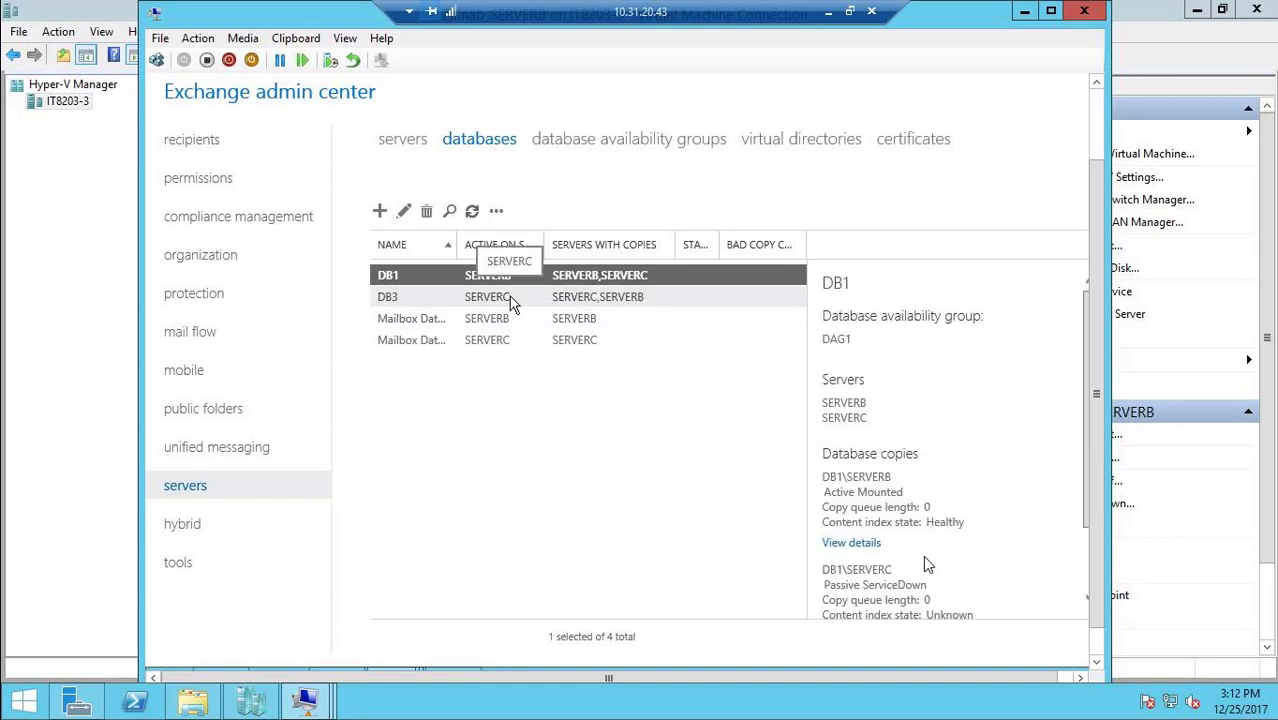
left_click(509, 299)
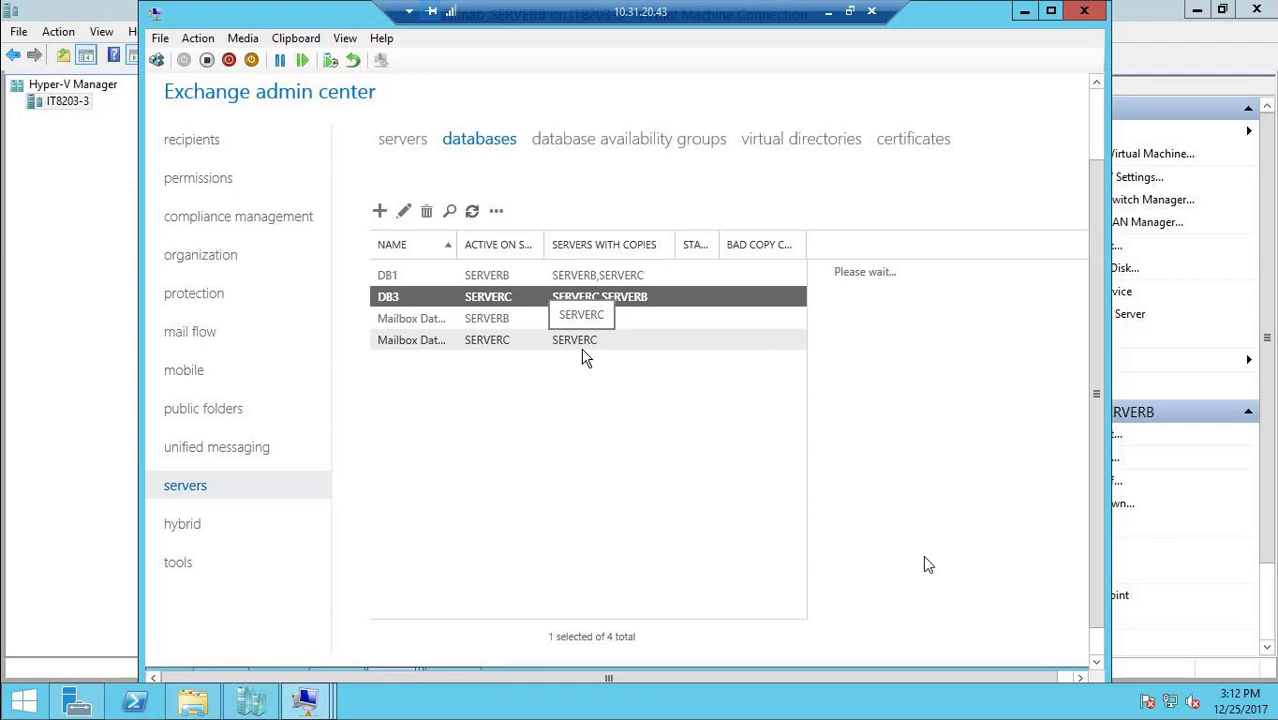
left_click(472, 211)
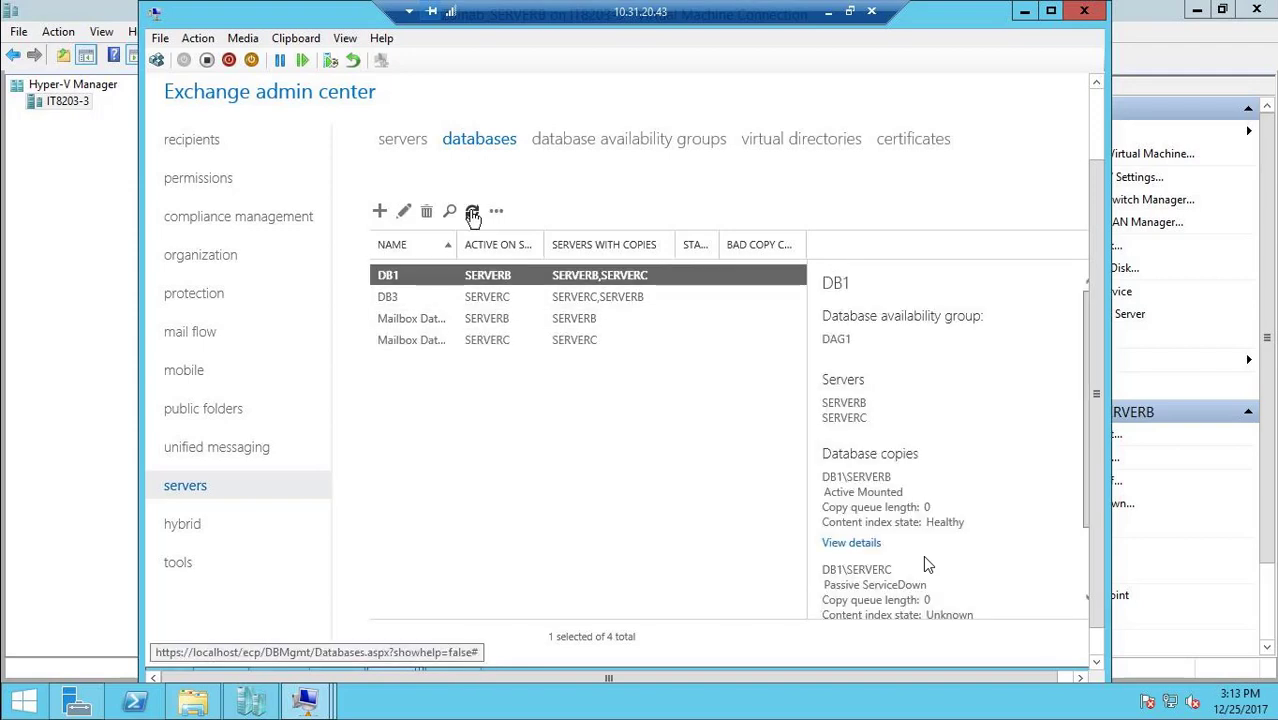
left_click(497, 297)
left_click(471, 211)
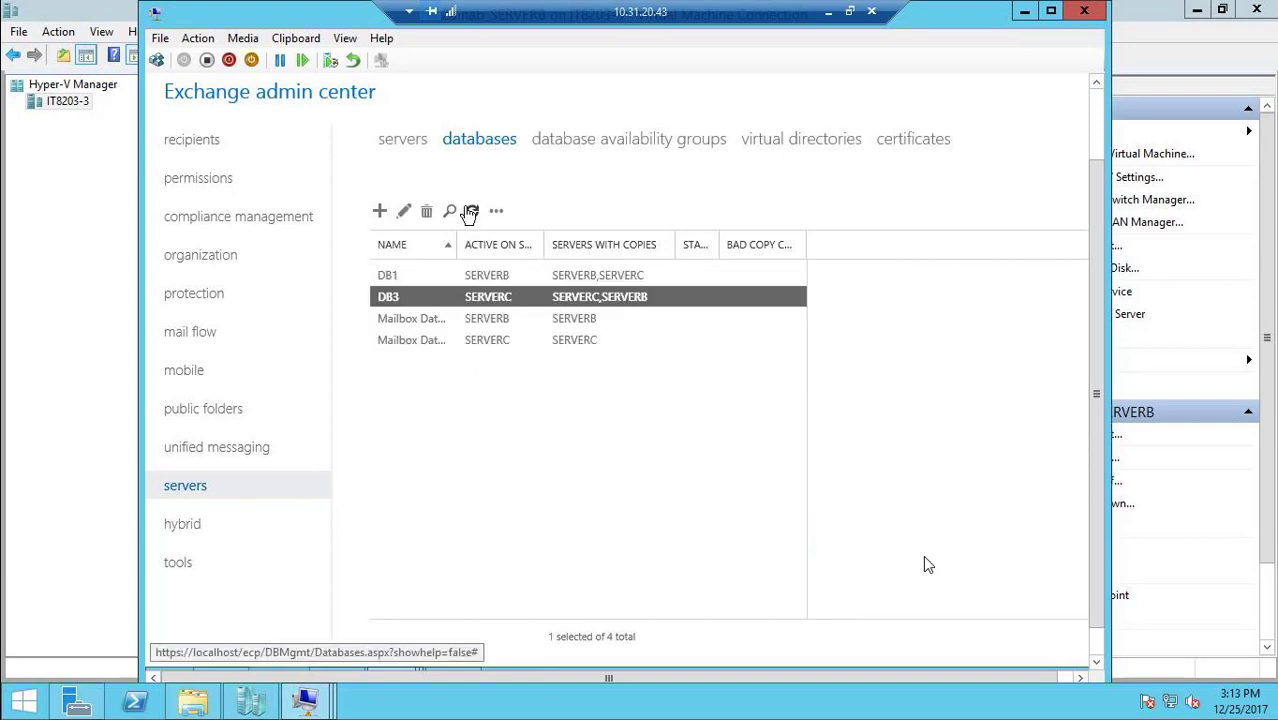
left_click(470, 212)
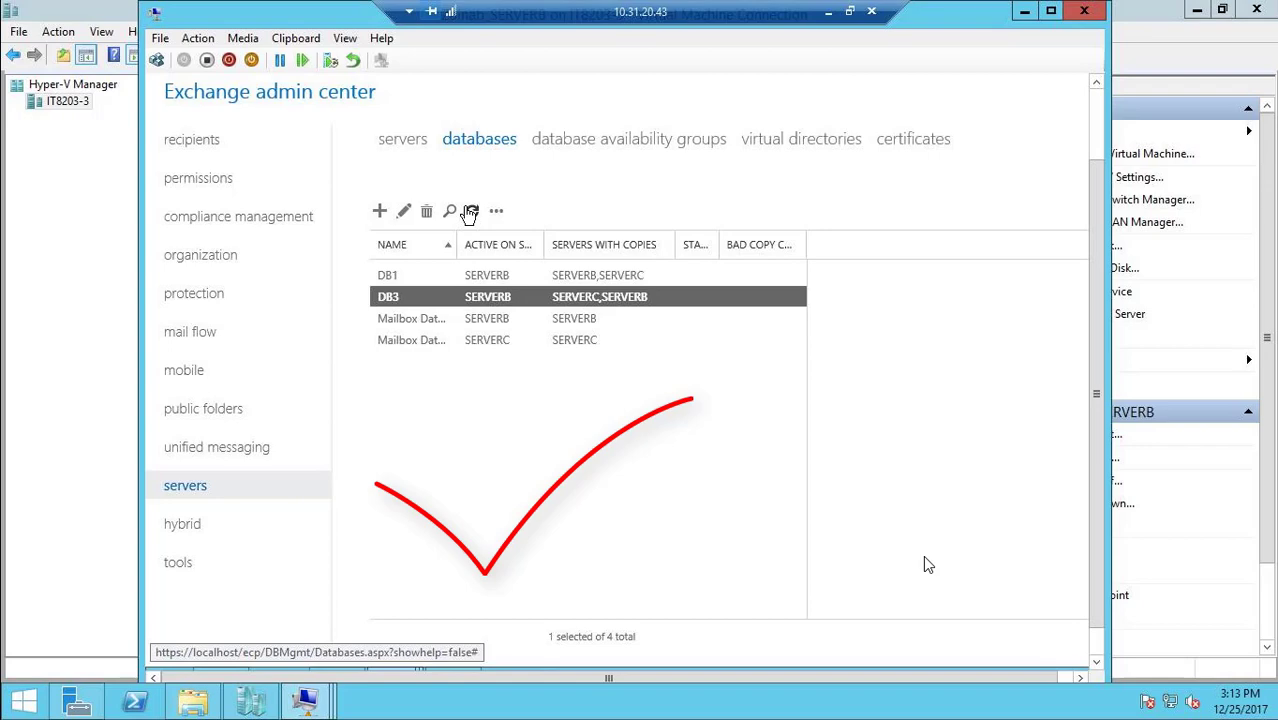
left_click(470, 212)
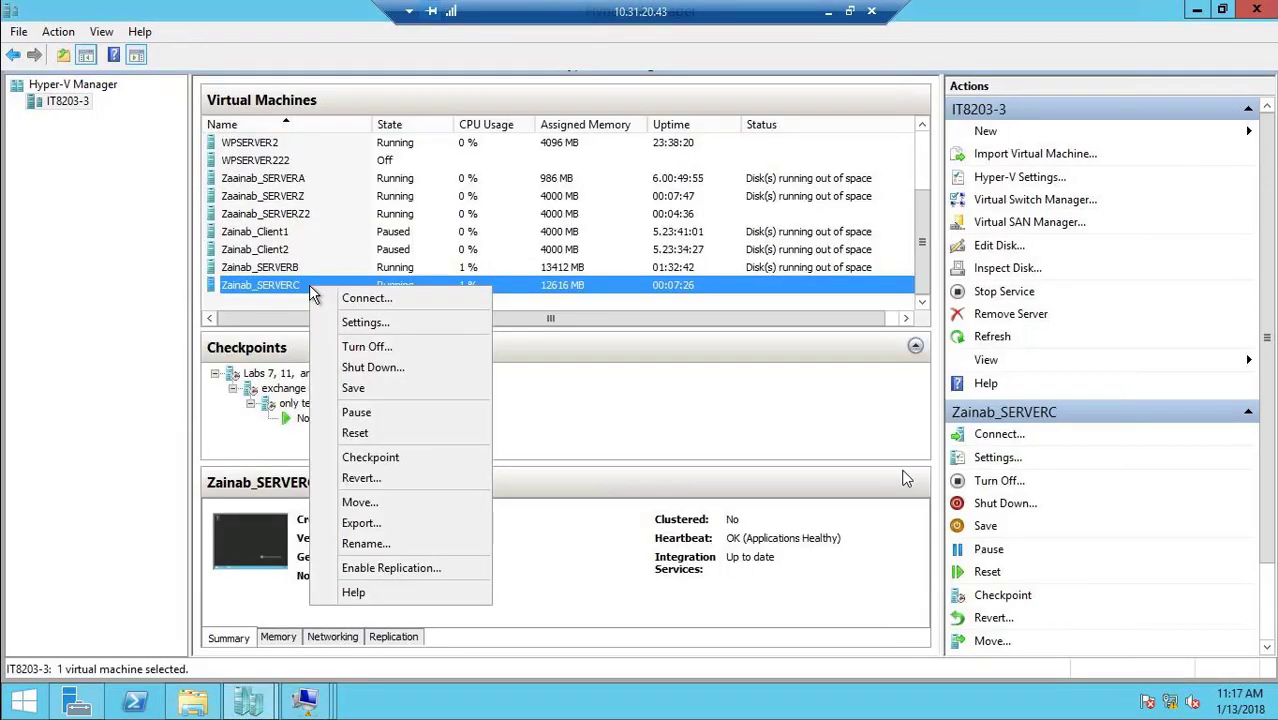
Turn off the SERVERC virtual machine in Hyper-V Manager, and reload the Exchange admin center databases page on SERVERB
left_click(378, 346)
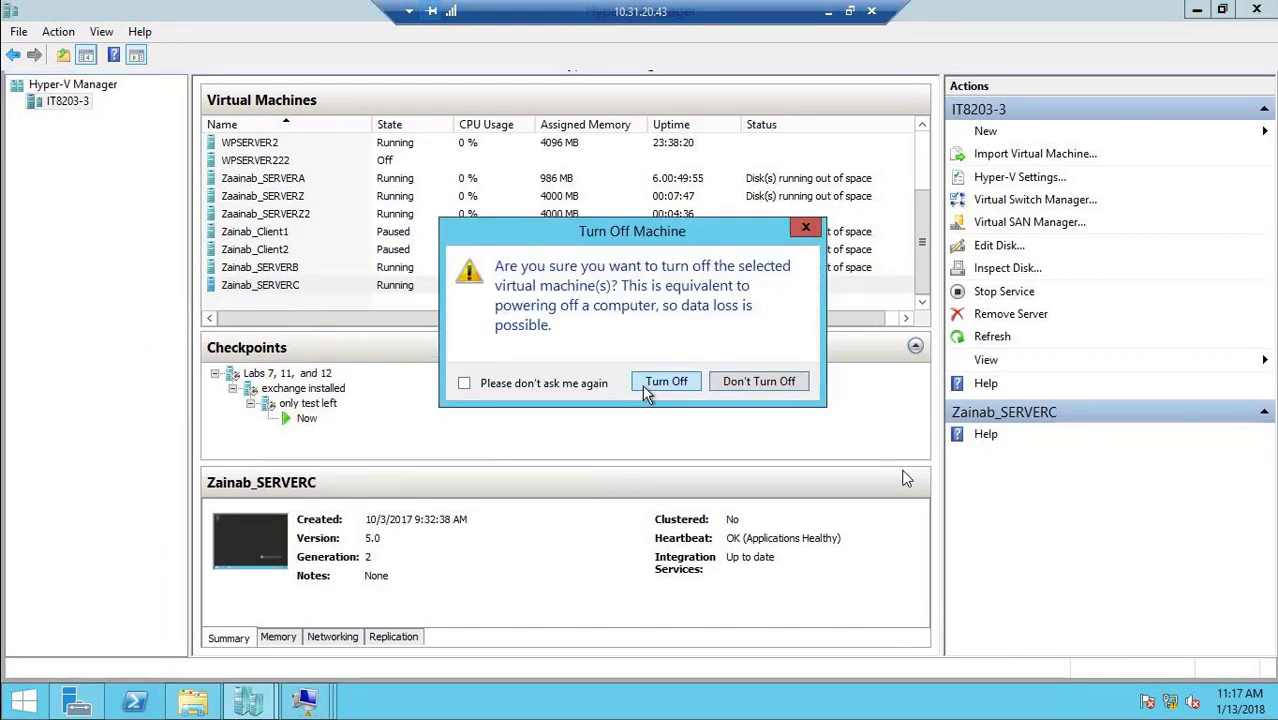
left_click(662, 382)
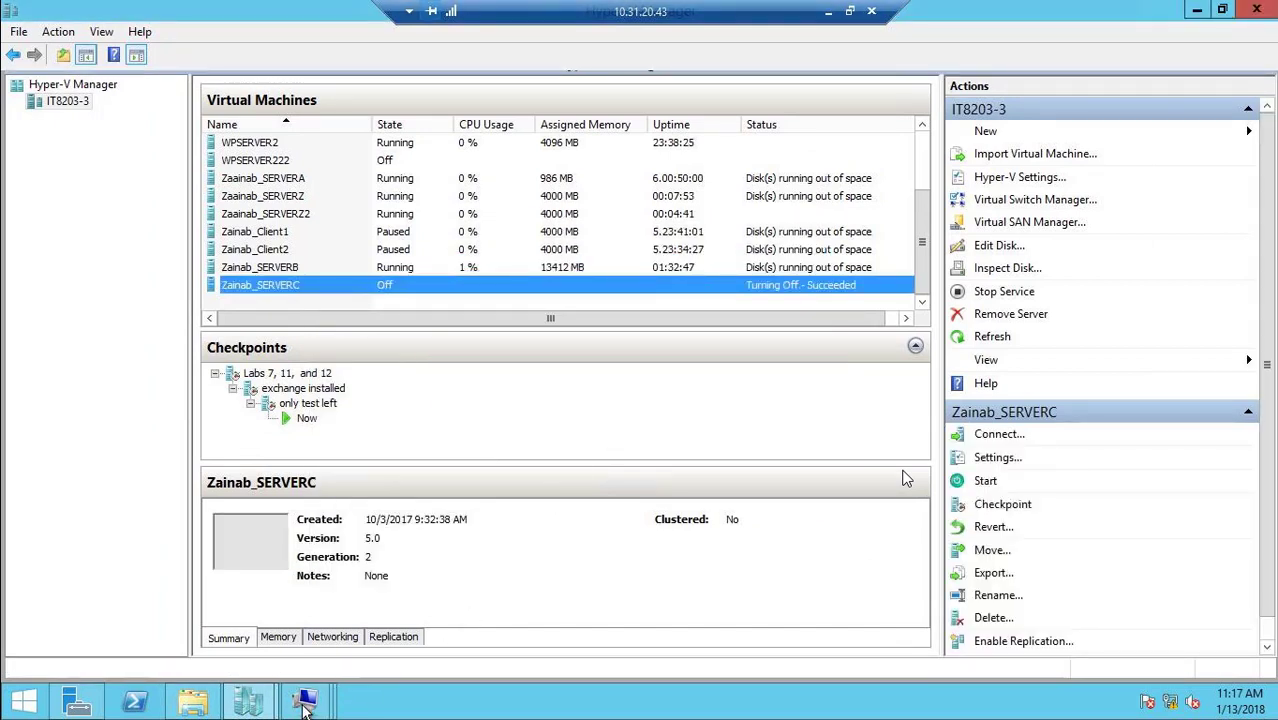
mouse_move(305, 700)
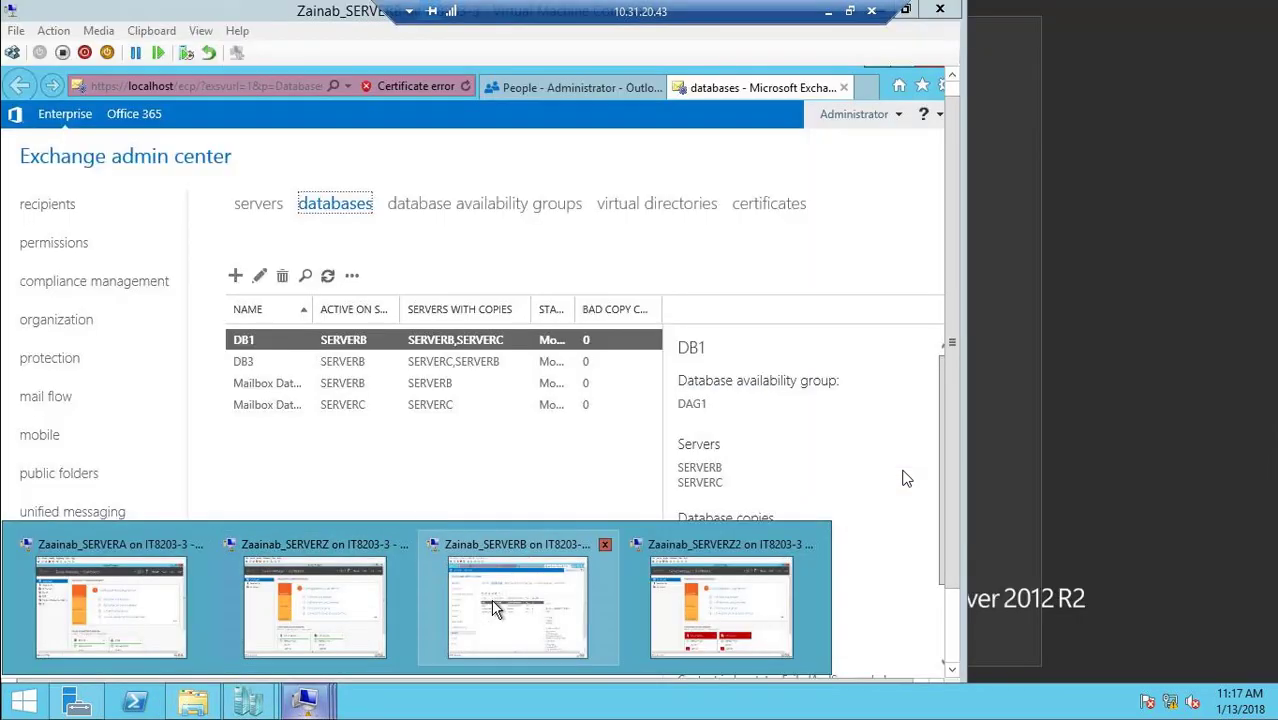
left_click(495, 608)
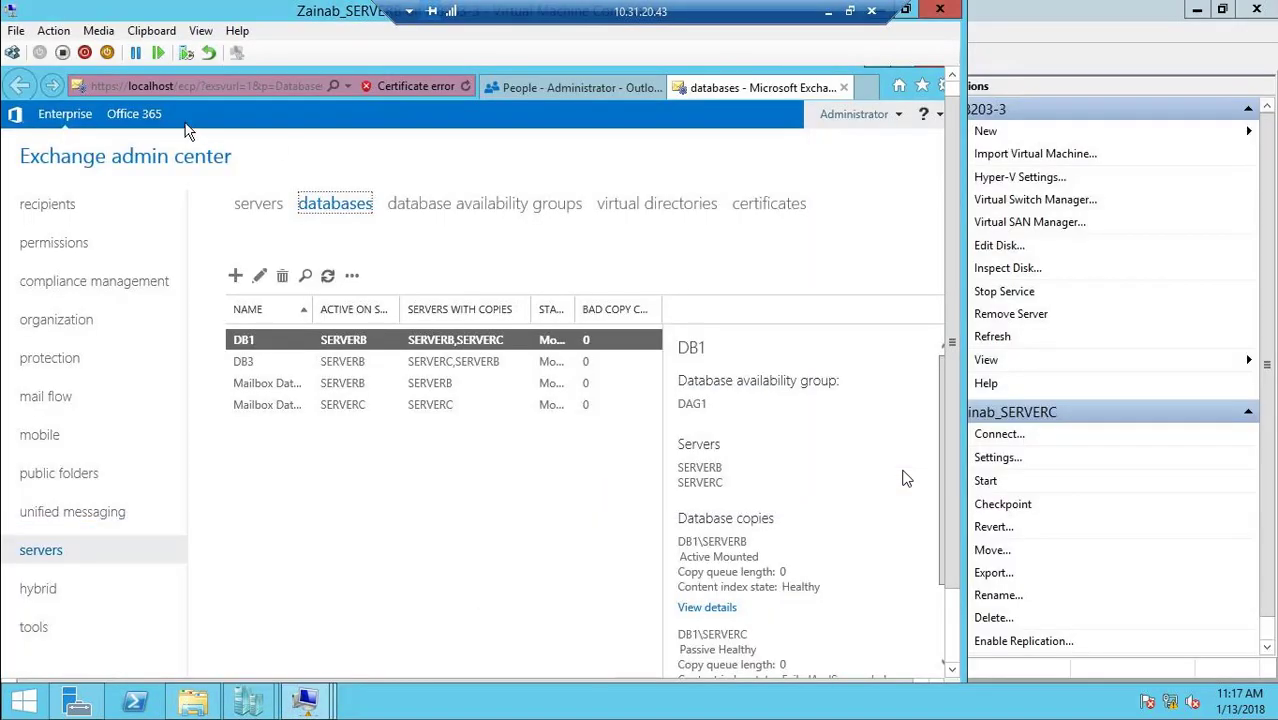
left_click(470, 90)
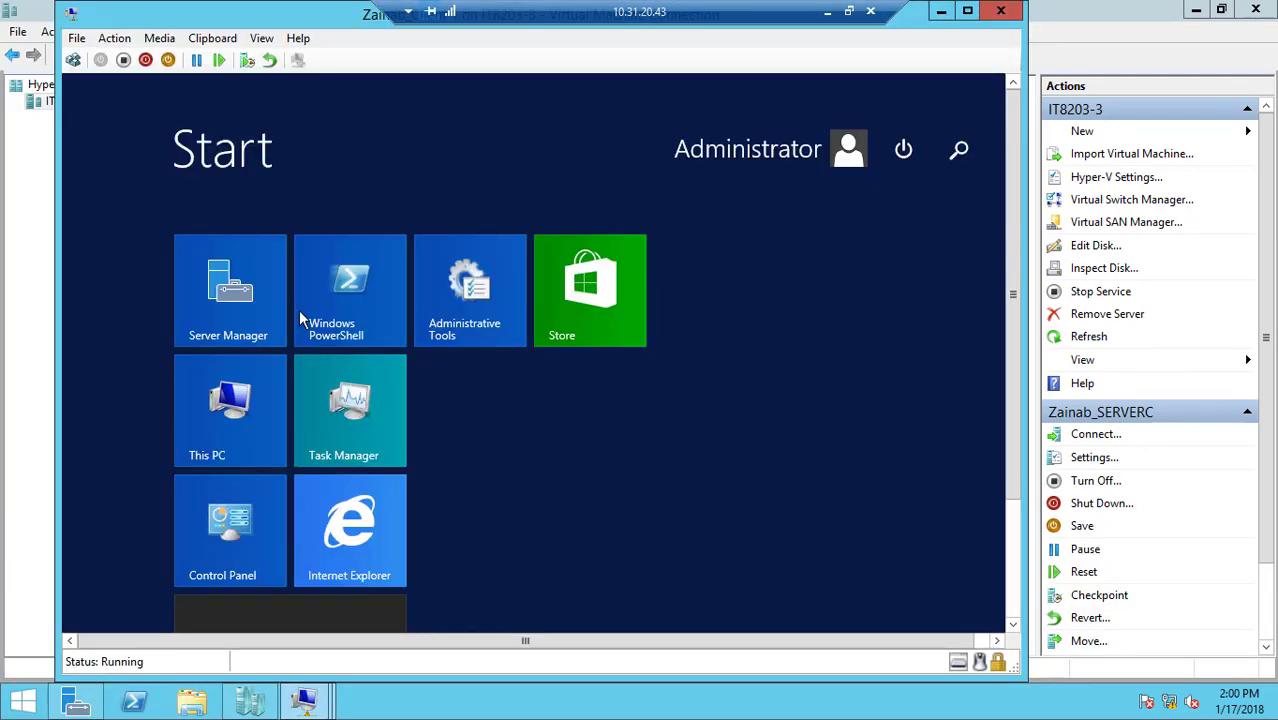
left_click(330, 515)
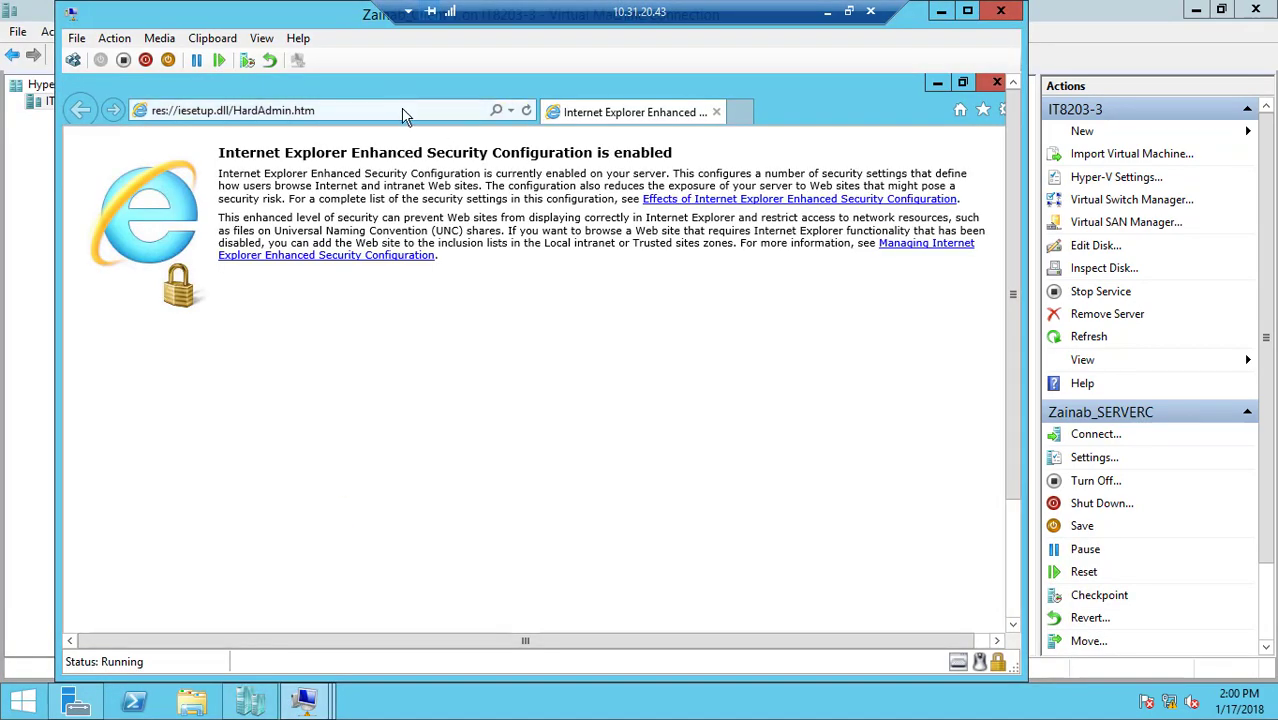
left_click(401, 111)
type("local")
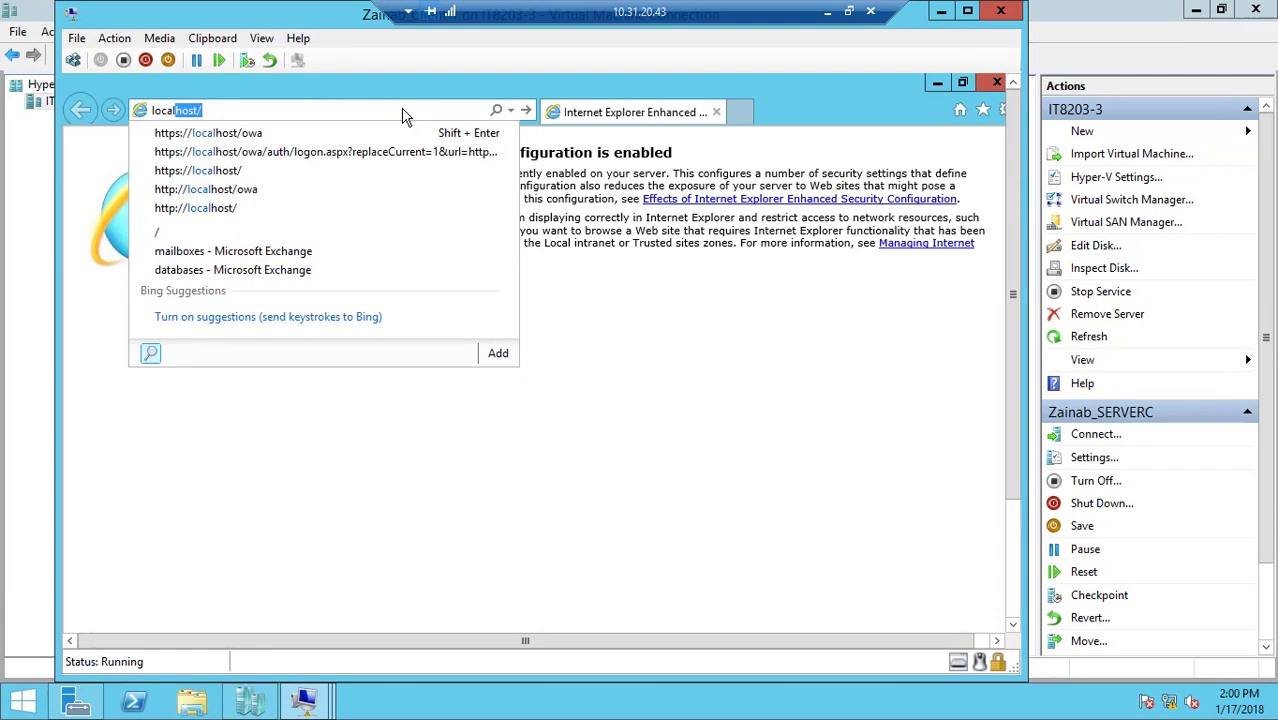
key("Down")
key("Return")
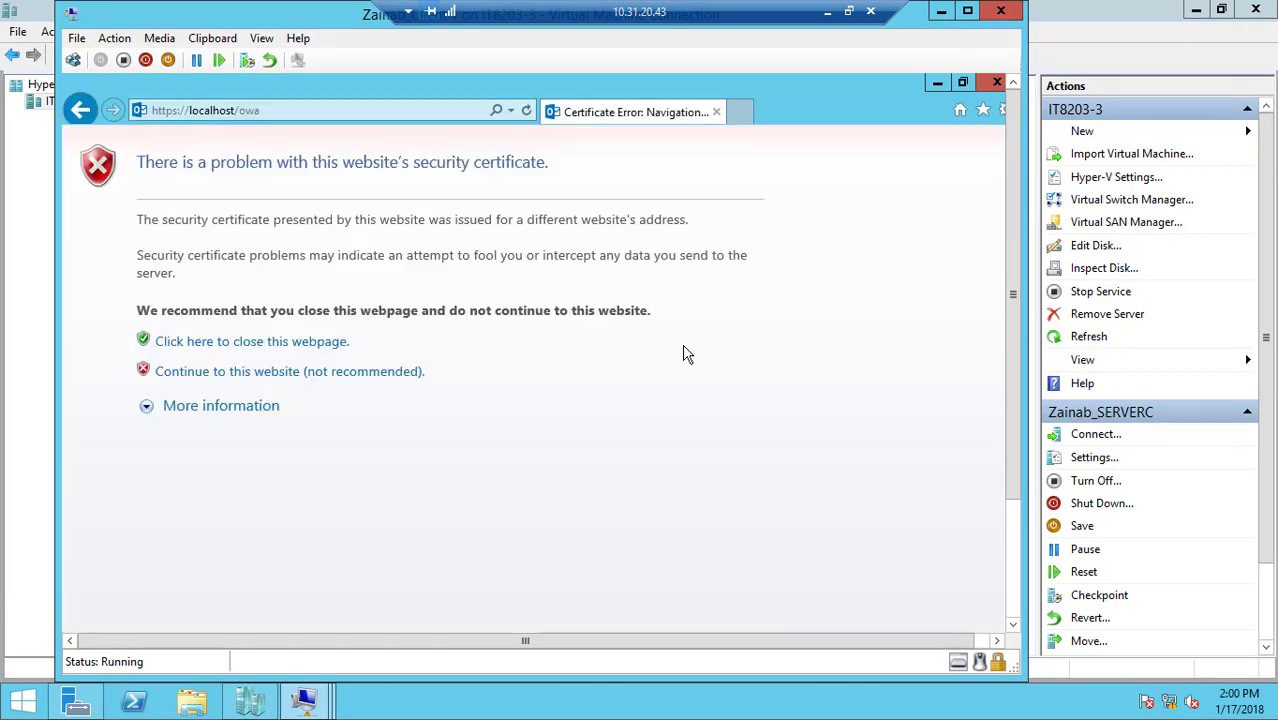
left_click(381, 381)
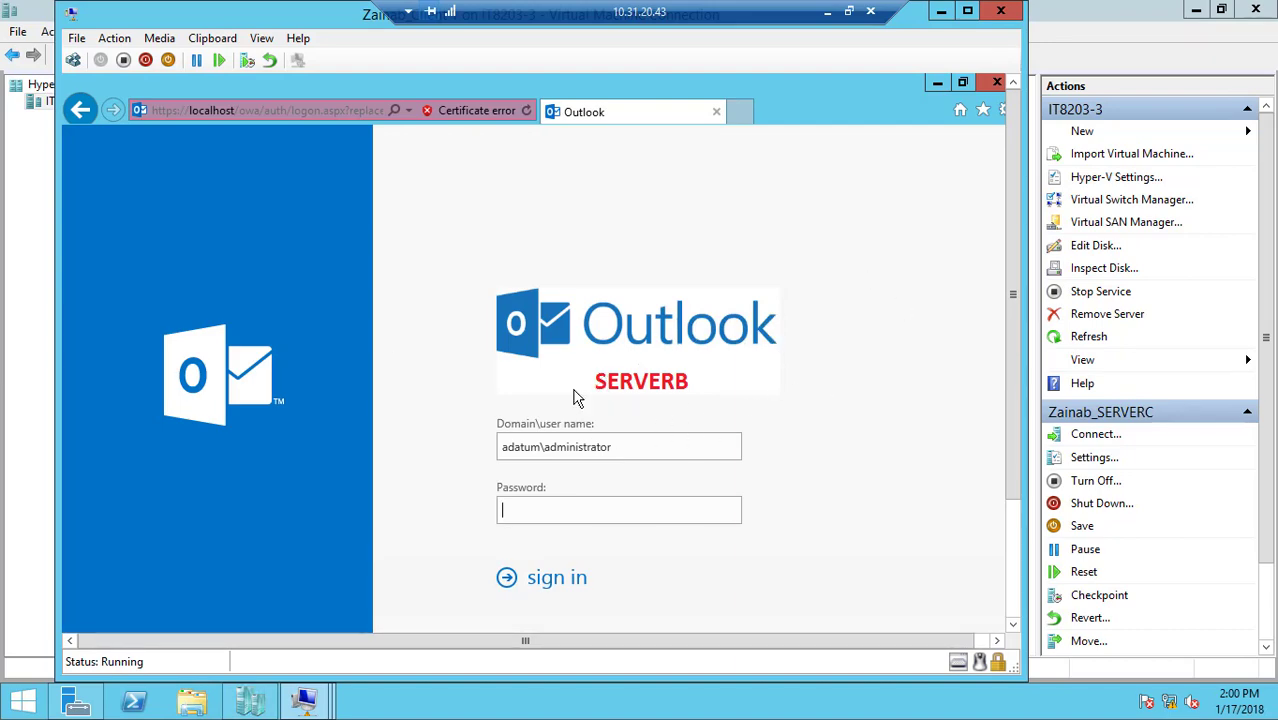
left_click(941, 11)
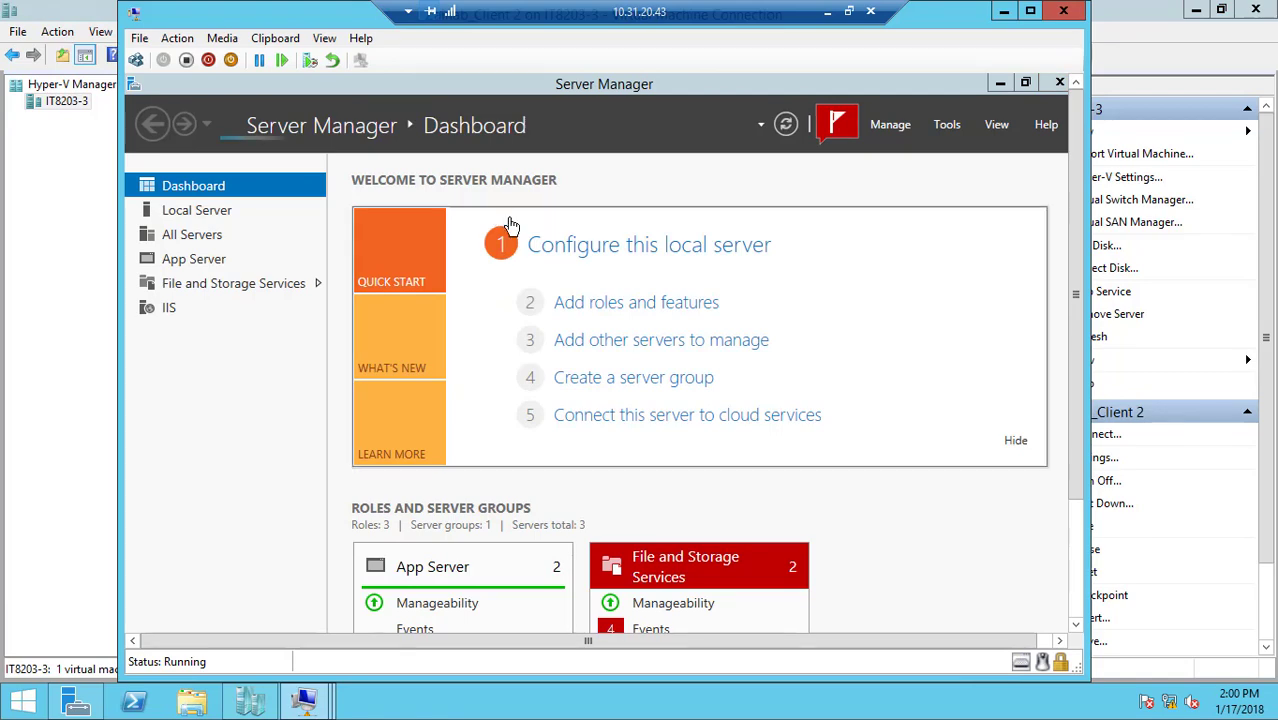
key("super")
left_click(400, 515)
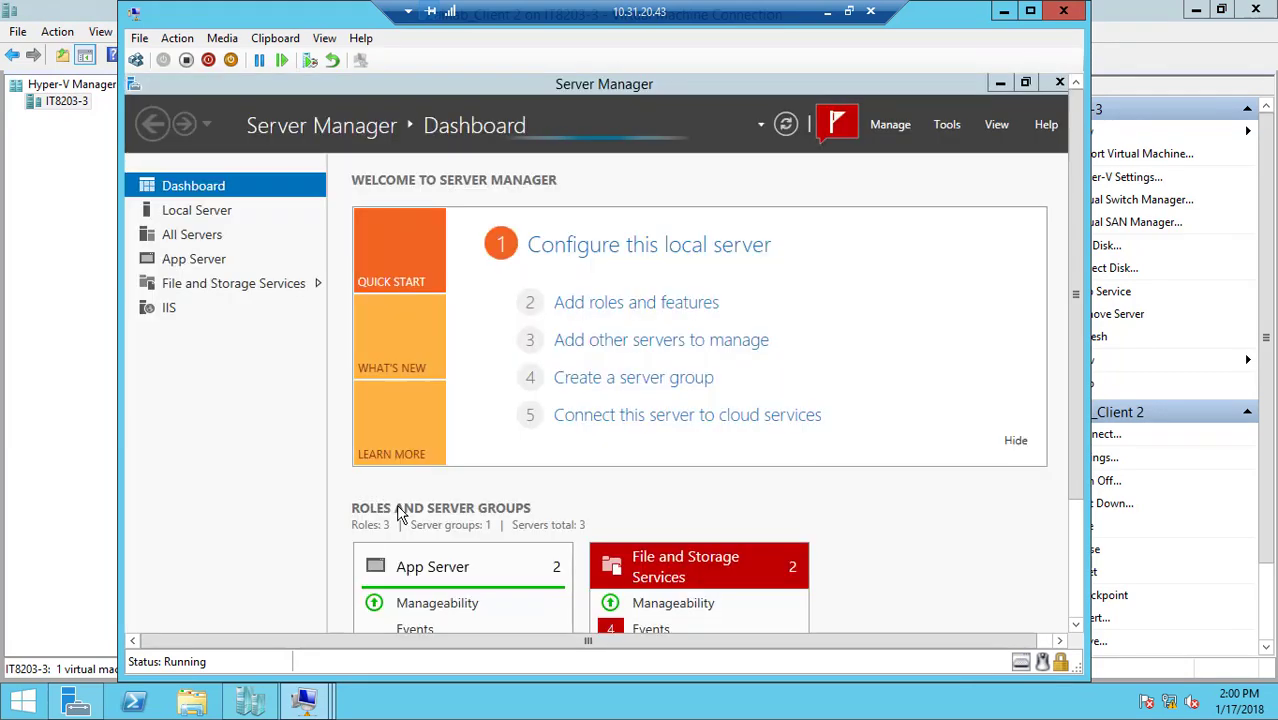
left_click(489, 119)
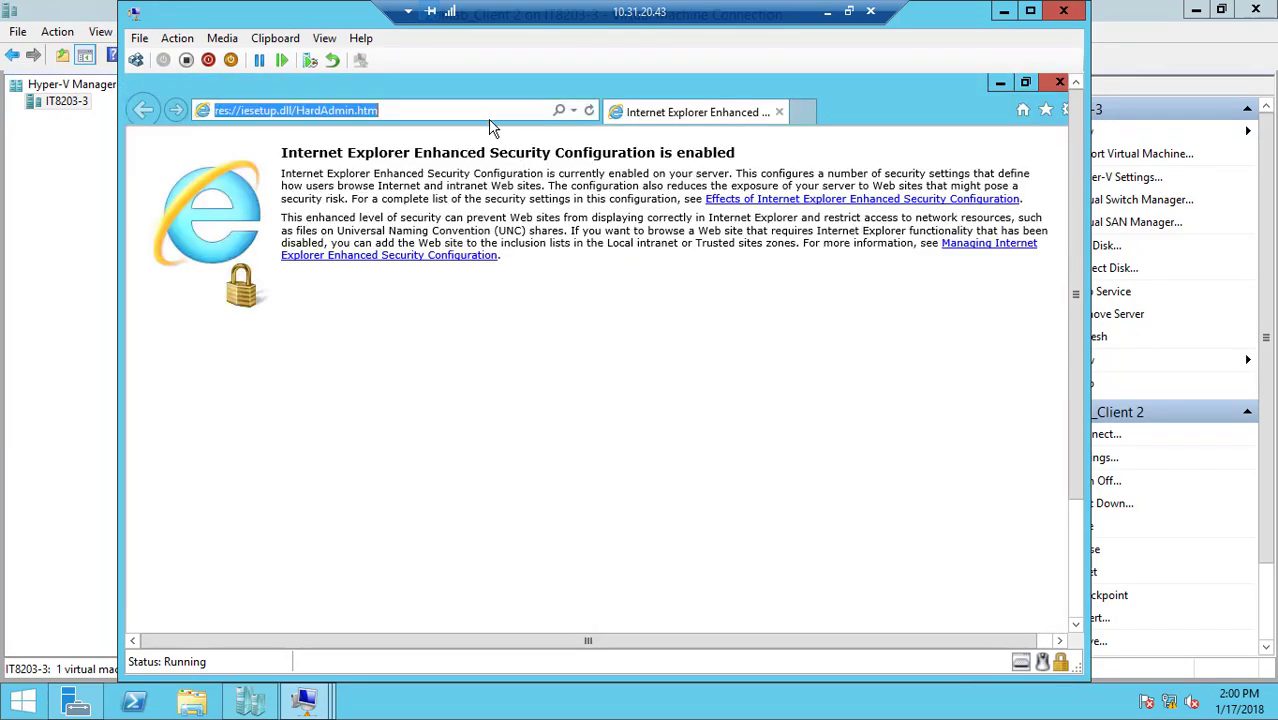
type("local")
left_click(489, 130)
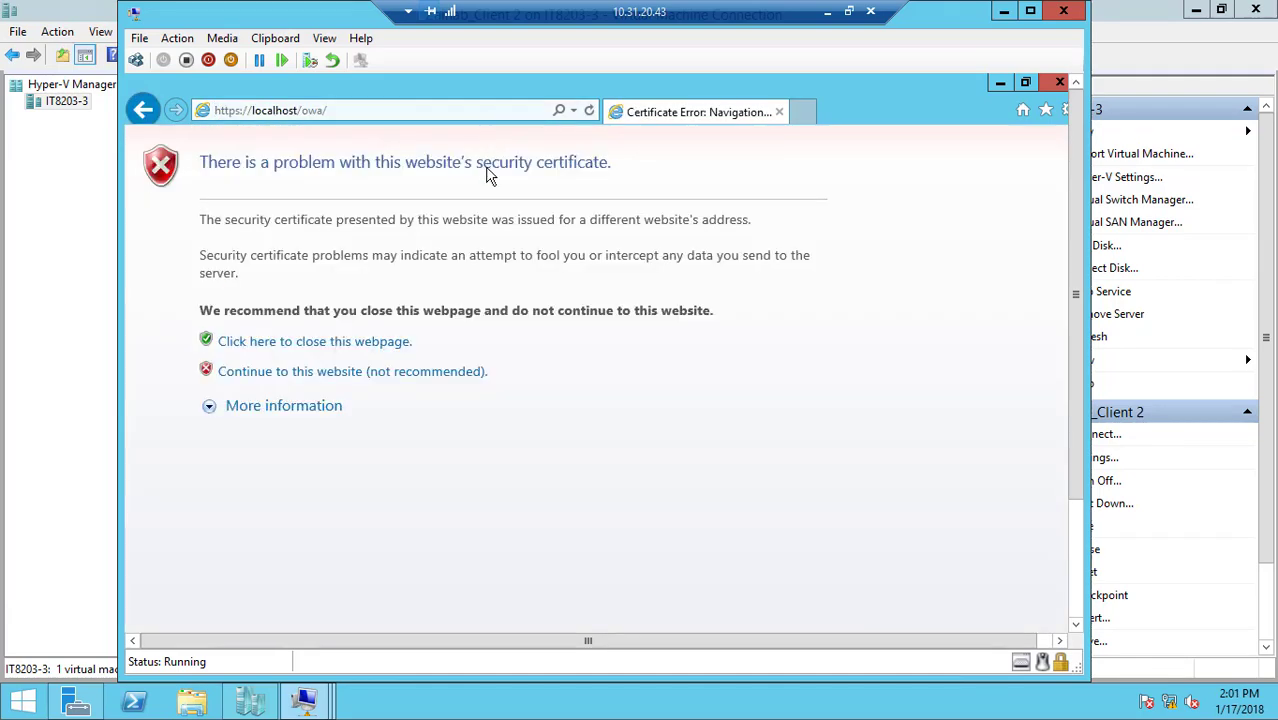
left_click(441, 377)
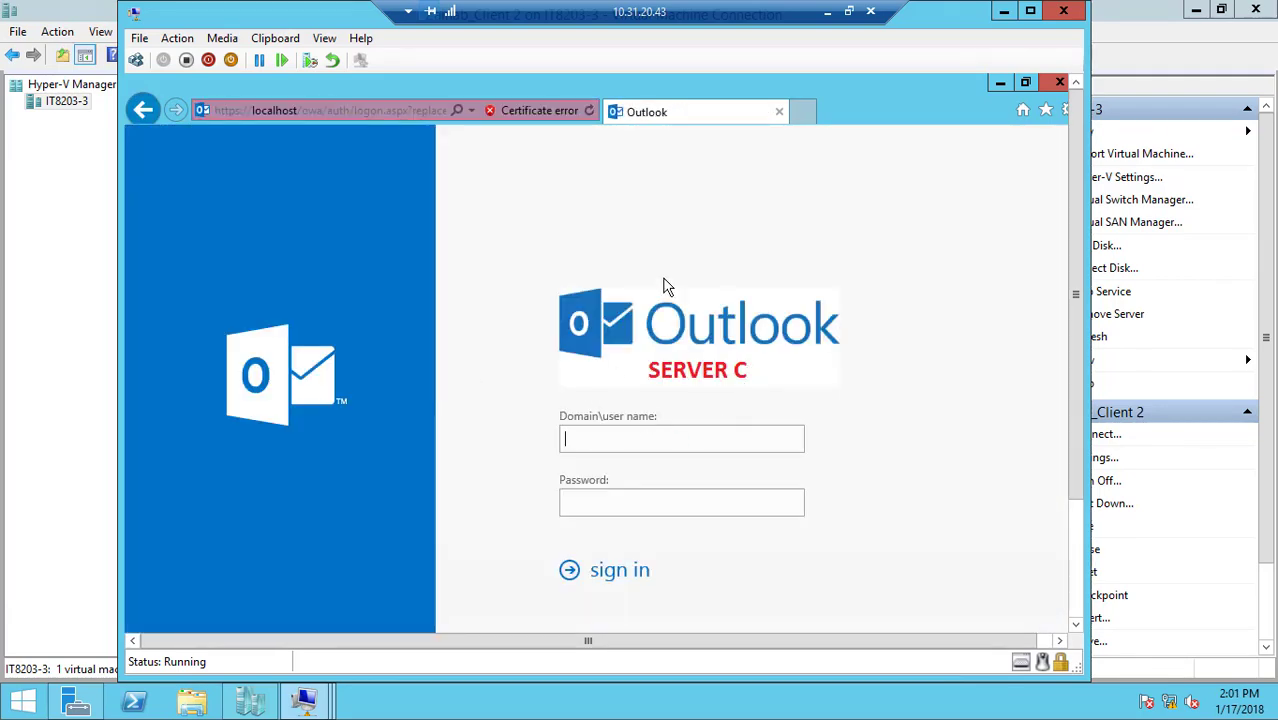
left_click(1005, 13)
Turn off the SERVERC virtual machine in Hyper-V Manager
left_click(372, 288)
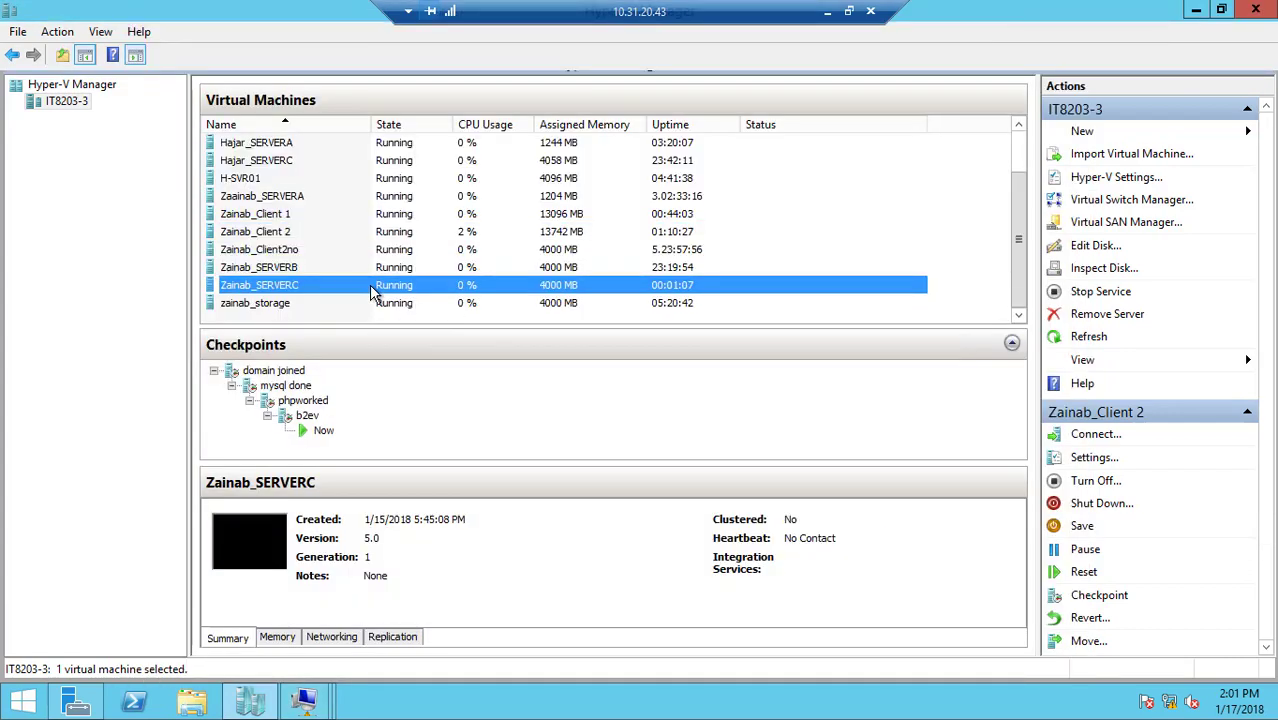
right_click(372, 290)
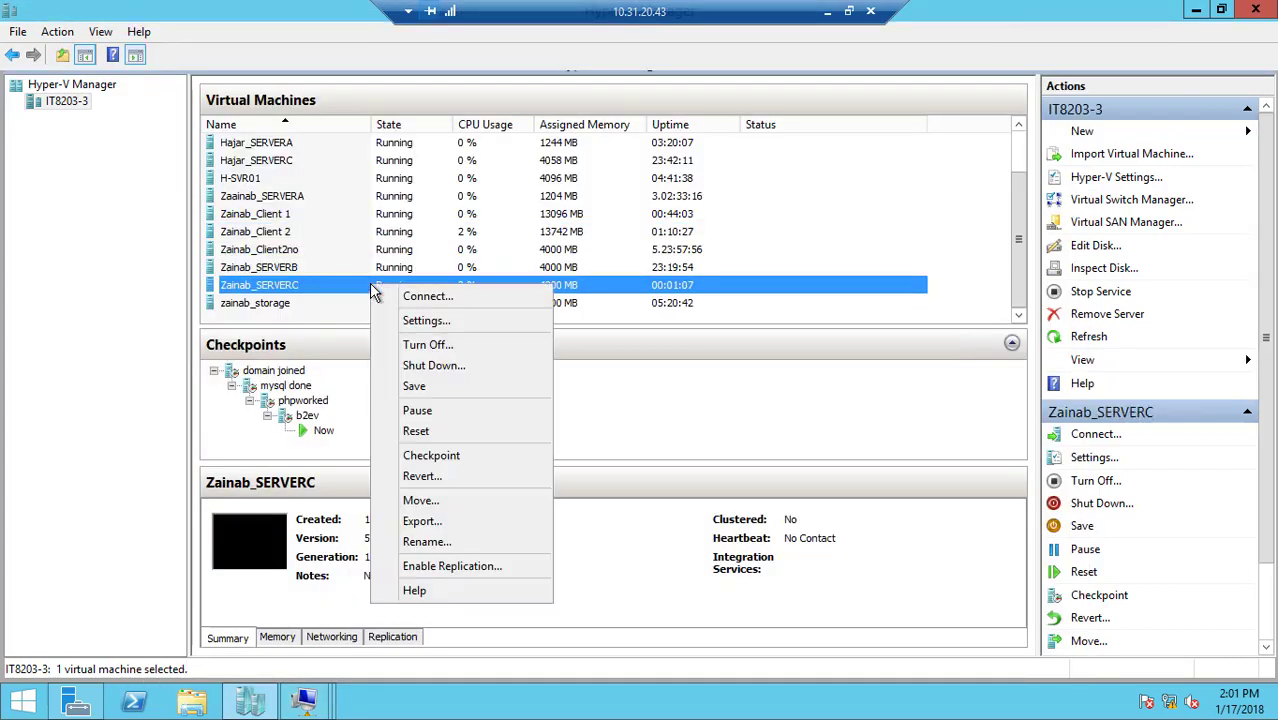
left_click(432, 350)
left_click(662, 382)
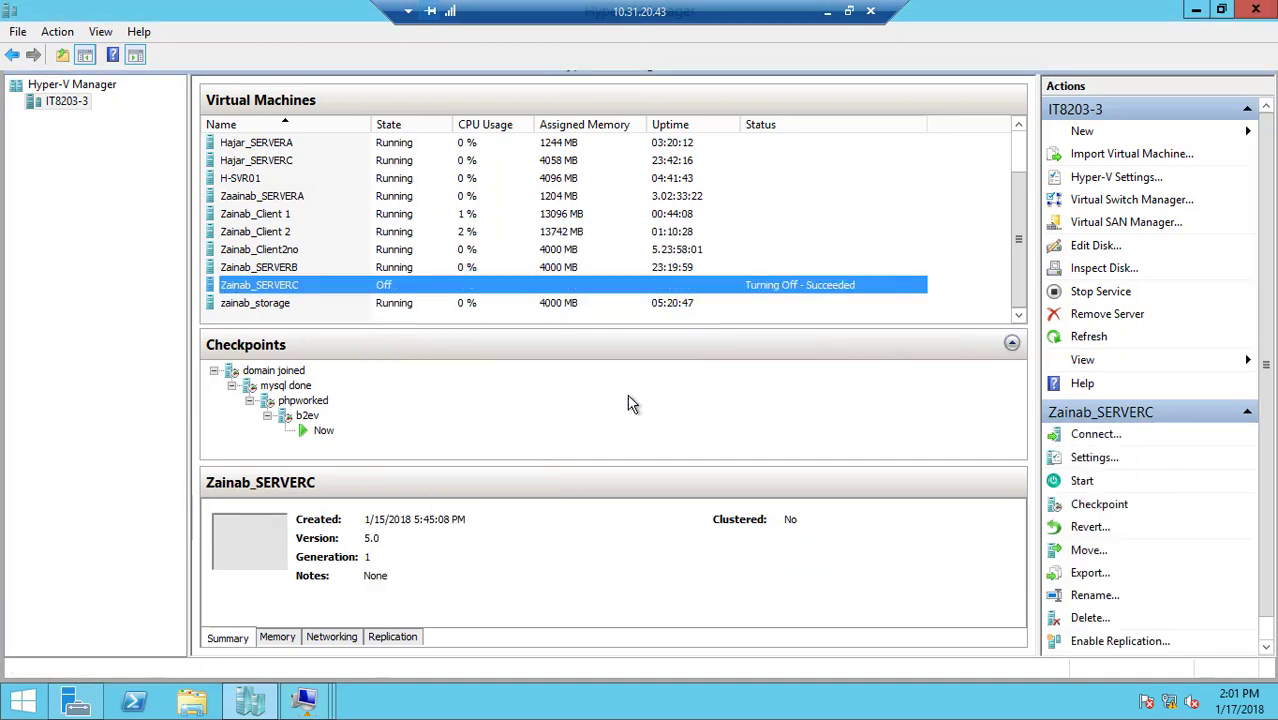
mouse_move(305, 700)
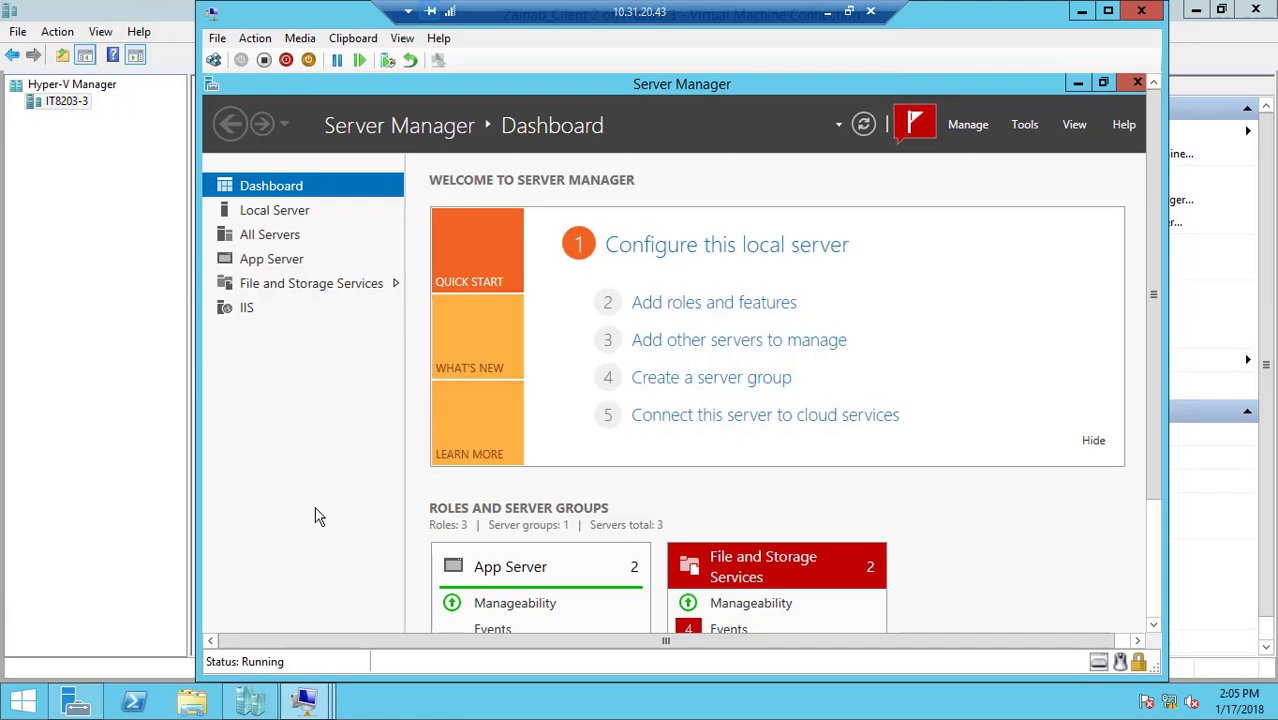
key("super")
left_click(500, 520)
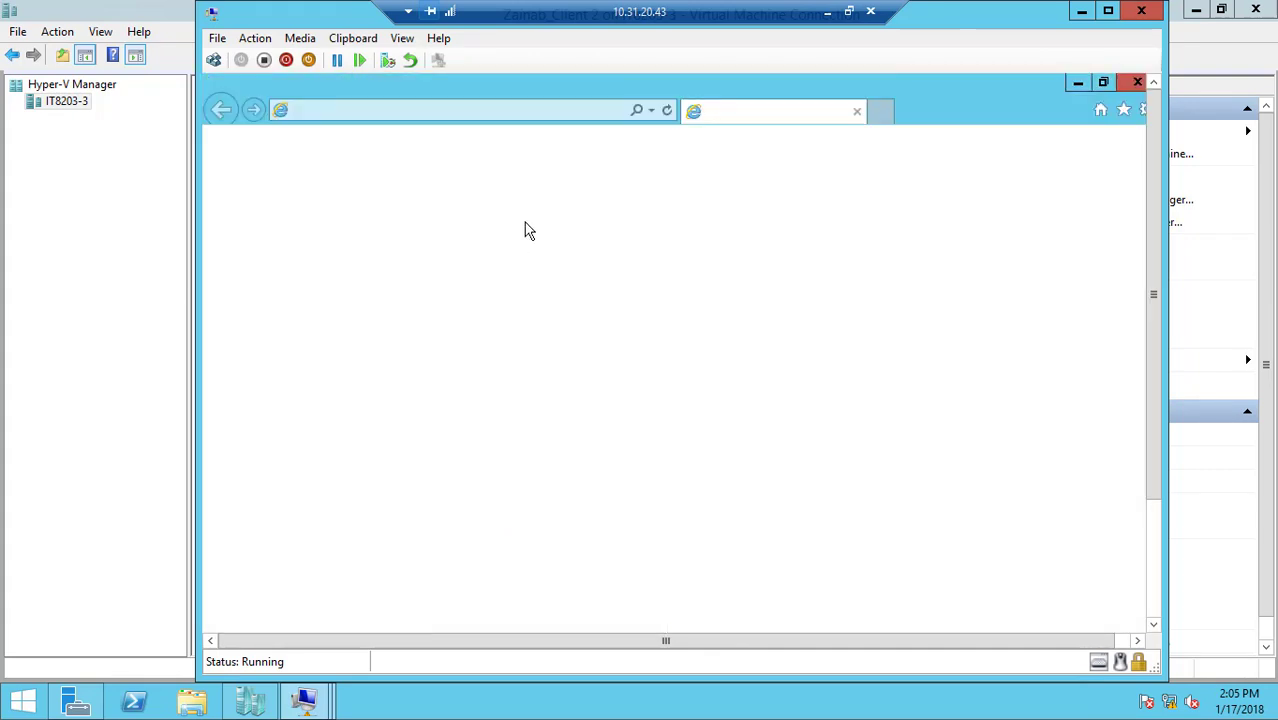
left_click(551, 111)
type("lo")
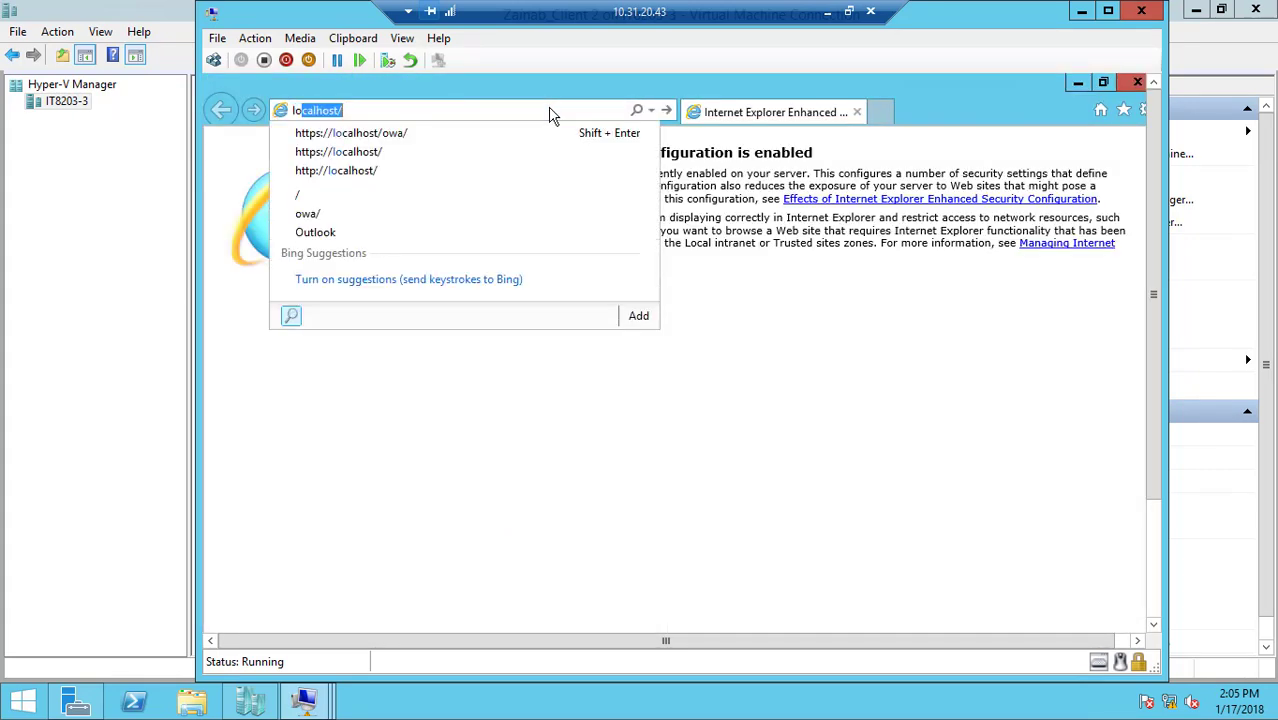
key("Down")
key("Return")
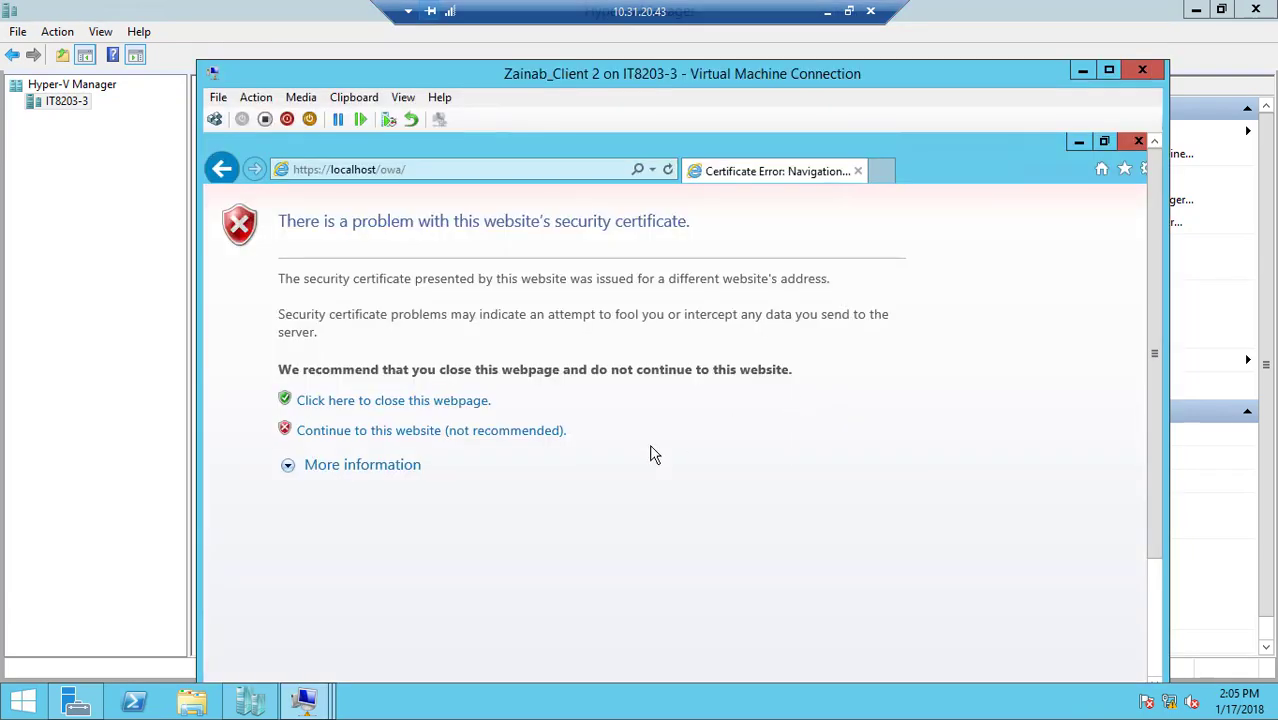
left_click(532, 438)
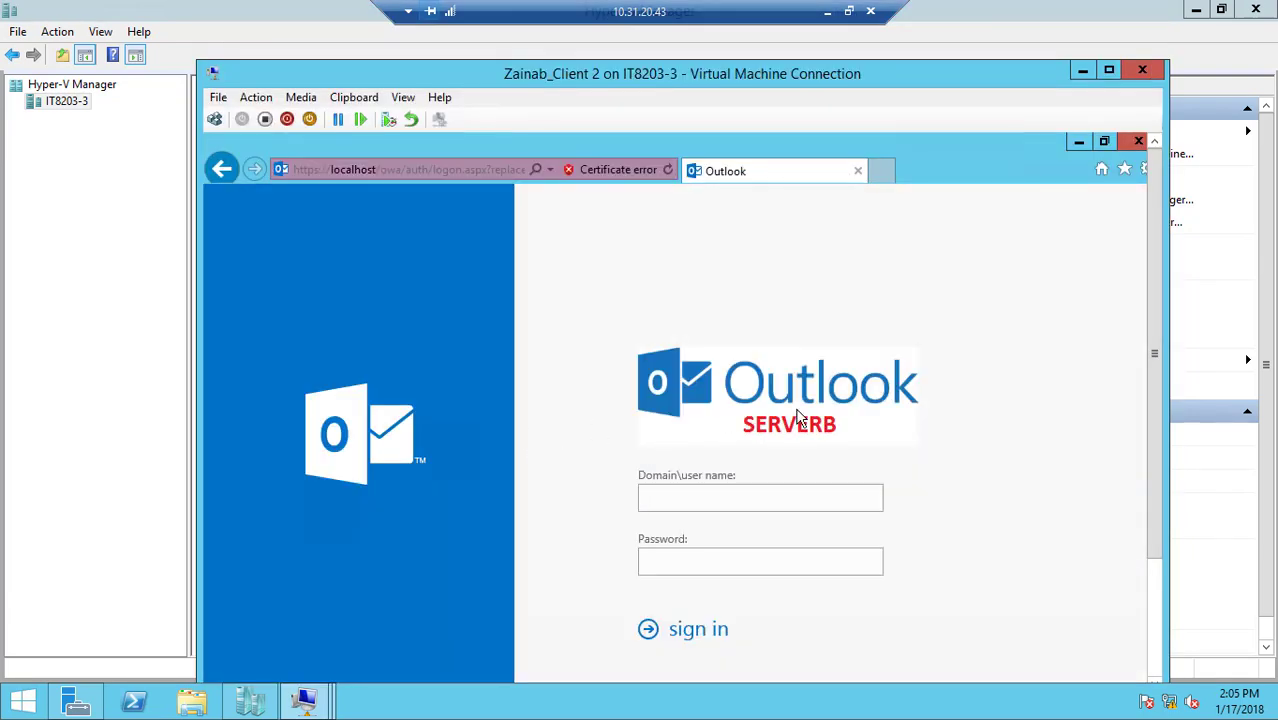